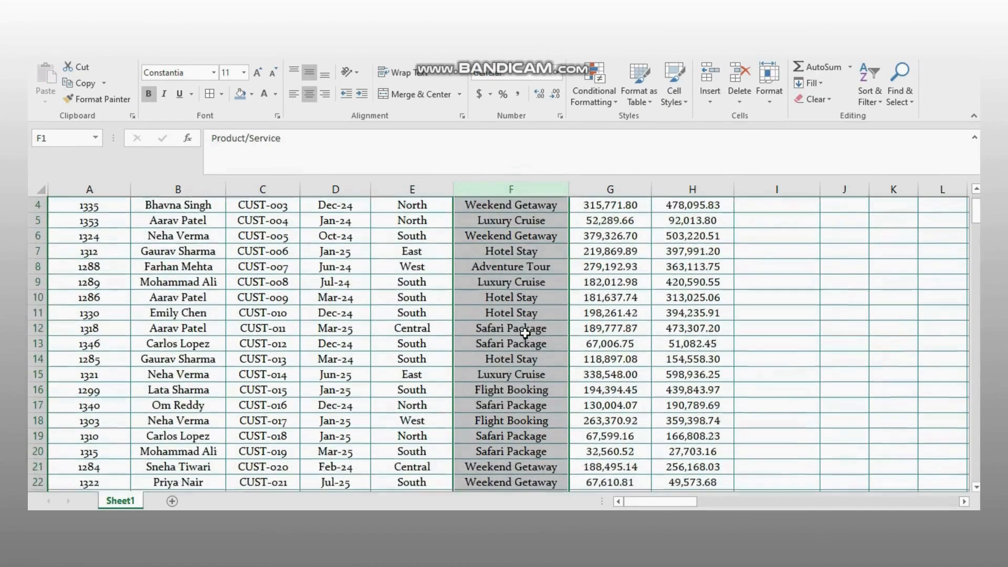
- Calculate the first transaction's profit in I2 by subtracting cost from revenue with the formula =H2-G2
scroll(525, 331, up, 1)
click(626, 185)
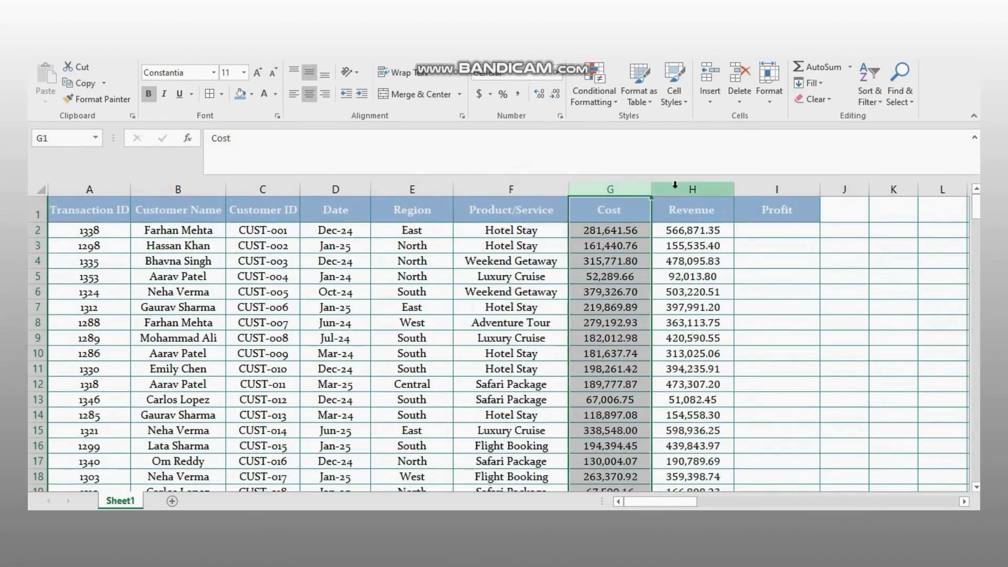
click(676, 189)
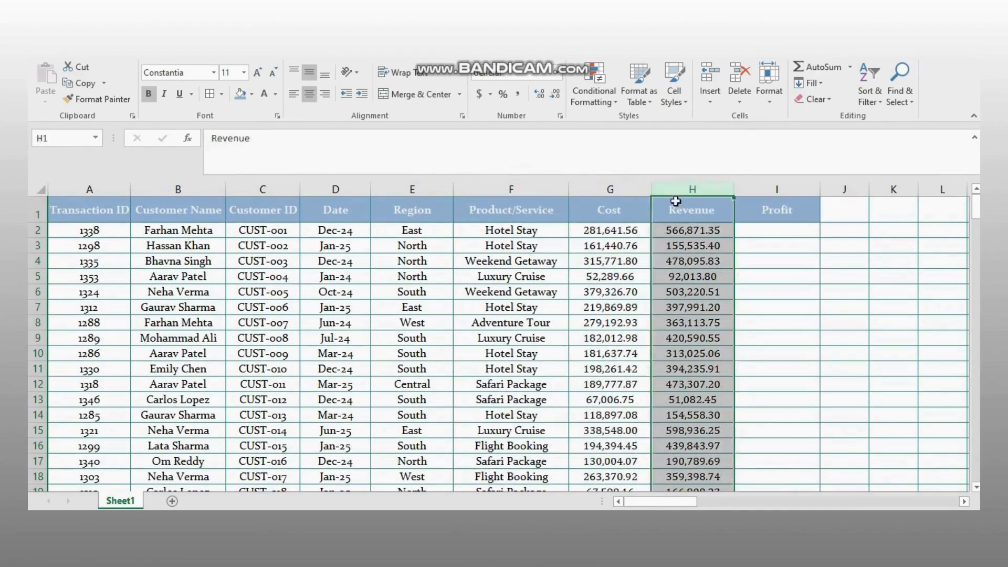
click(758, 237)
scroll(199, 307, down, 1)
scroll(199, 307, up, 1)
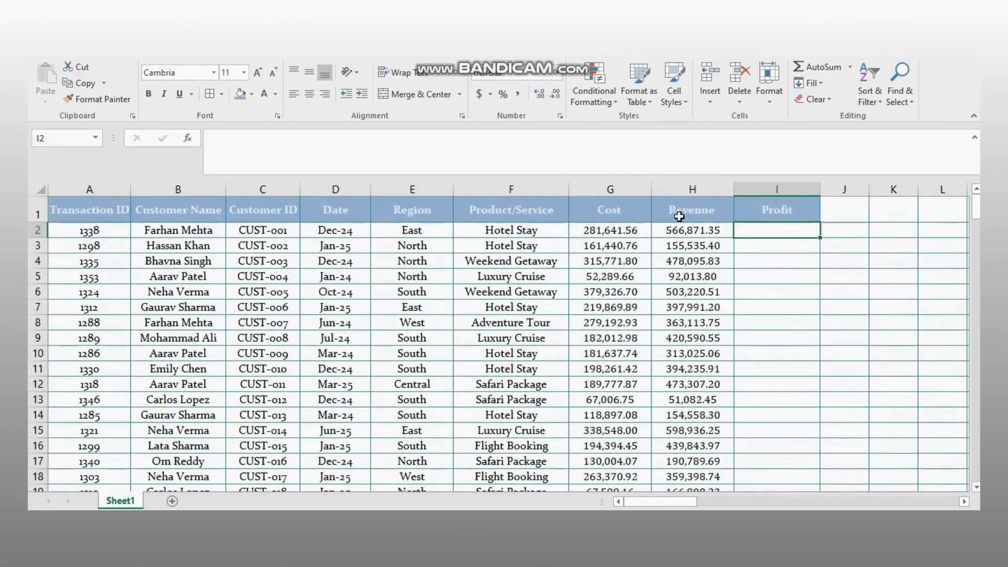
double_click(757, 230)
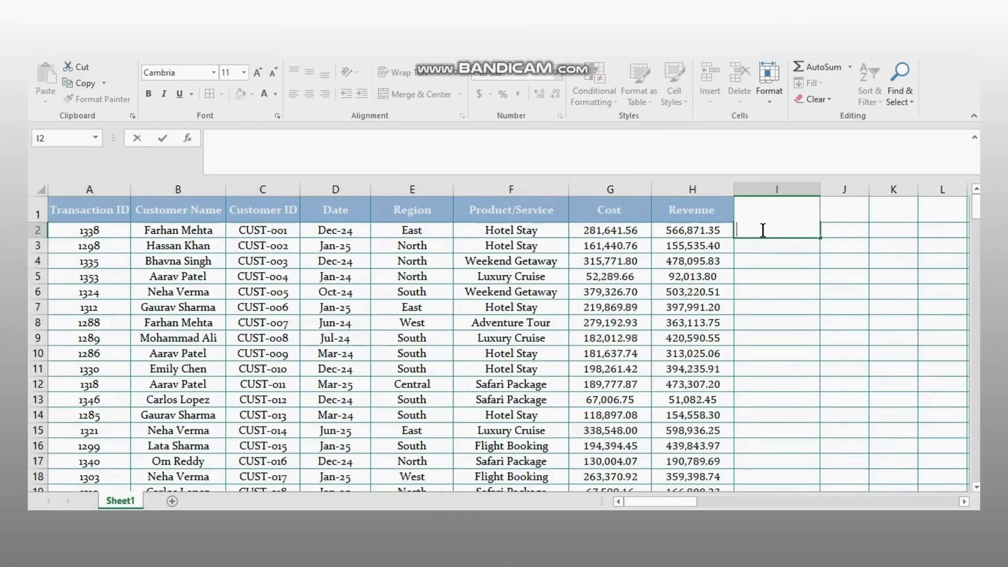
text(=)
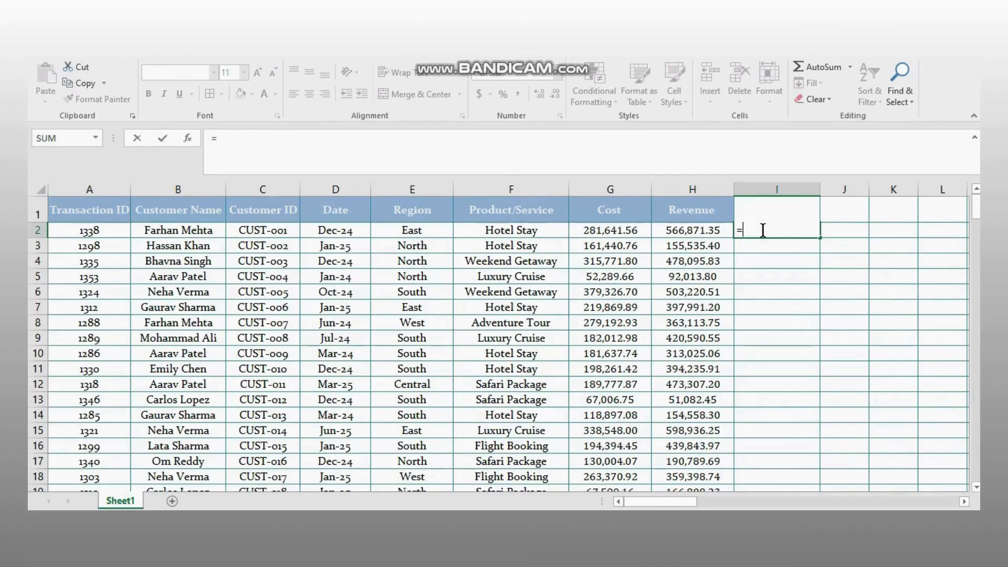
text(h2)
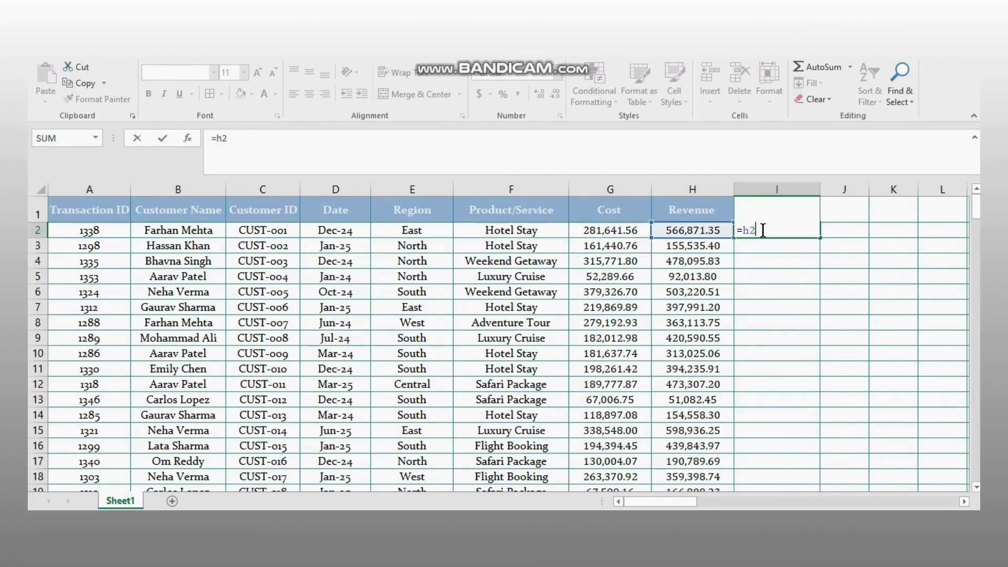
text(-g2)
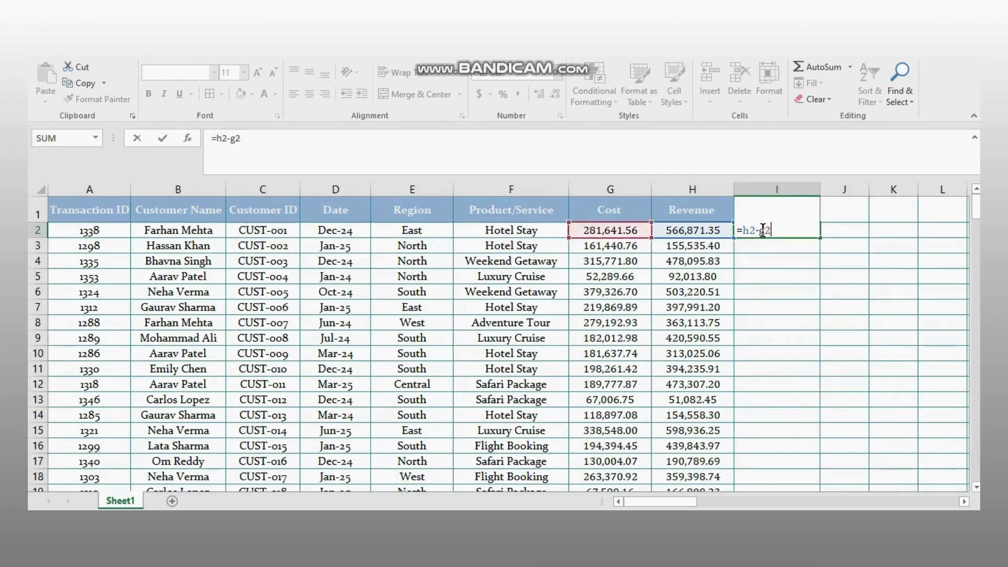
key(Return)
- Fill the profit formula from I2 down the Profit column to the last data row, 71
click(765, 230)
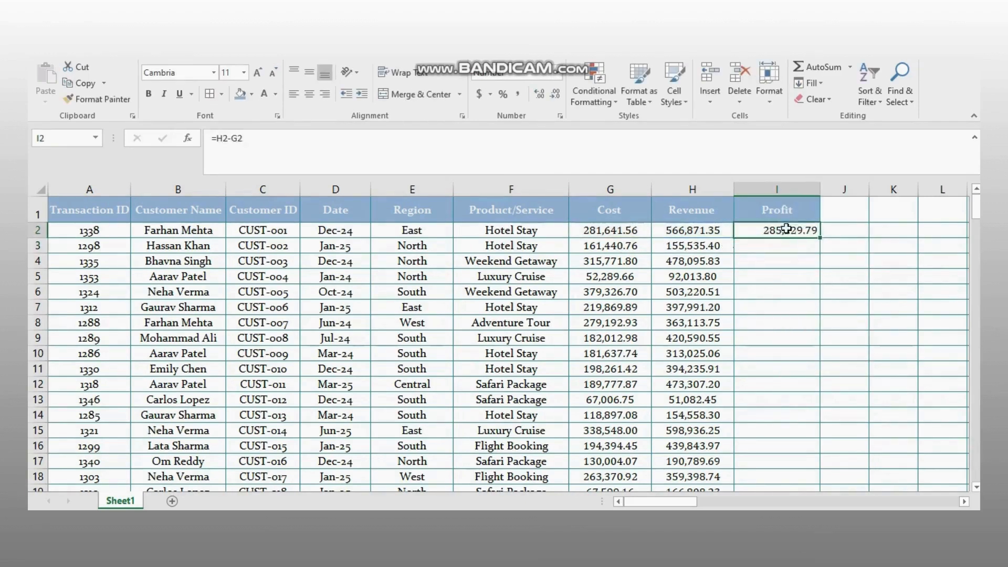
drag(820, 300, 793, 475)
click(857, 392)
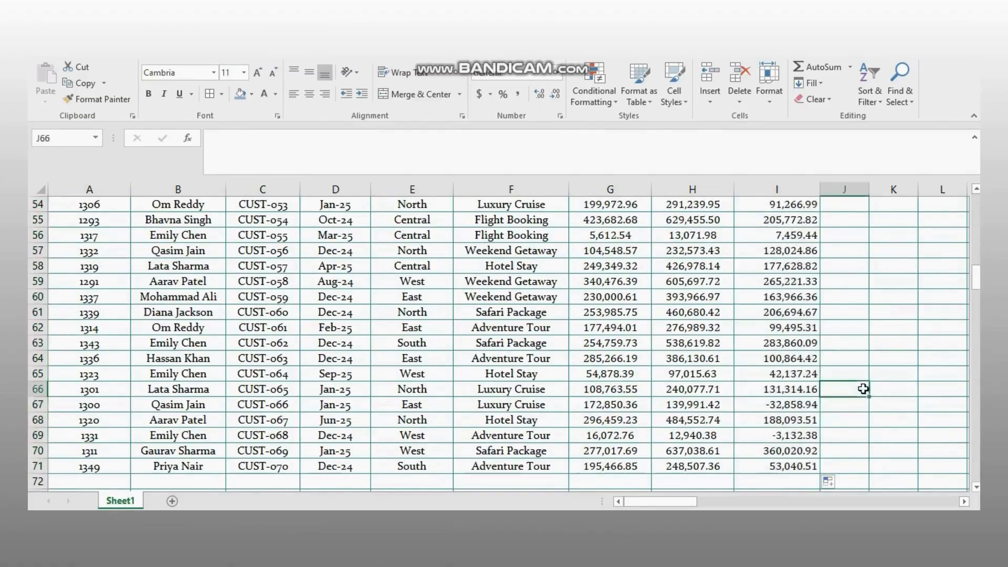
scroll(681, 417, up, 17)
scroll(728, 378, up, 1)
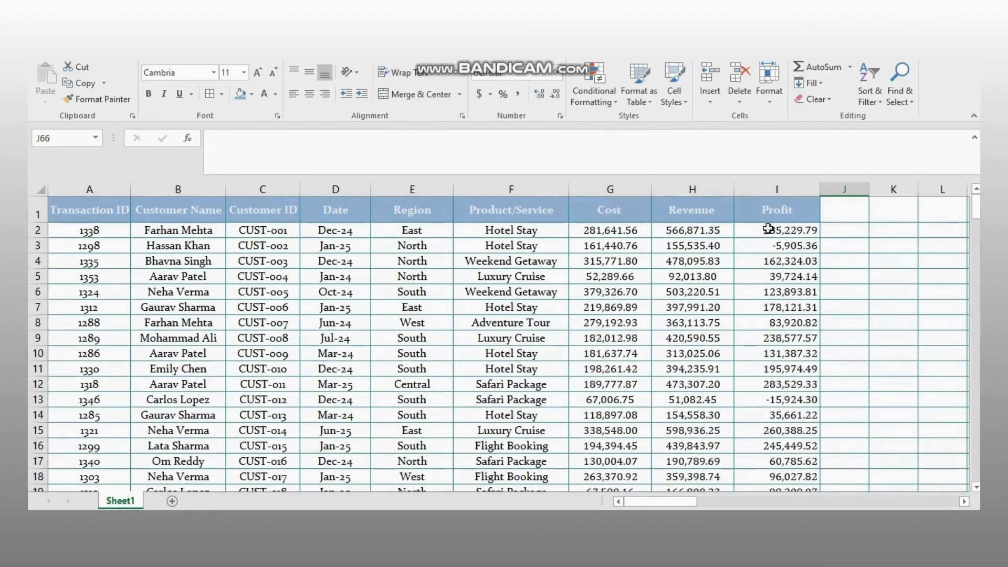
- Sort the table by the Profit column from largest to smallest, expanding the selection to include the adjacent data
click(531, 275)
click(777, 230)
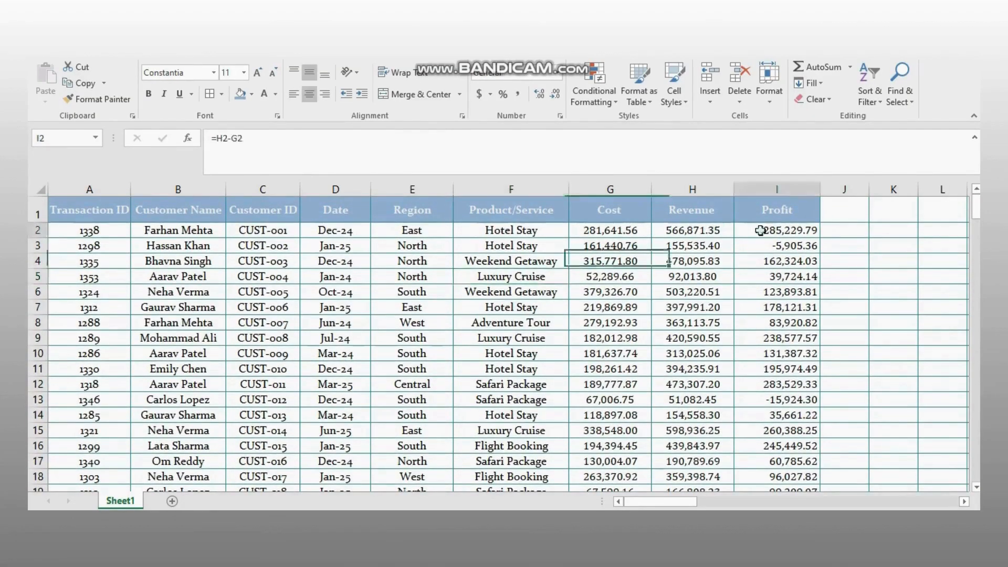
click(777, 210)
key(ctrl+shift+Down)
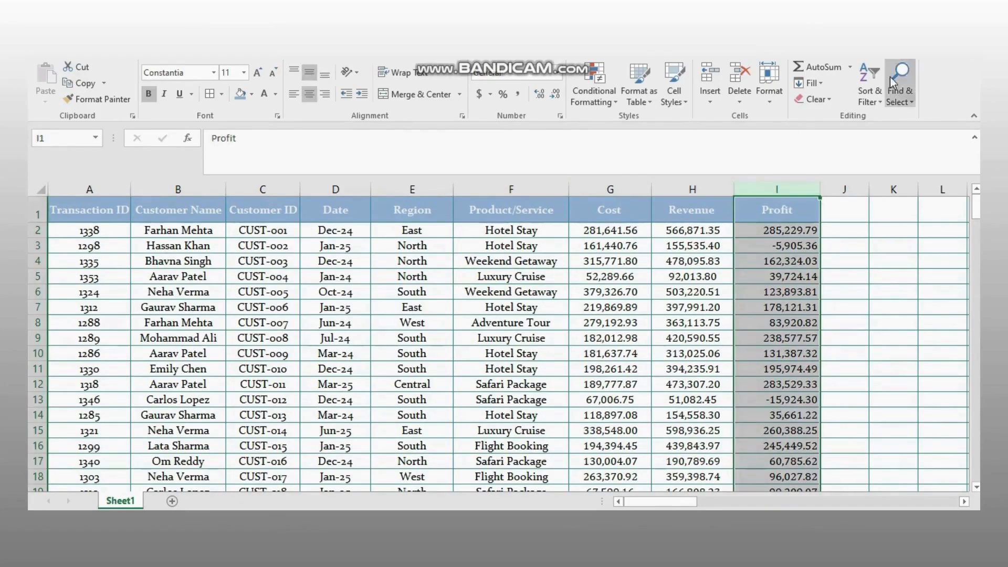
click(875, 94)
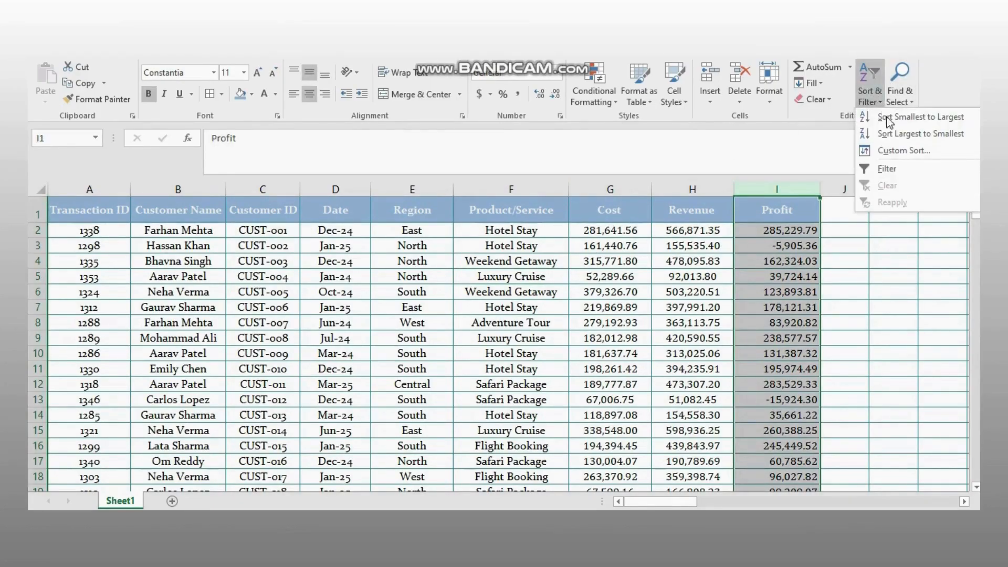
click(890, 134)
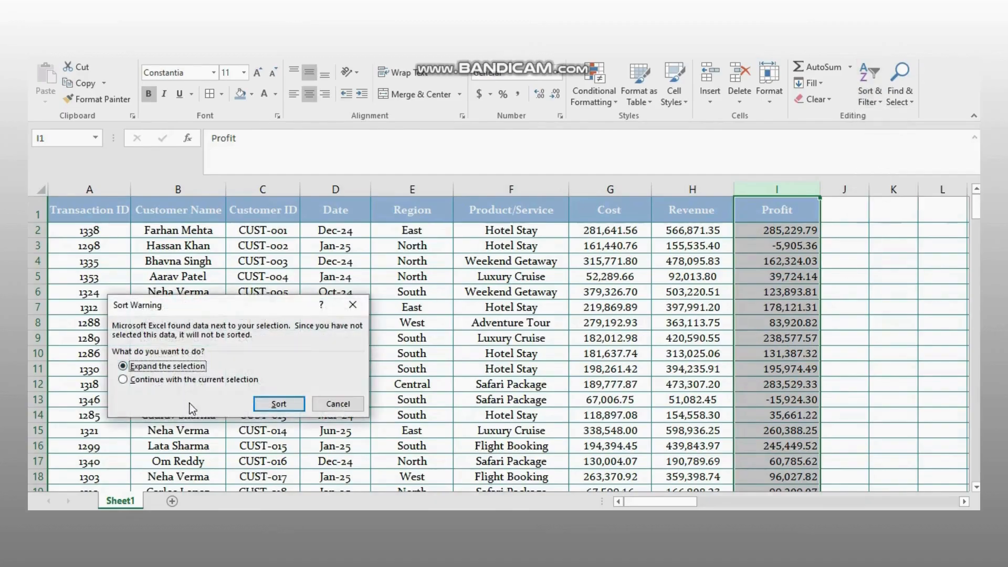
click(279, 404)
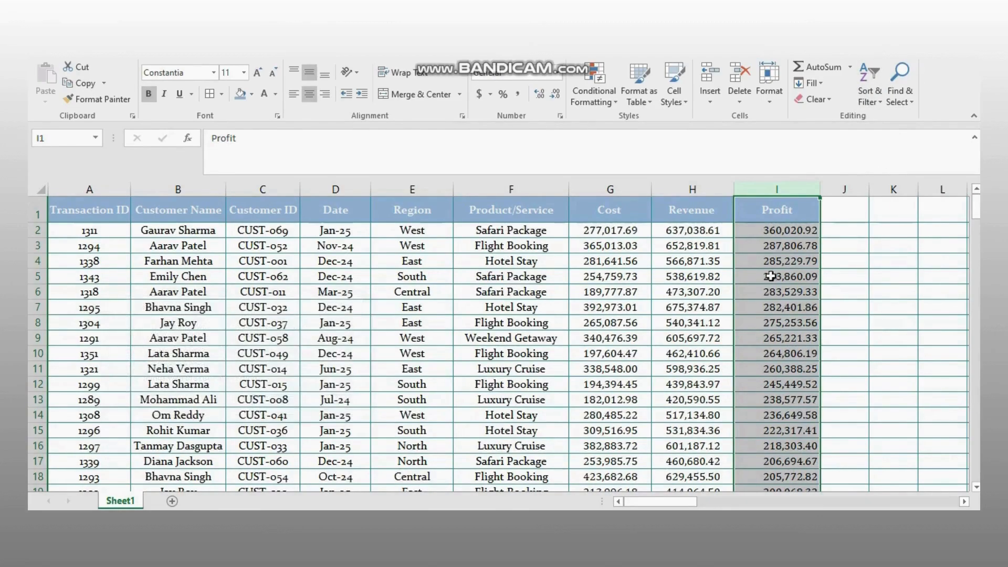
click(894, 265)
- Give the five highest profits, I2:I6, a light green fill and dark olive green font
click(785, 233)
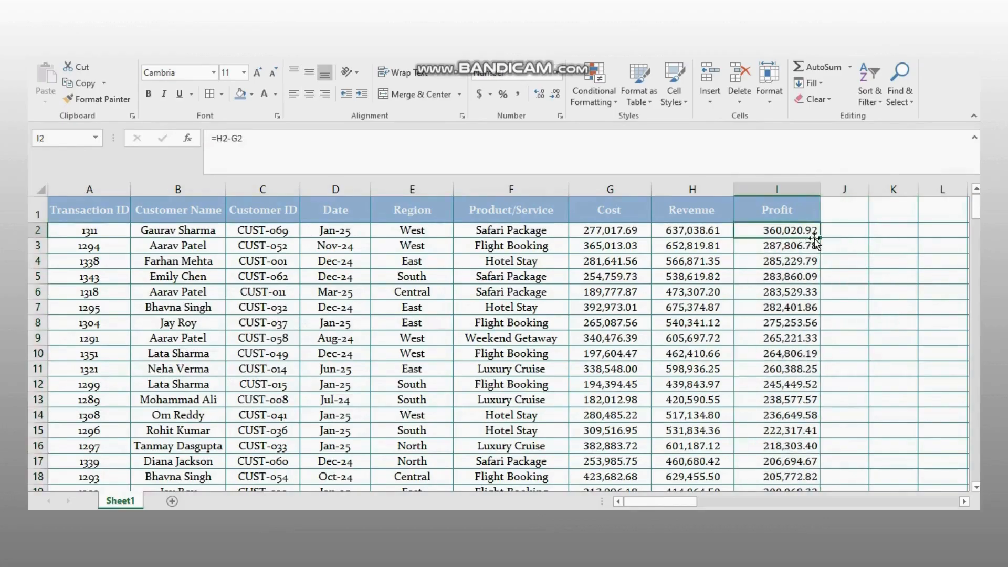
drag(821, 237, 814, 295)
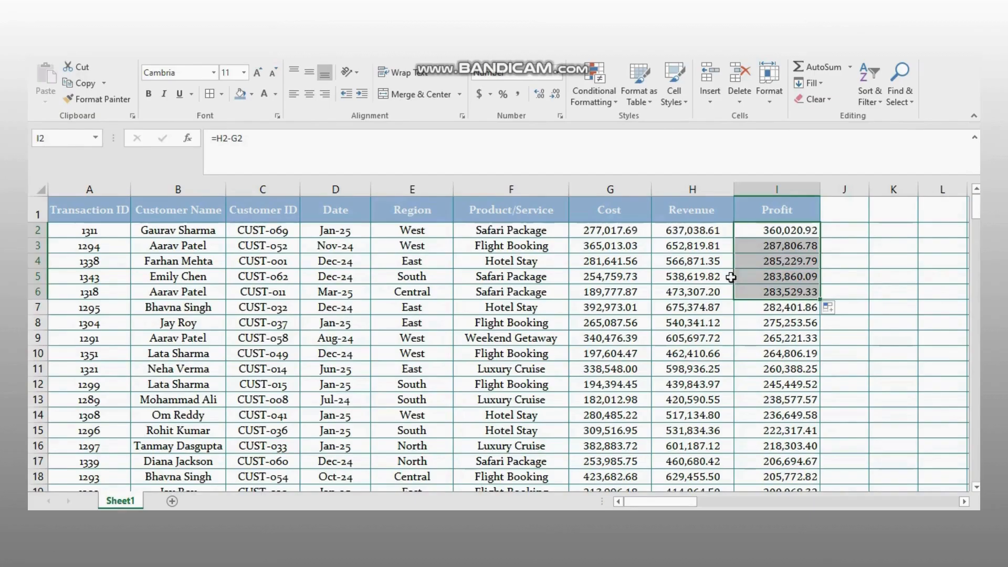
click(252, 93)
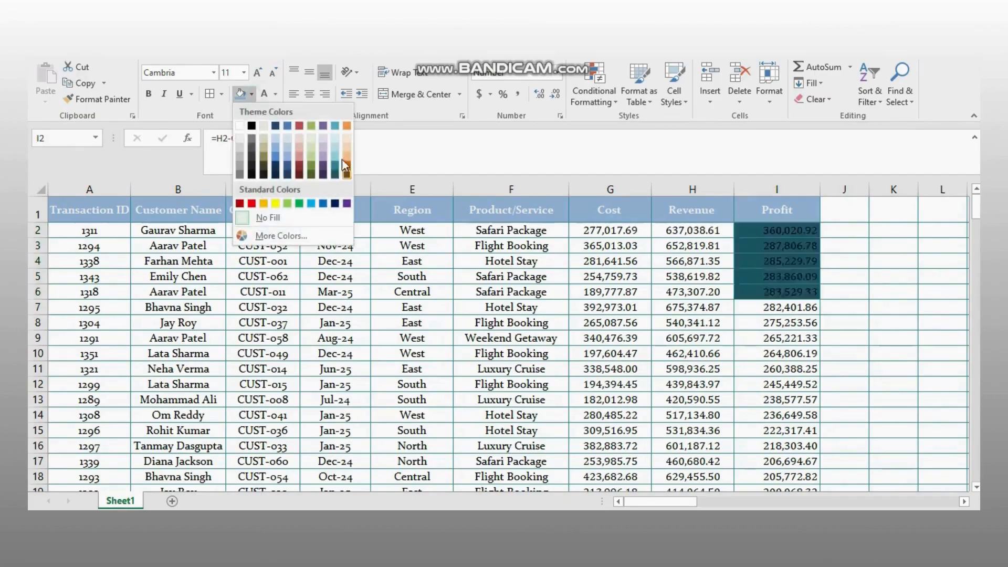
click(313, 139)
click(276, 94)
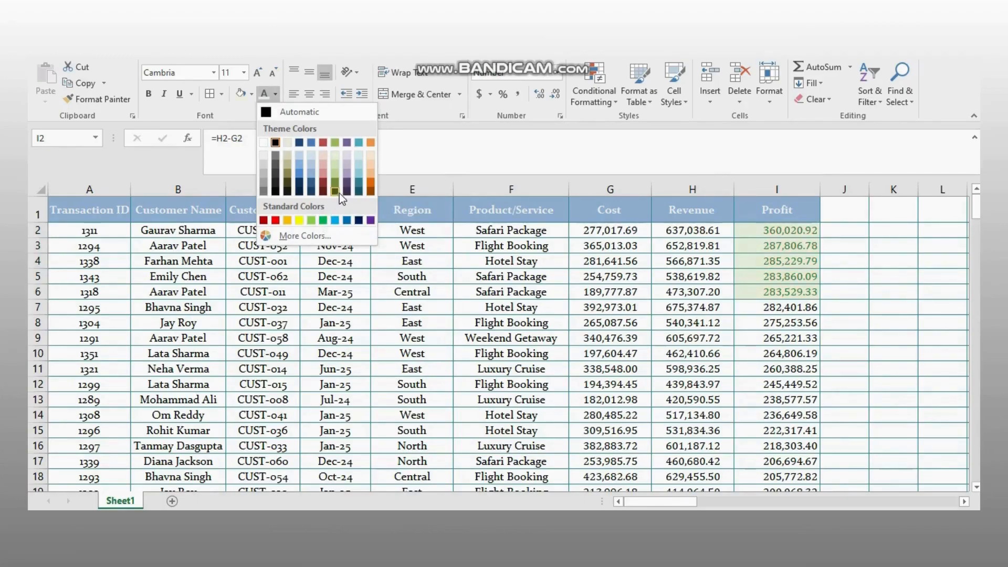
click(339, 194)
click(877, 245)
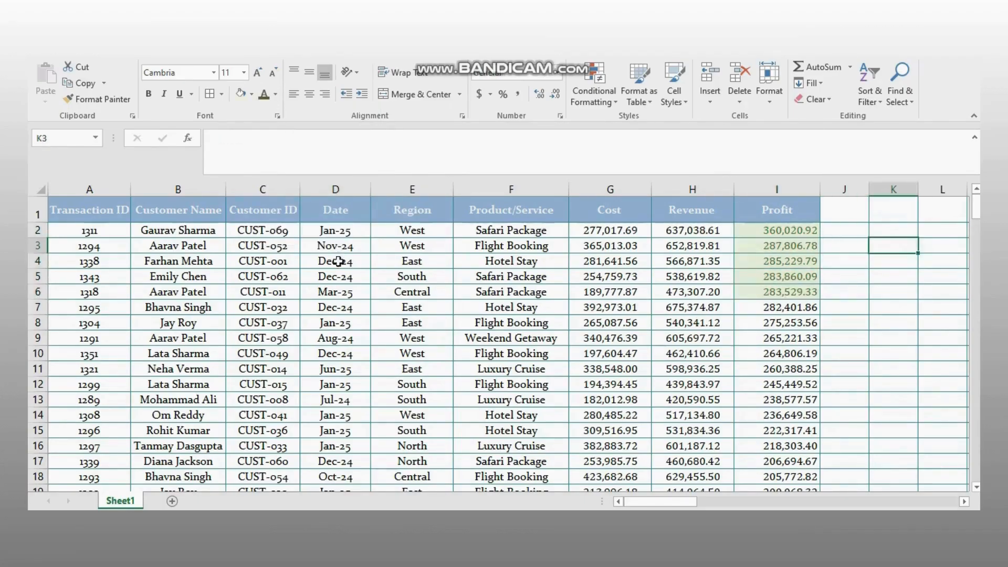
- Apply the same light green fill and dark olive green font to the top five transaction IDs, A2:A6
drag(92, 231, 99, 286)
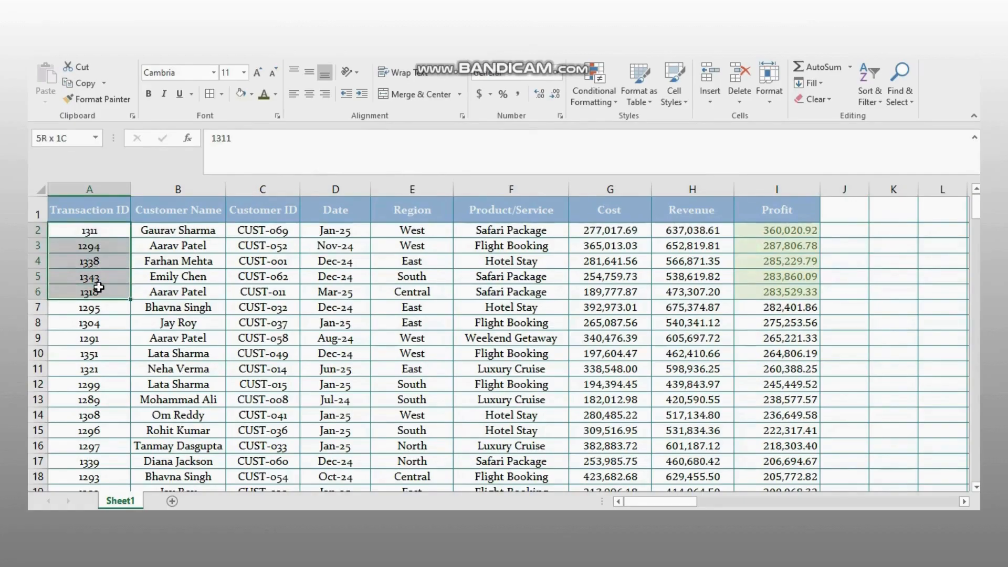
click(240, 93)
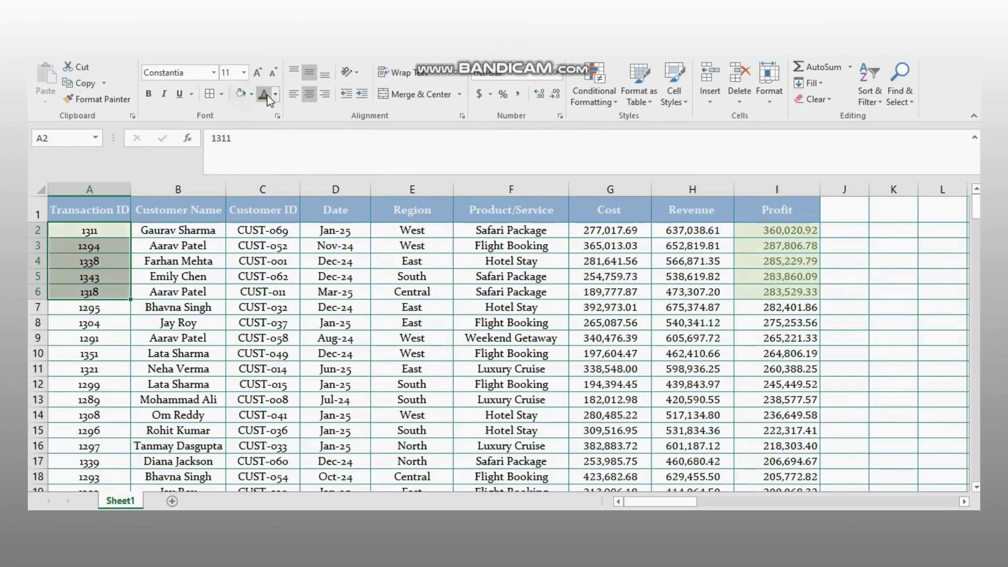
click(923, 242)
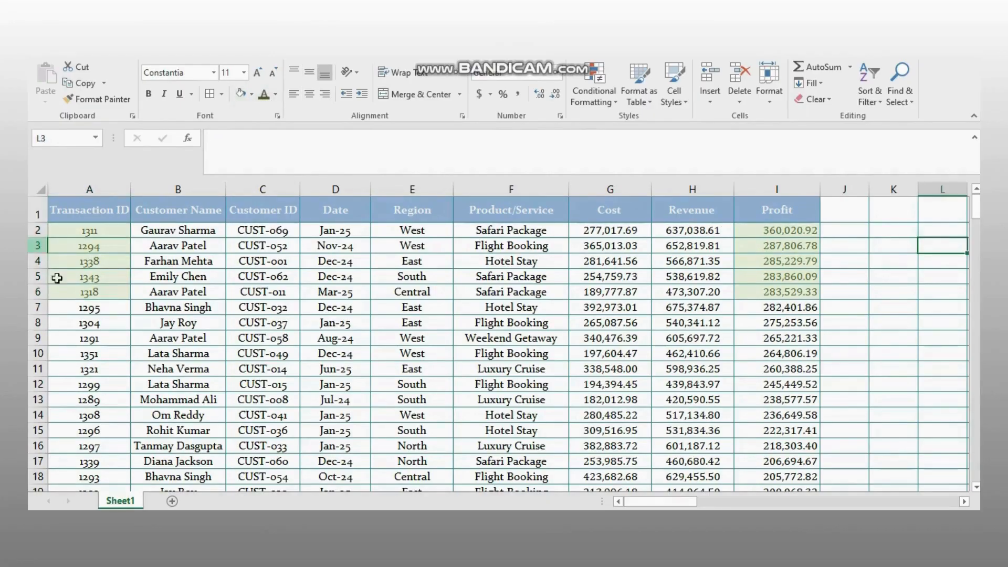
- Re-sort the whole table by Profit from smallest to largest, with the selection expanded
click(787, 182)
click(878, 95)
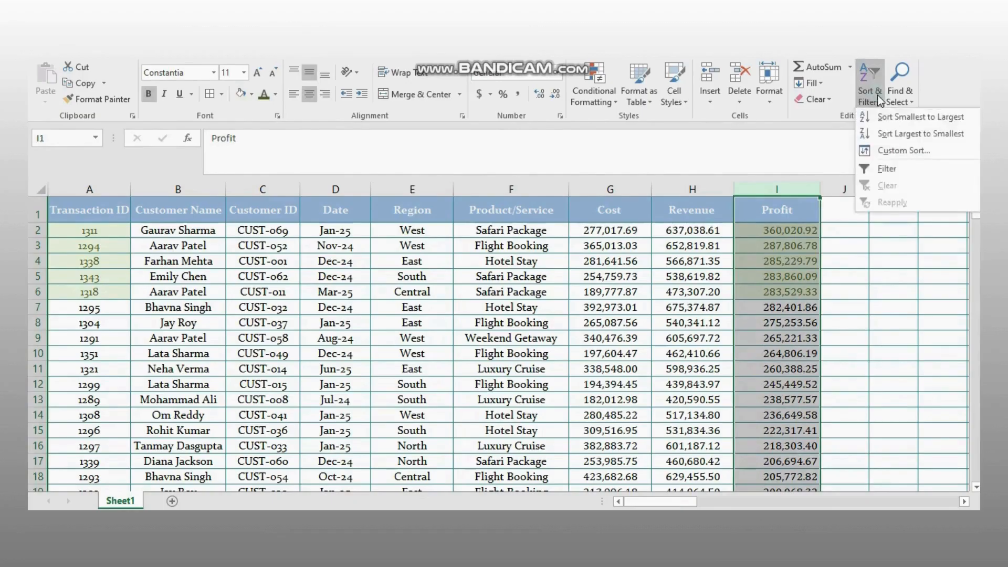
click(900, 121)
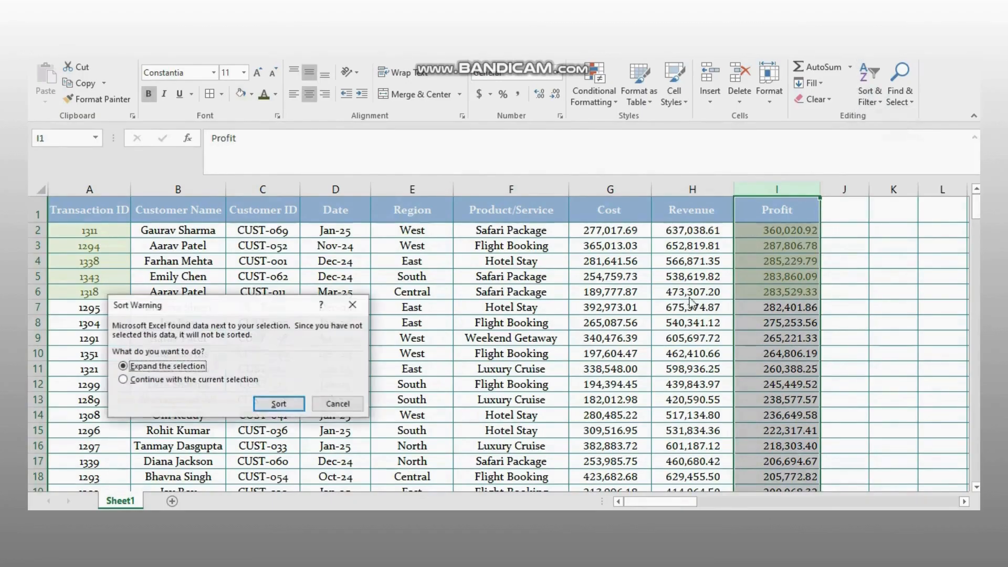
click(279, 404)
click(904, 262)
- Give the five lowest profits, I2:I6, a light red fill and dark red font
click(786, 230)
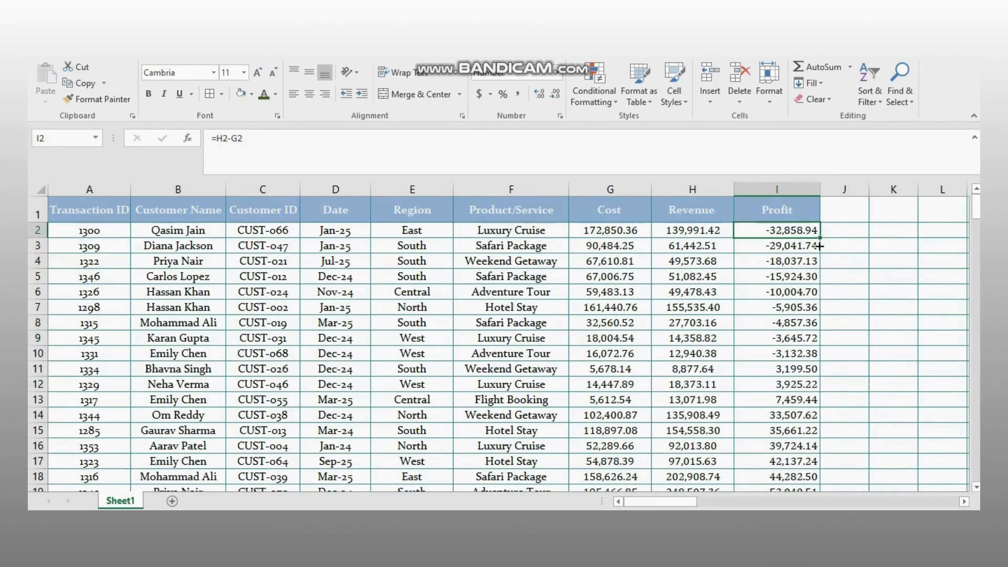
drag(819, 246, 815, 294)
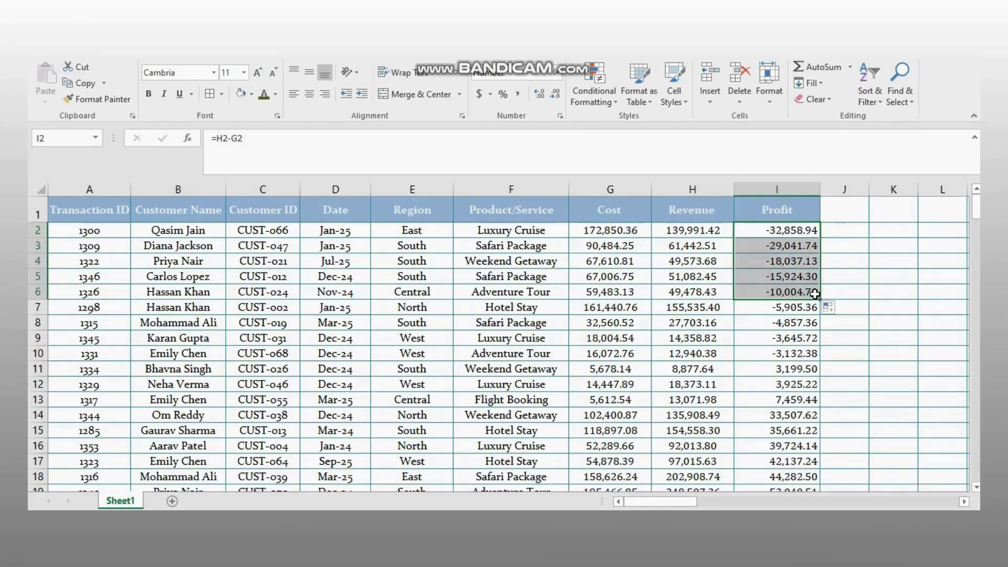
click(252, 94)
click(299, 134)
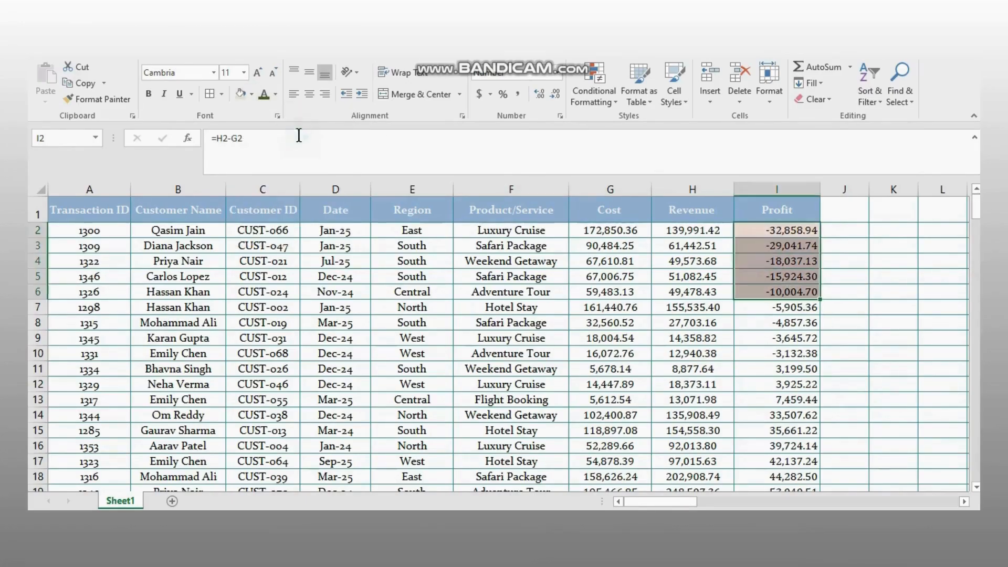
click(276, 94)
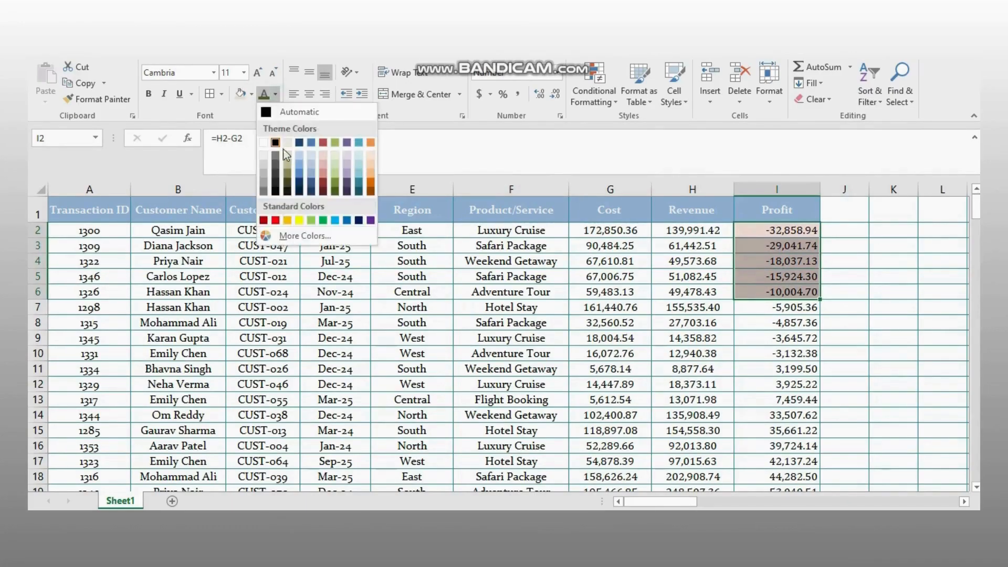
click(264, 220)
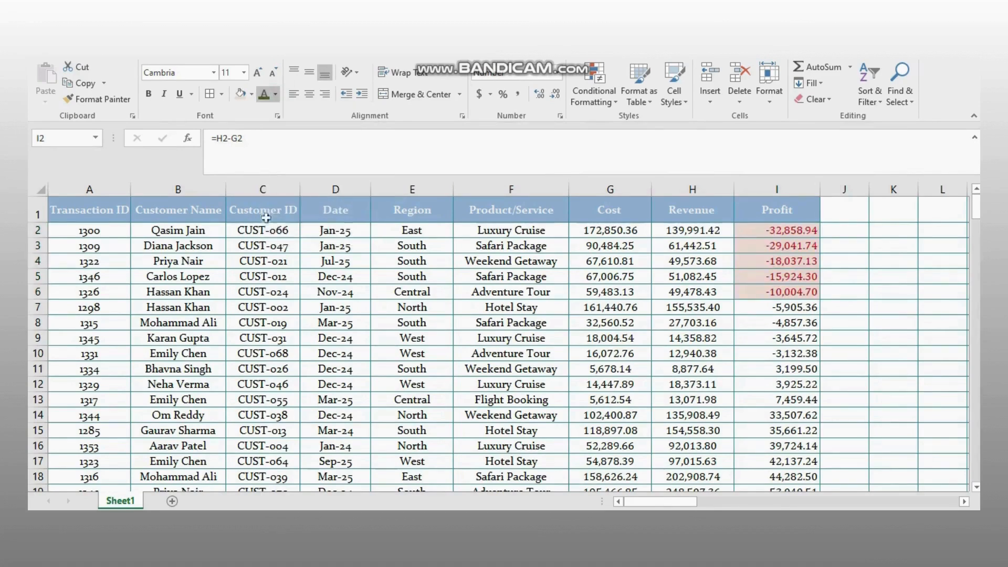
click(842, 240)
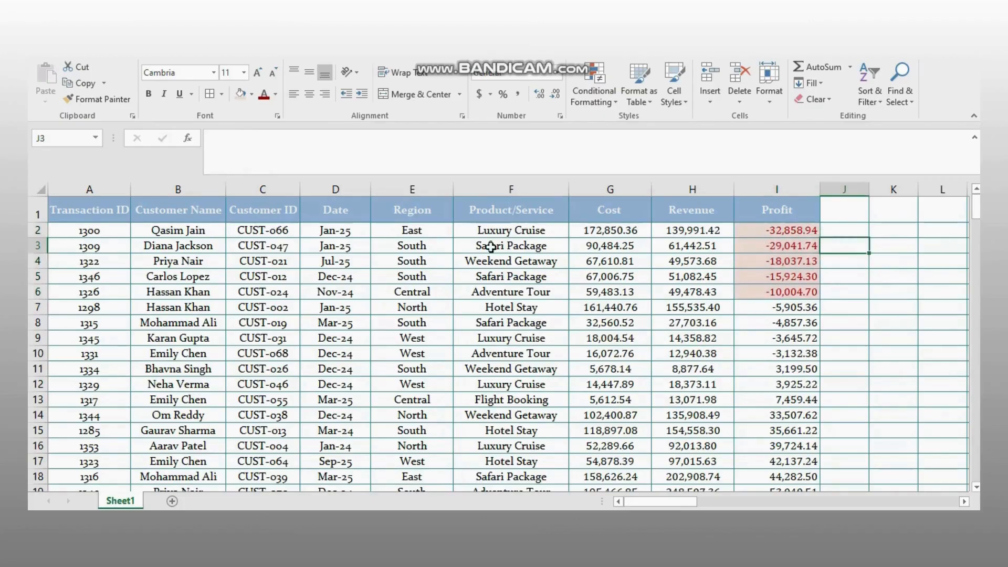
- Apply the same light red fill and dark red font to the five lowest-profit transaction IDs, A2:A6
drag(87, 229, 87, 292)
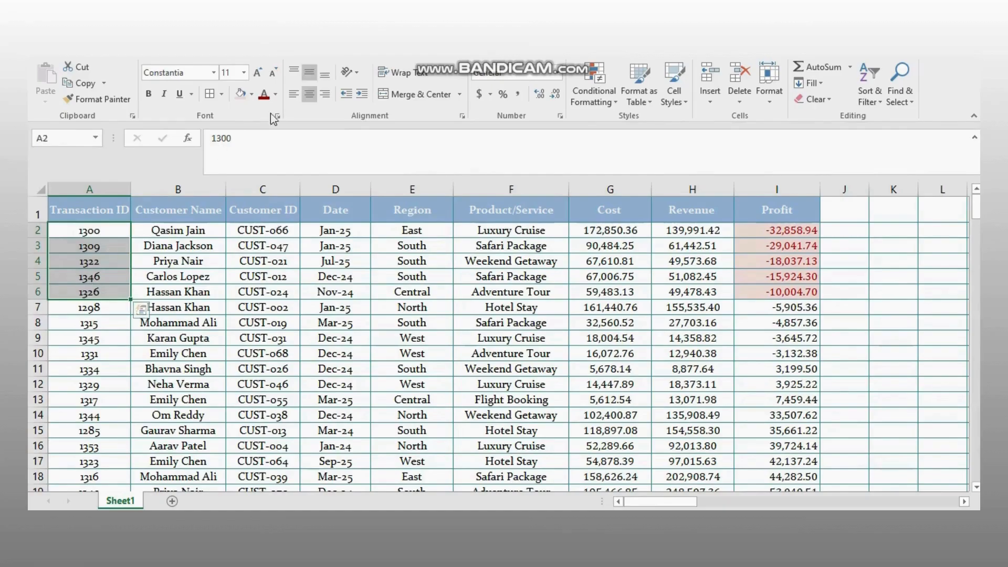
click(240, 94)
click(264, 95)
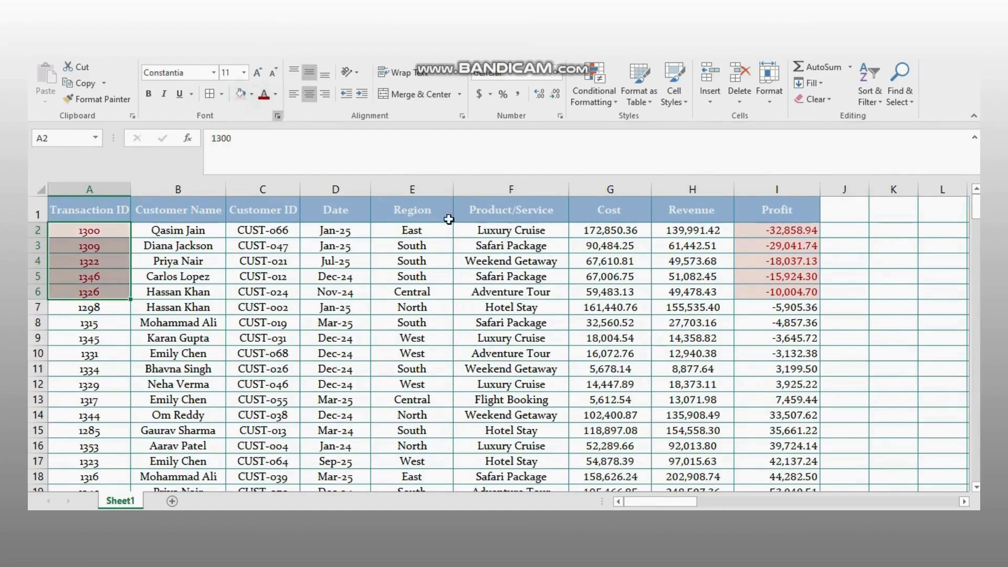
click(844, 244)
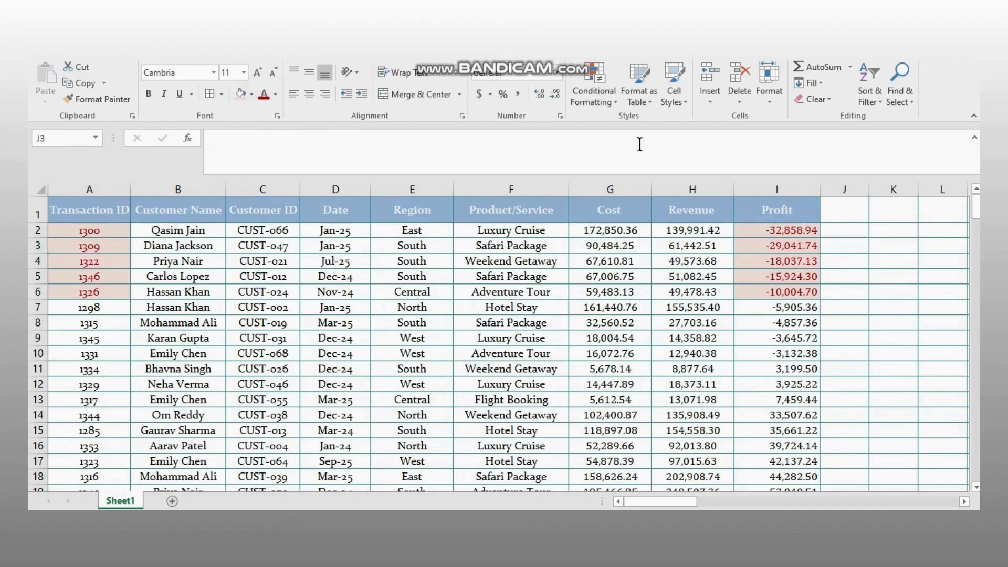
- Sort the whole table by Customer ID in ascending order, with the selection expanded
click(263, 189)
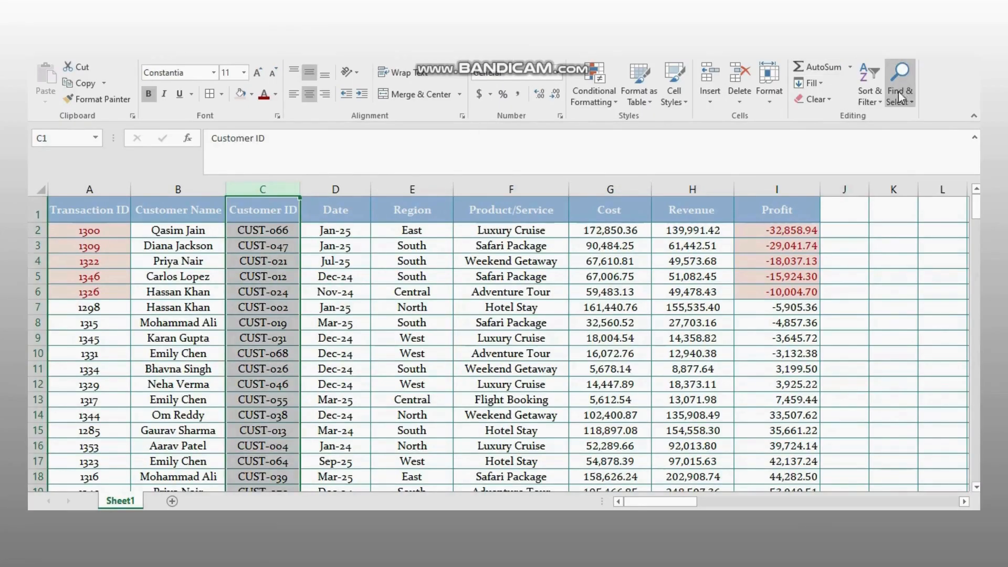
click(872, 94)
click(905, 116)
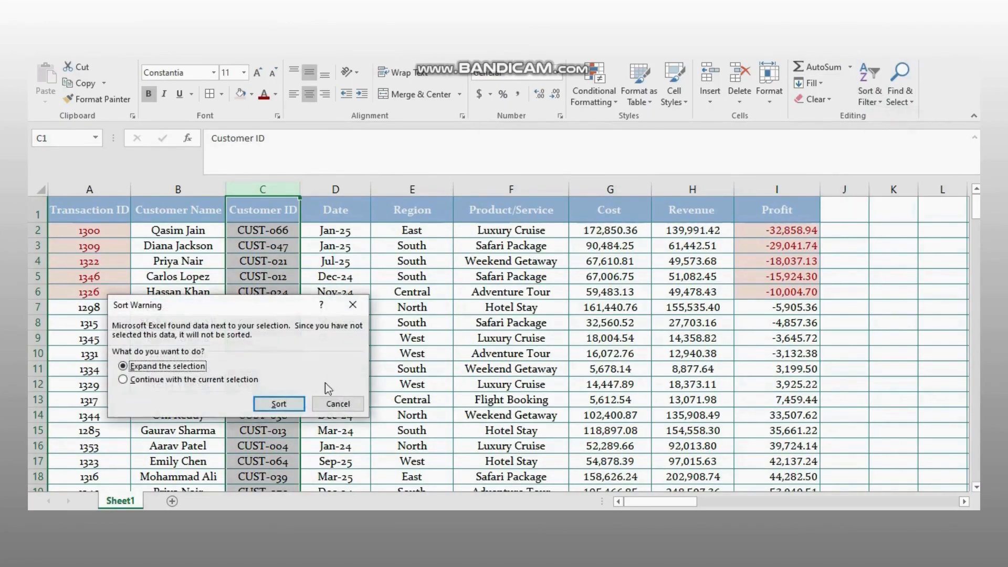
click(269, 404)
click(893, 281)
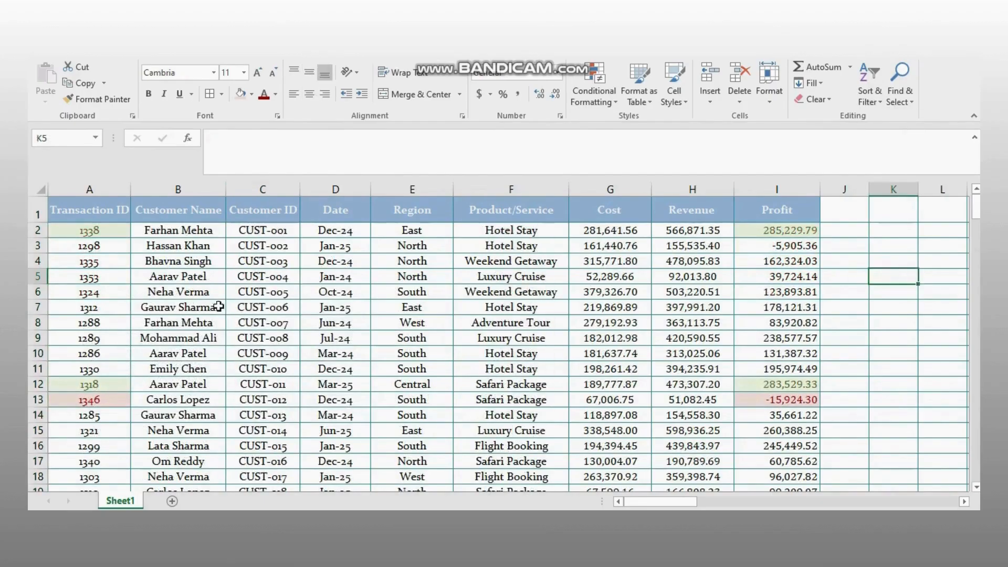
- Enter the row labels TOTAL in F73 and AVERAGE in F74 below the sorted table
scroll(728, 261, down, 7)
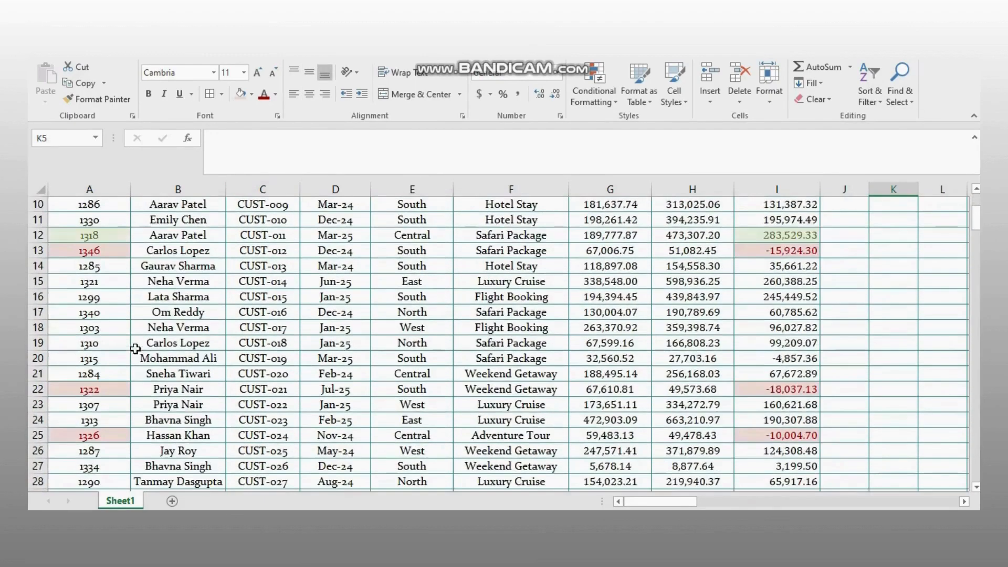
scroll(623, 327, down, 13)
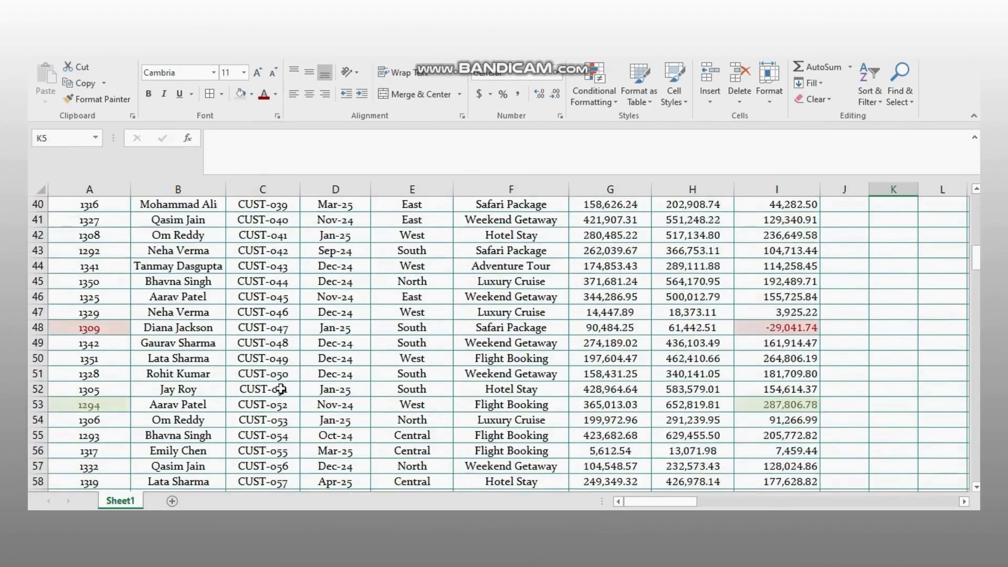
scroll(318, 373, up, 19)
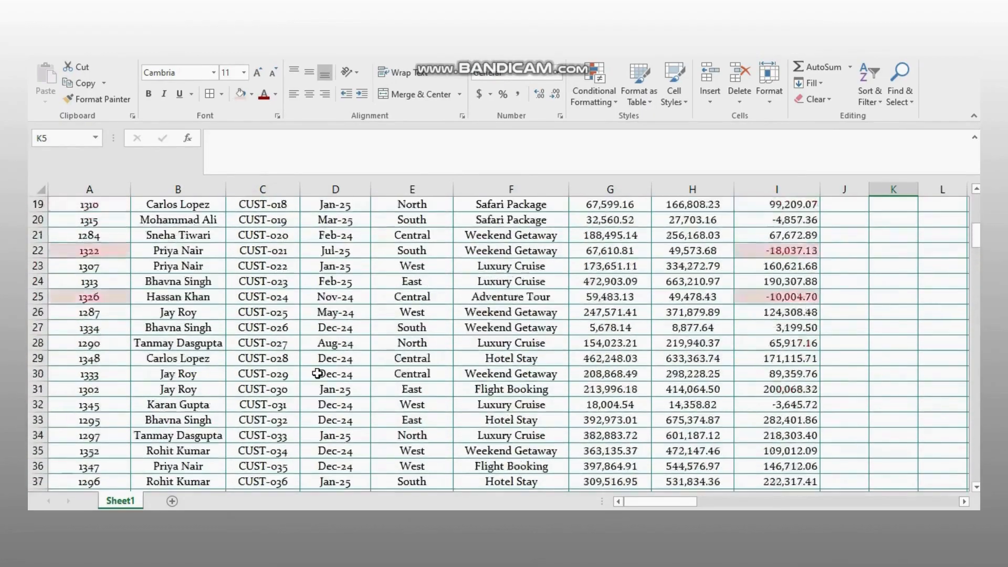
scroll(489, 341, up, 1)
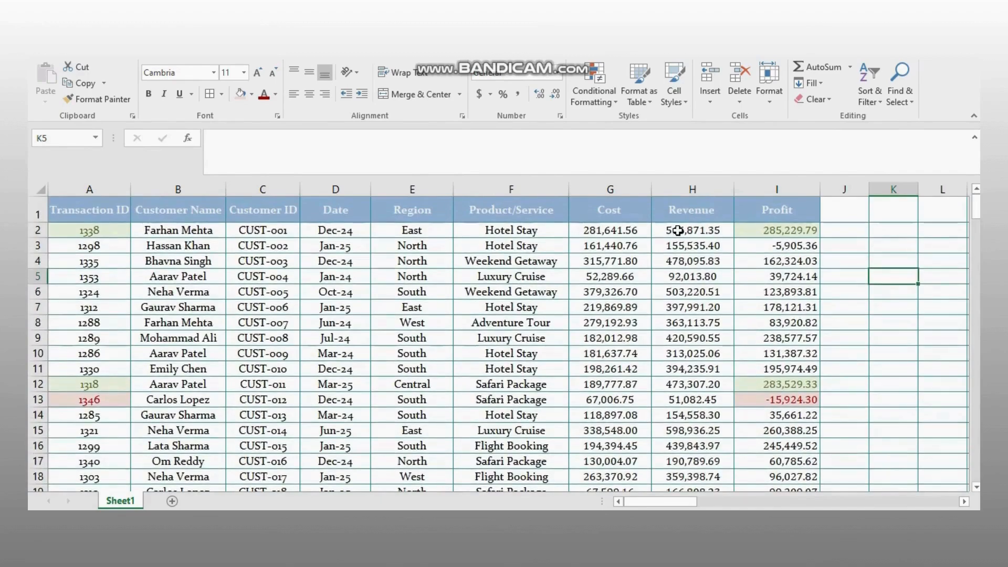
scroll(686, 259, down, 20)
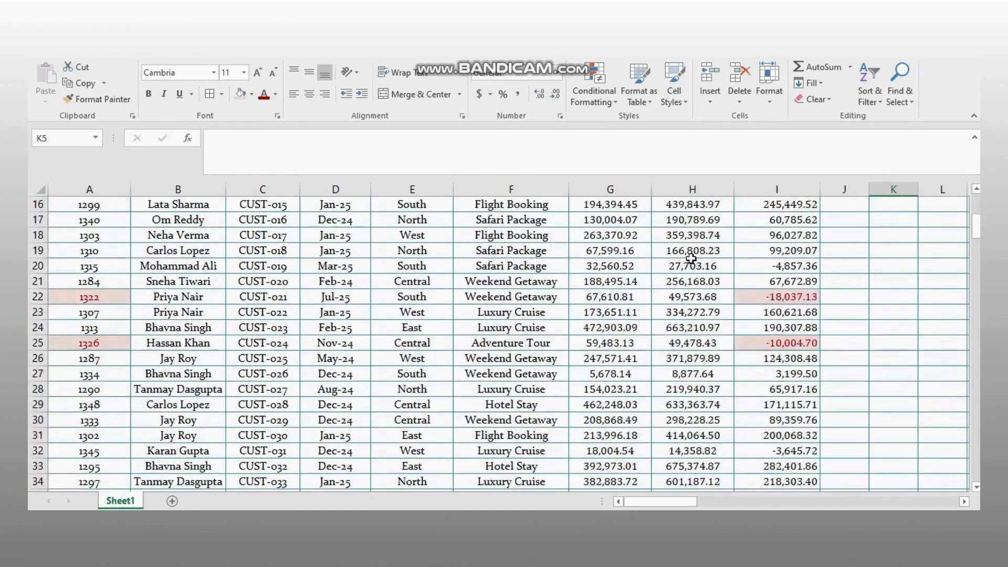
scroll(590, 366, down, 1)
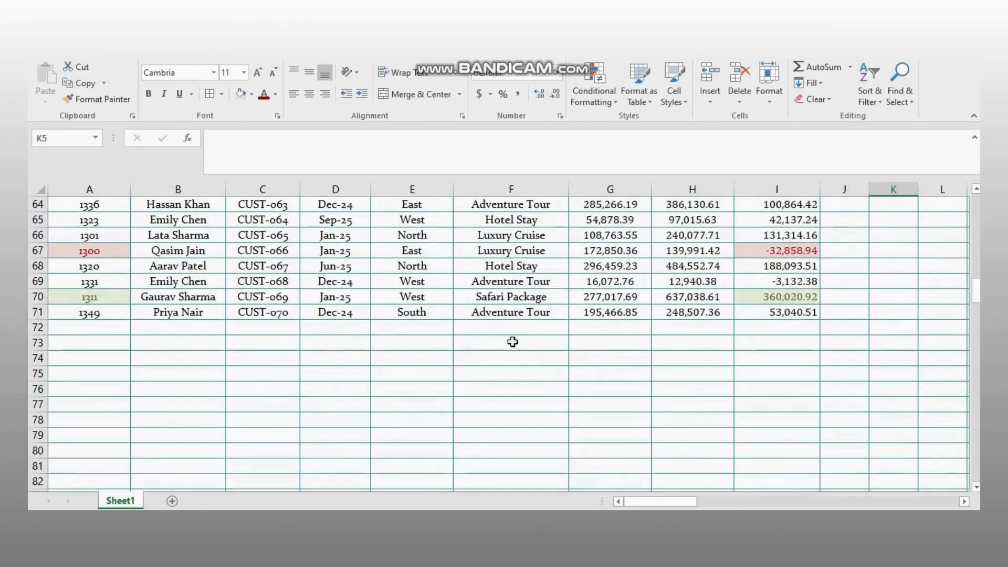
double_click(513, 342)
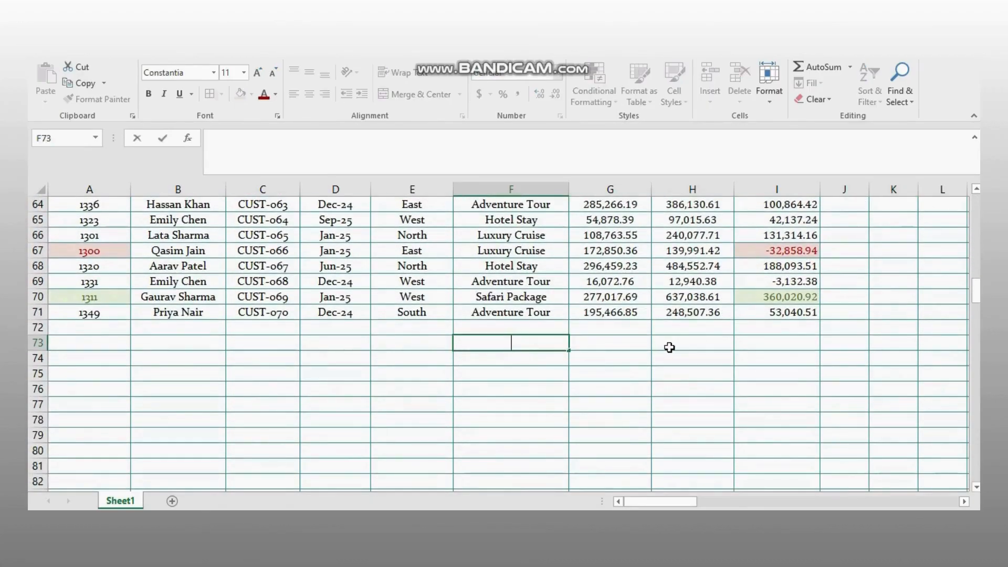
text(TOTAL)
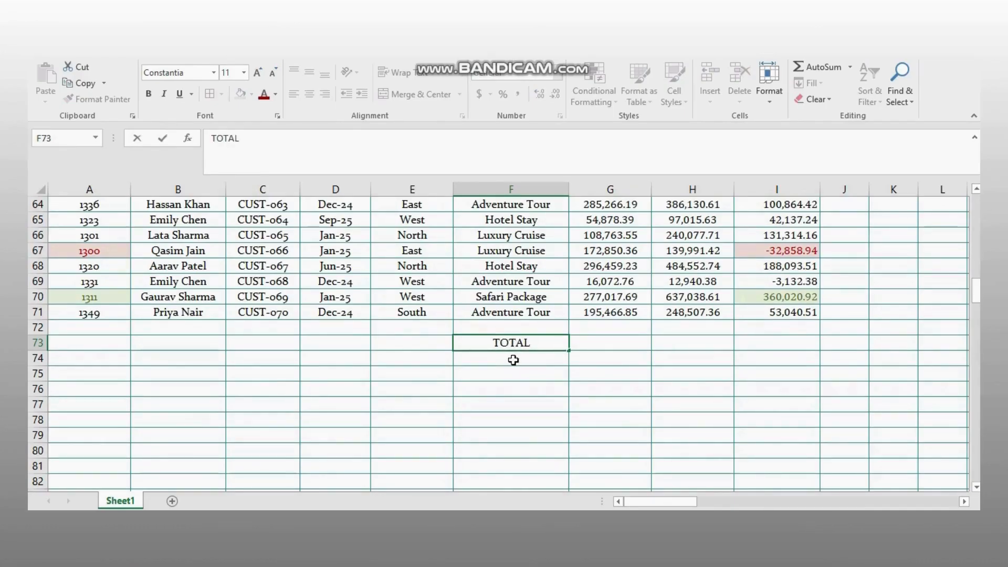
key(Return)
text(AVERA)
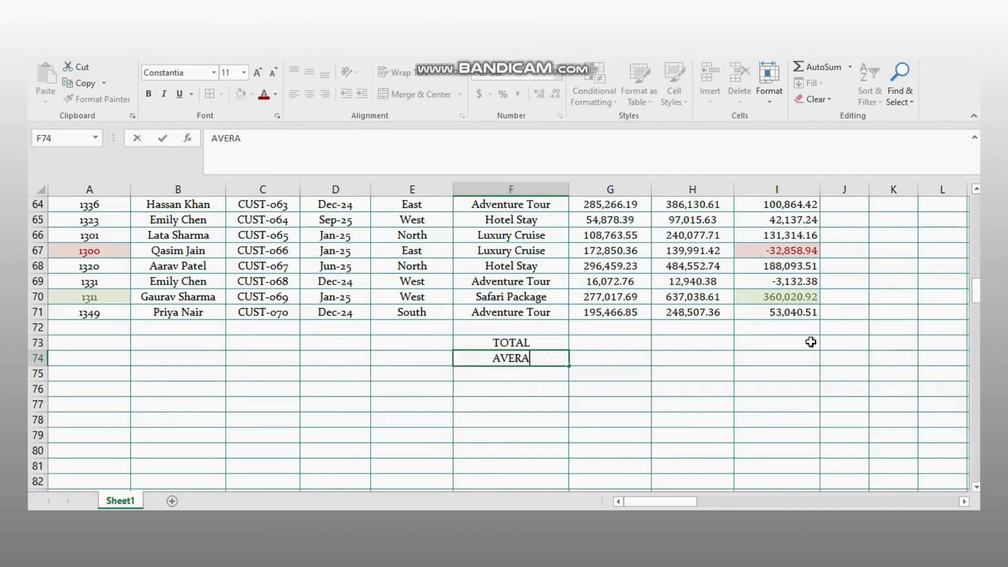
text(GE)
- Total the Cost column in G73 with the formula =SUM(G2:G71)
click(609, 343)
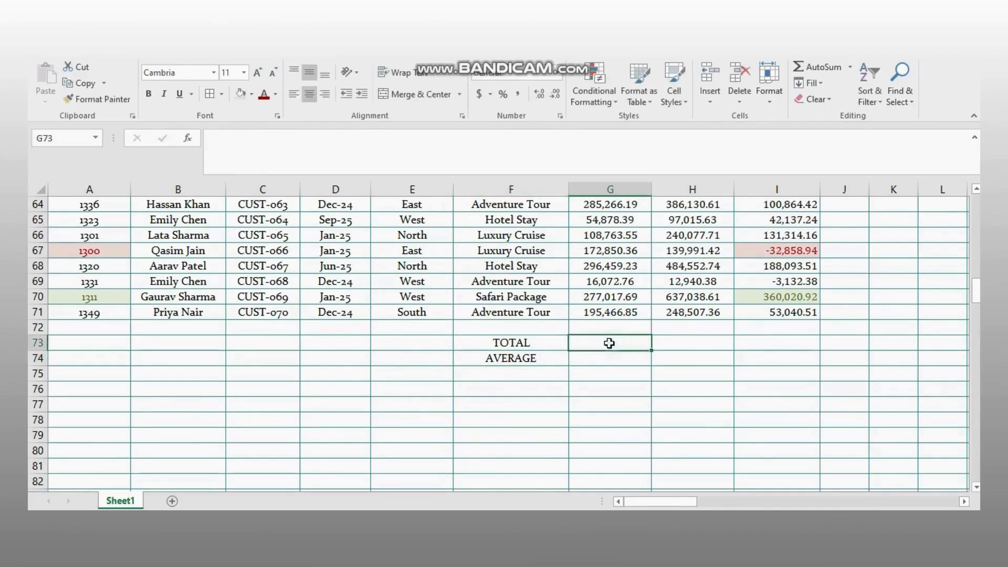
text(=SU)
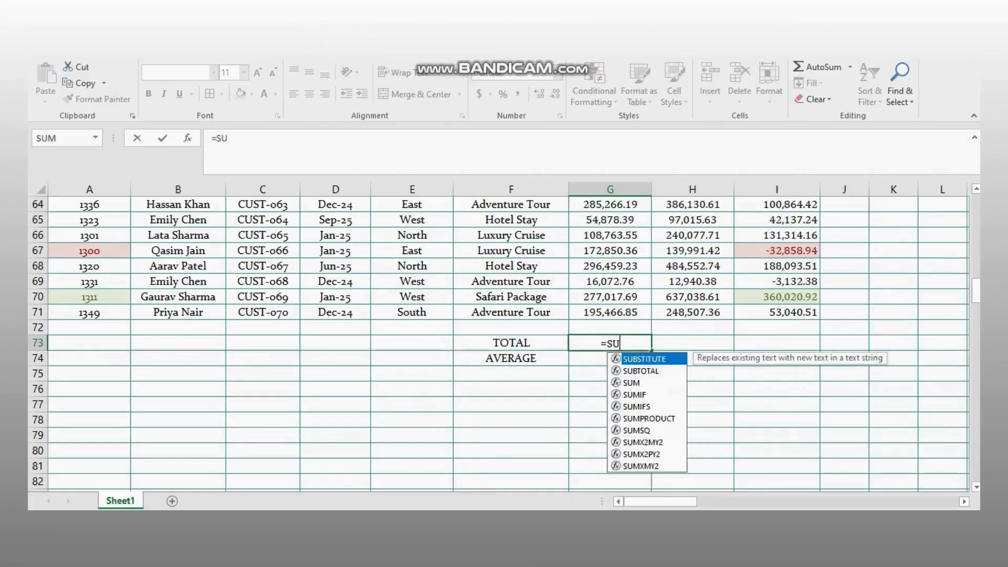
text(M()
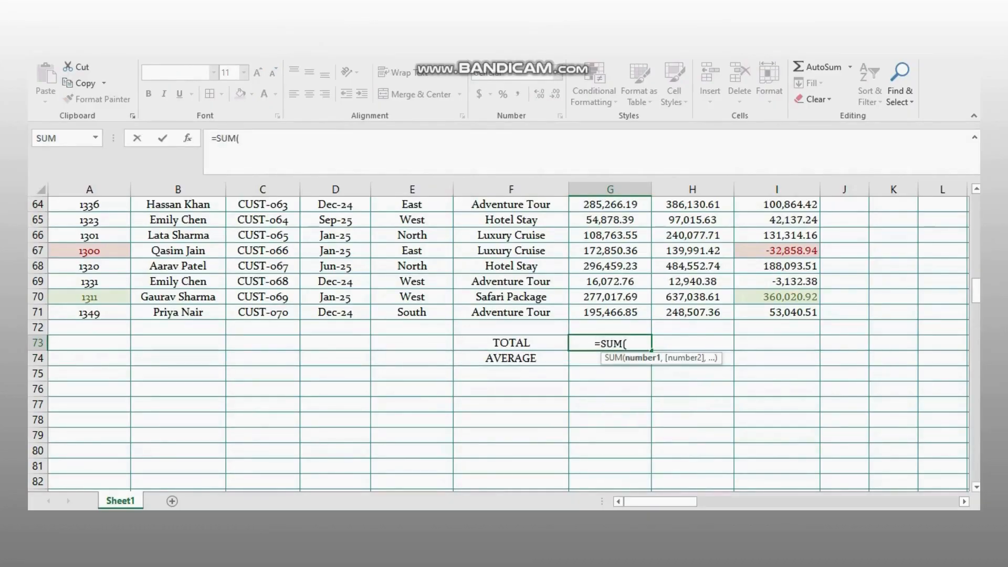
text(G2:G)
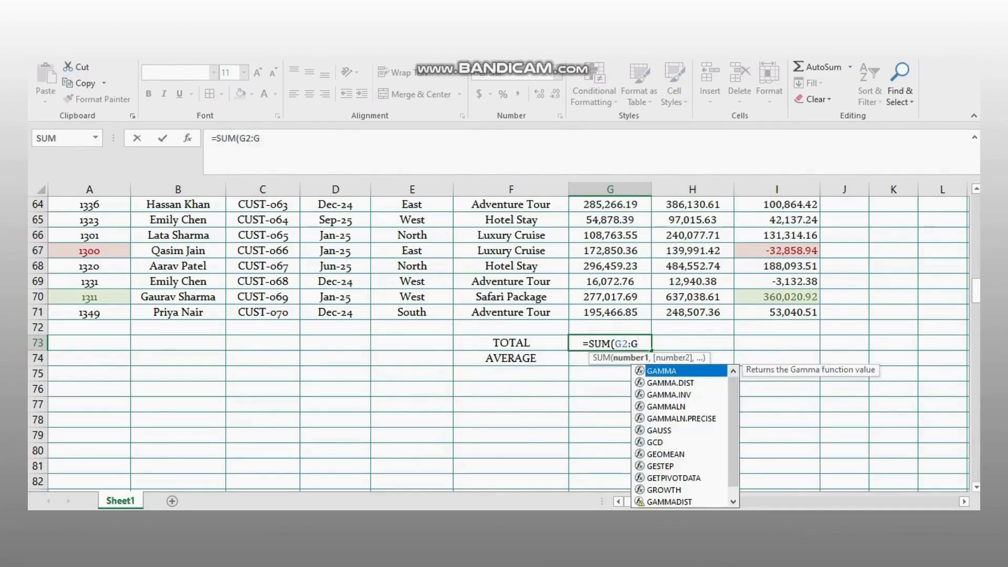
text(71))
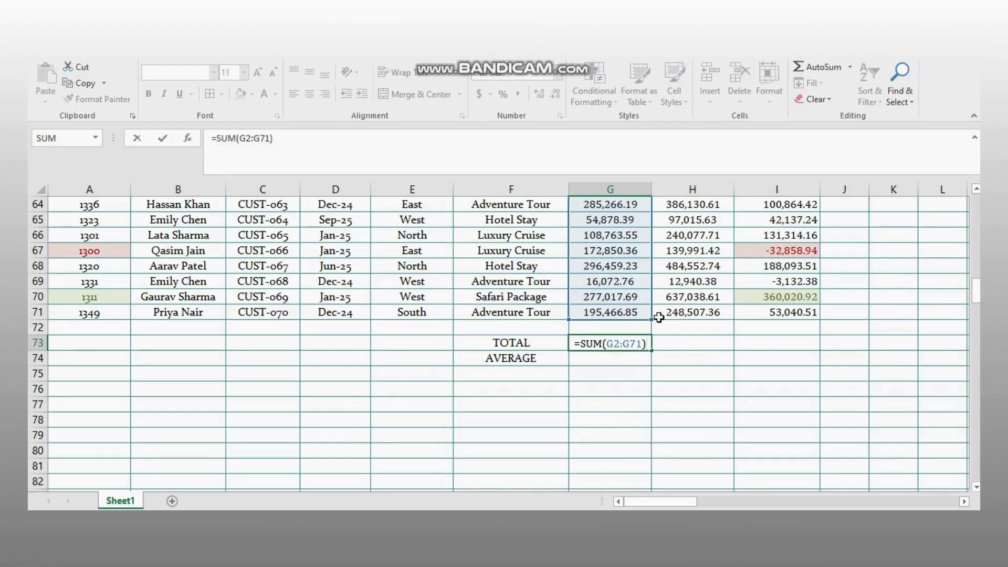
key(Return)
- Copy the total formula from G73 across to the Revenue and Profit columns, H73:I73
click(600, 340)
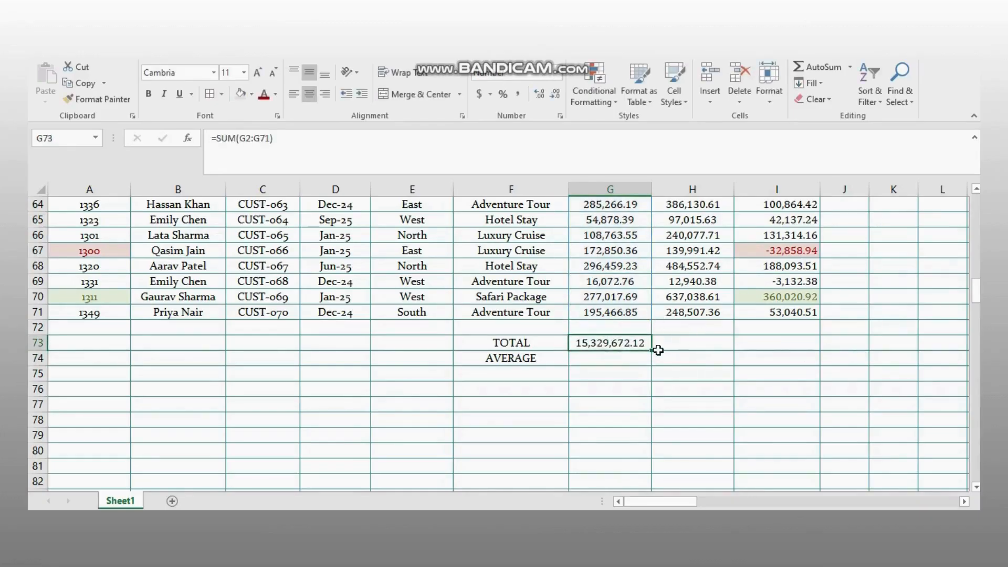
drag(653, 350, 790, 347)
click(752, 359)
click(695, 345)
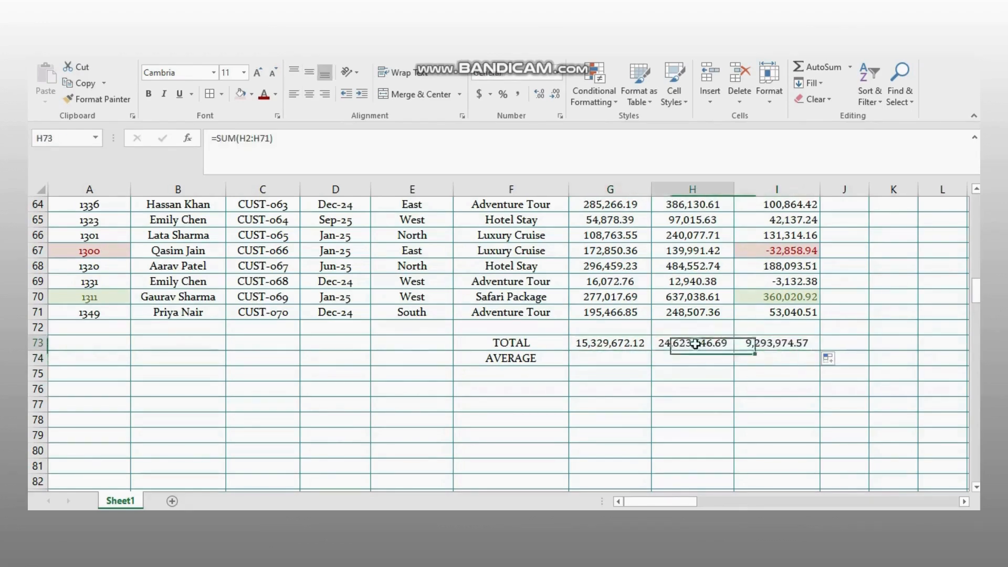
click(753, 341)
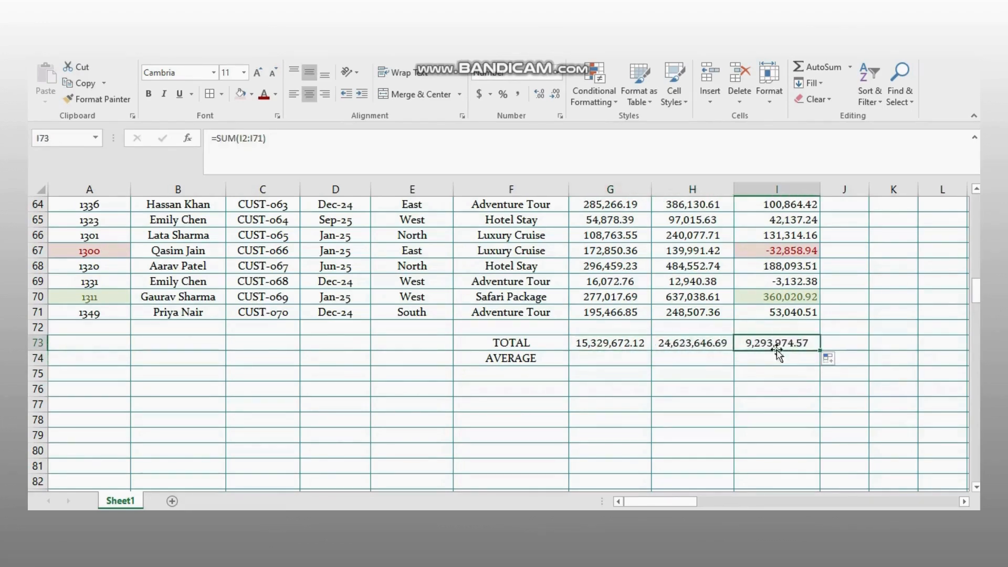
- Average the Cost column in G74 with the formula =AVERAGE(G2:G71)
click(578, 356)
double_click(605, 361)
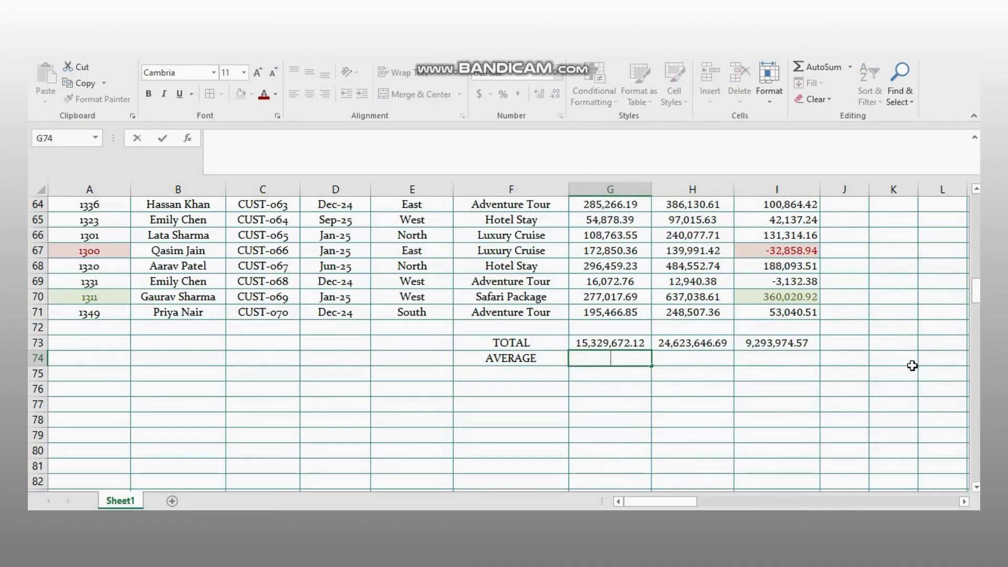
text(=AVE)
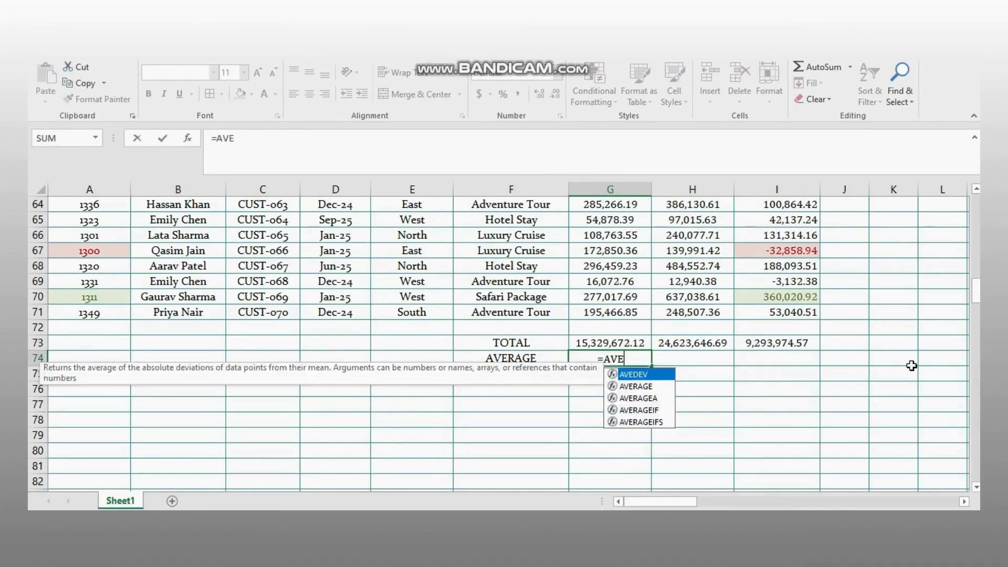
text(RAGE()
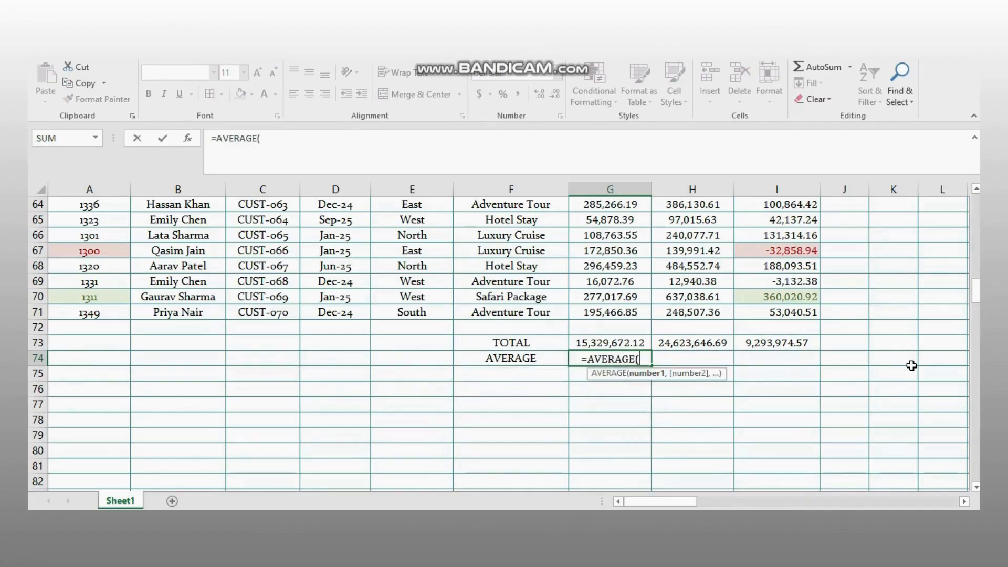
text(G2:)
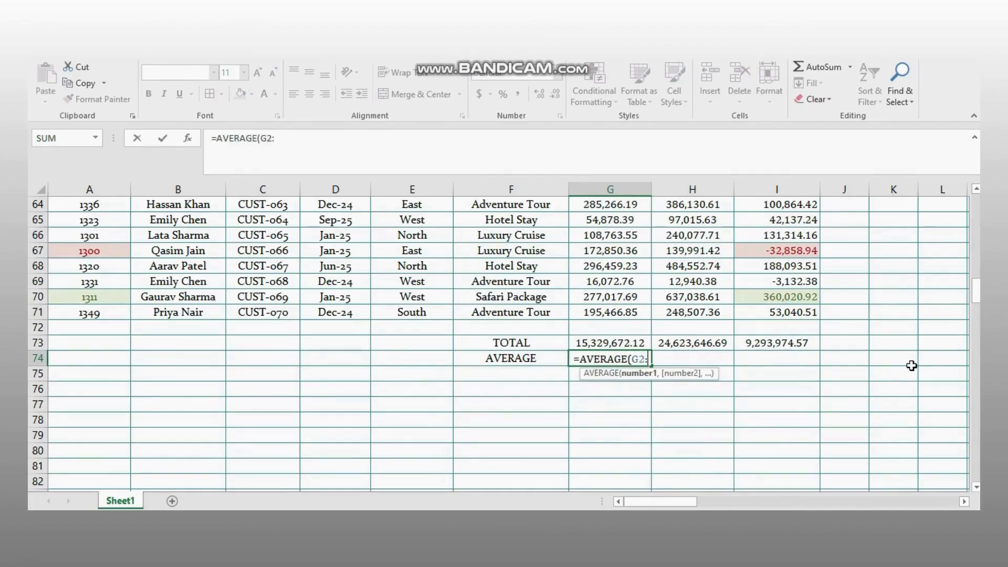
text(G71))
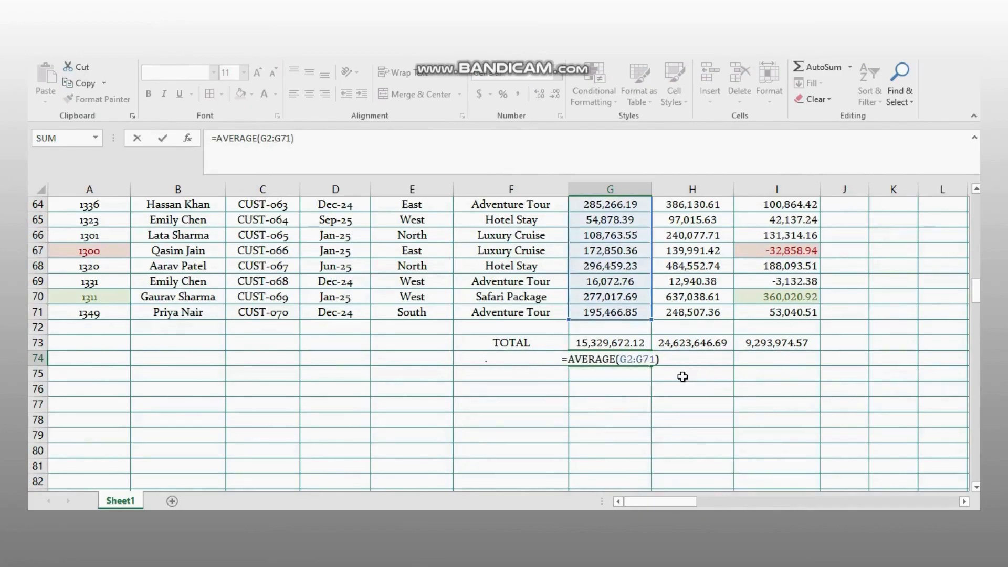
click(639, 371)
- Copy the average formula from G74 across to the Revenue and Profit columns, H74:I74
click(640, 362)
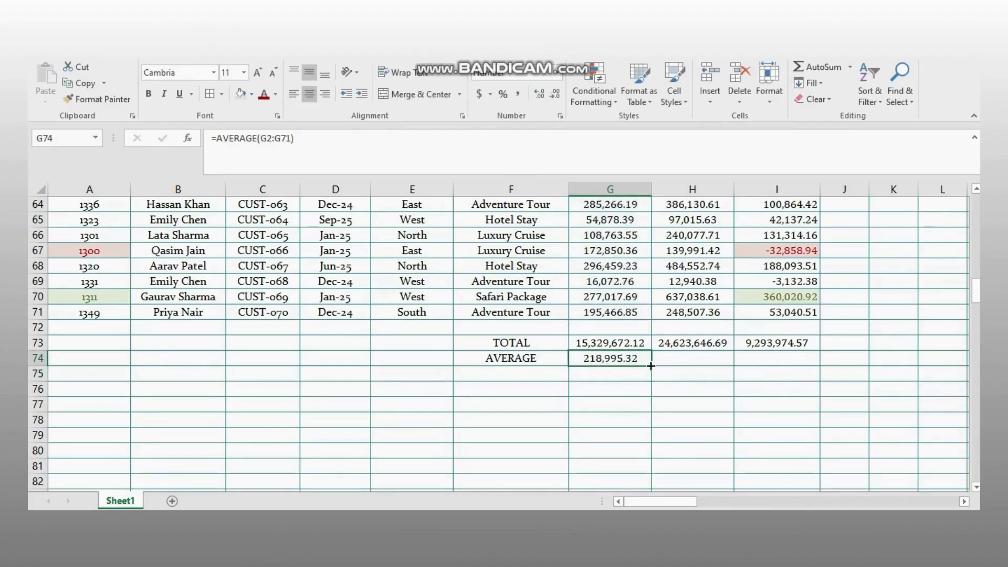
drag(651, 365, 800, 374)
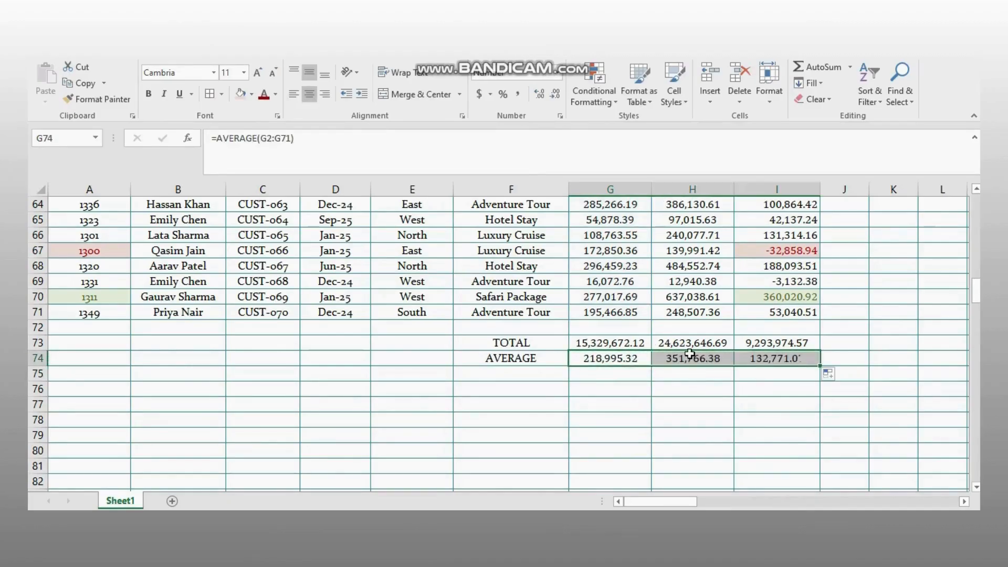
click(614, 373)
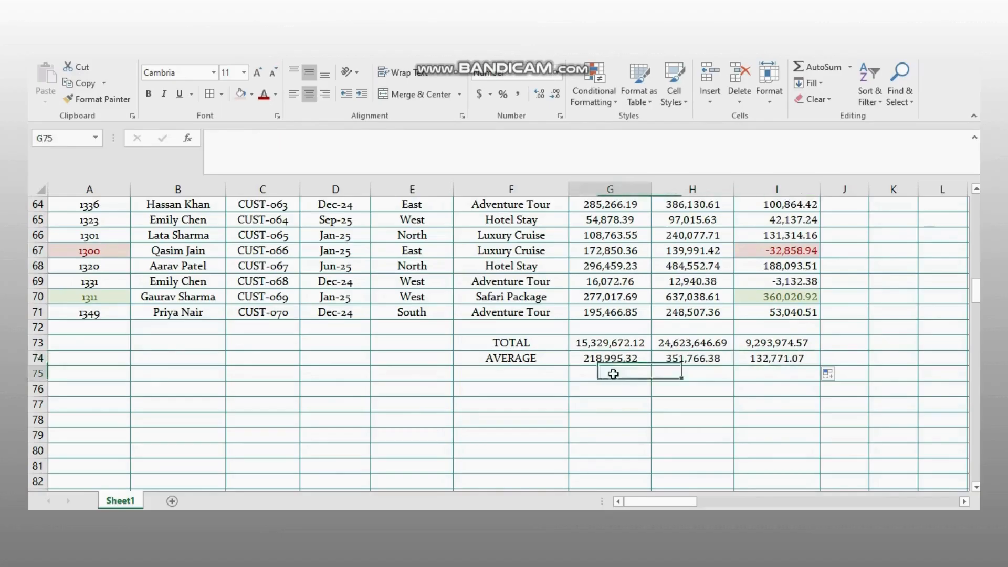
- Enter the row labels MAX in F76 and MIN in F77
click(538, 377)
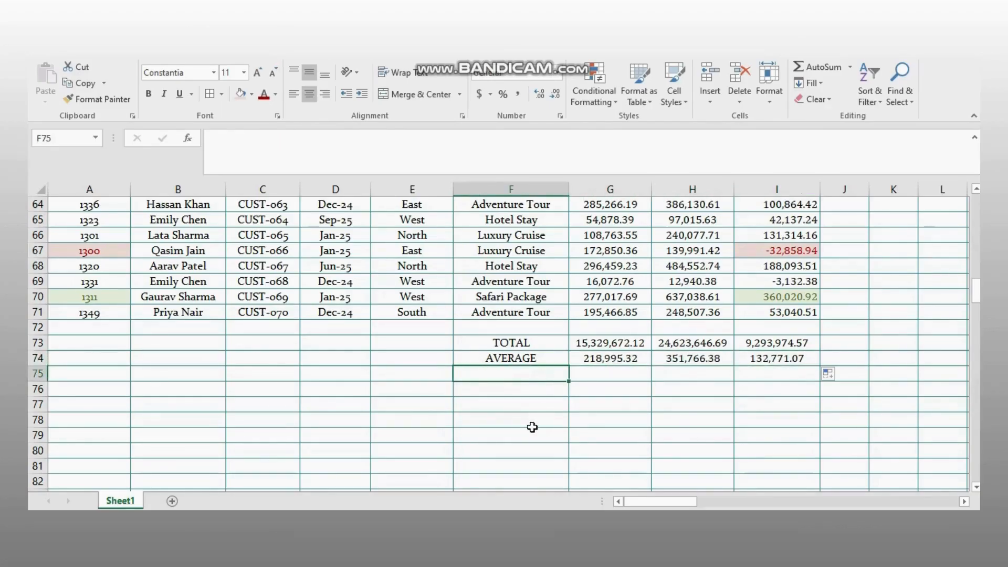
click(537, 394)
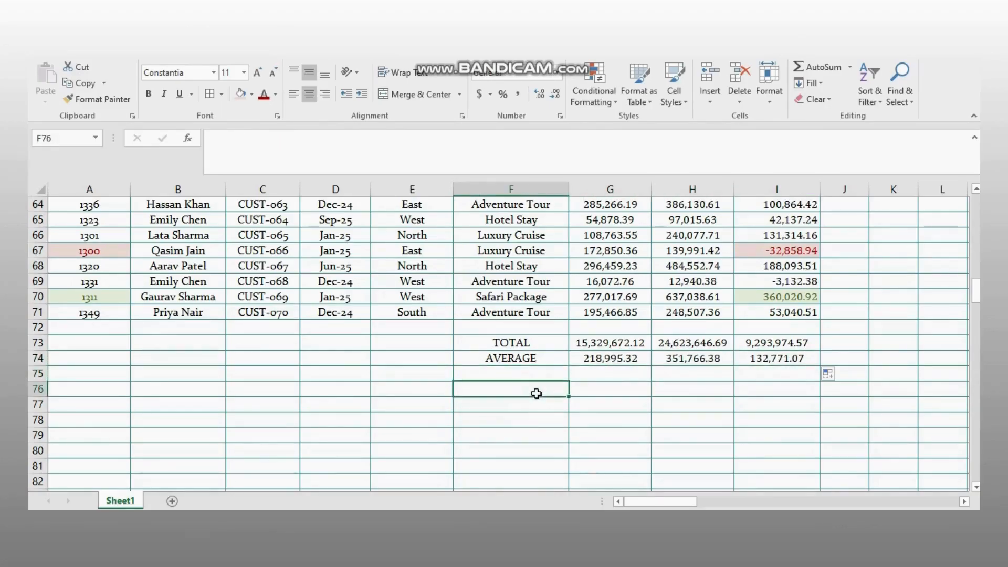
double_click(532, 389)
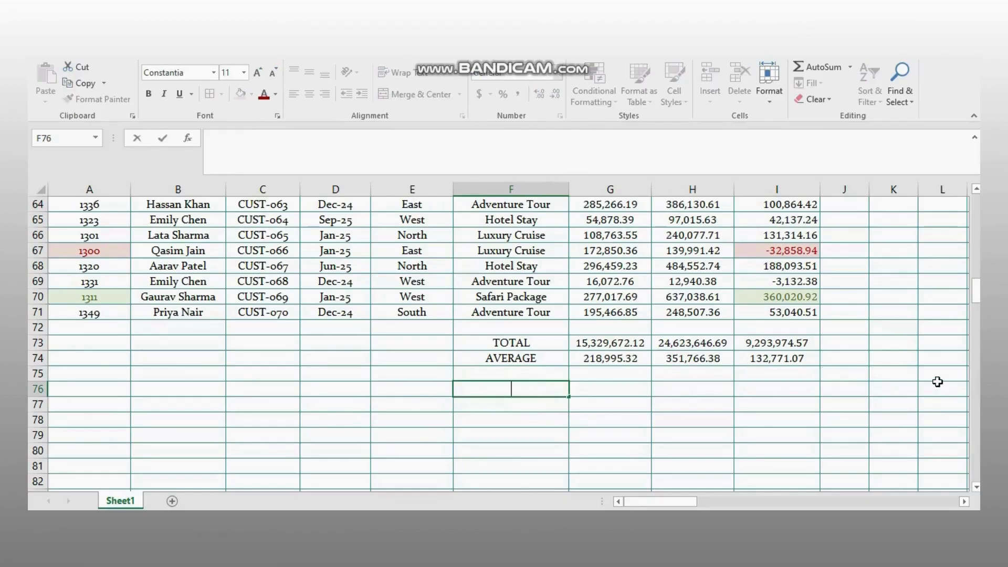
text(MAX)
key(Return)
text(MIN)
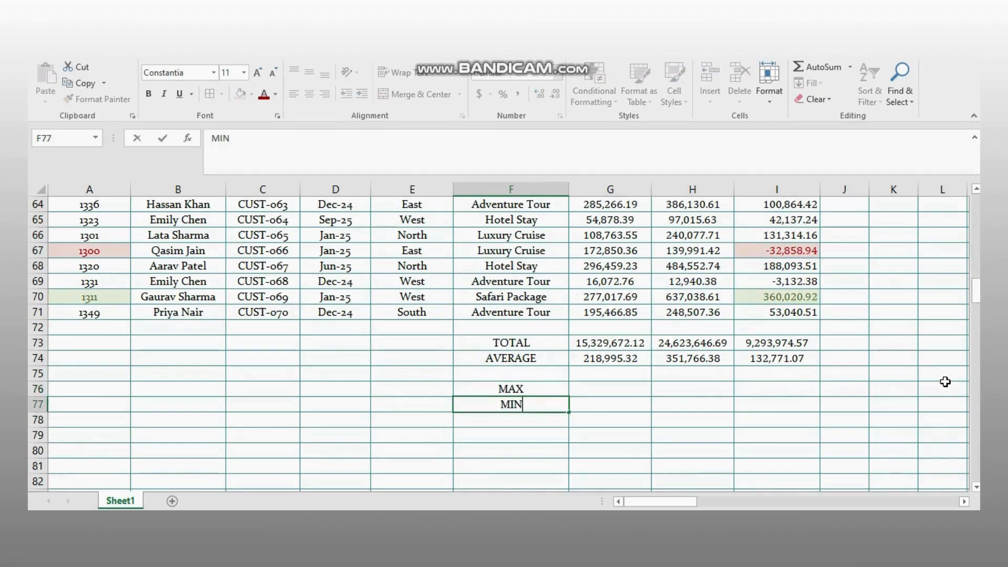
- Find the maximum Cost in G76 with =MAX(G2:G71) and copy the formula across to Revenue and Profit, H76:I76
double_click(590, 389)
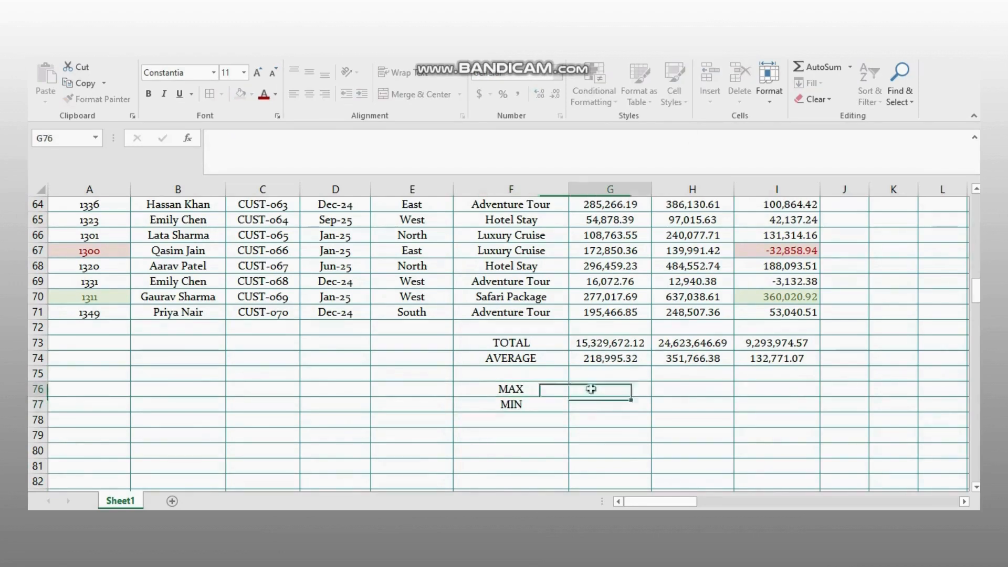
text(=M)
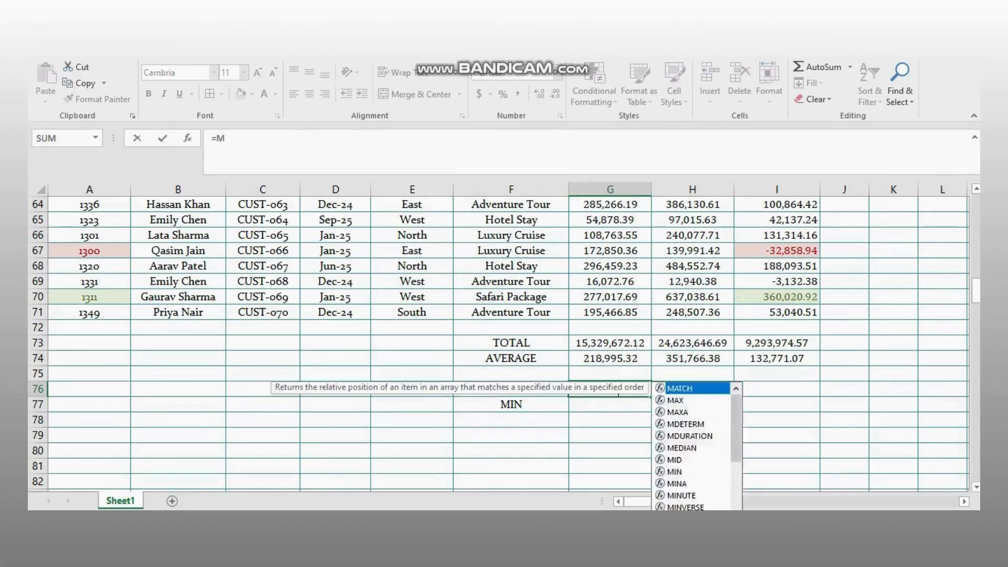
text(AX()
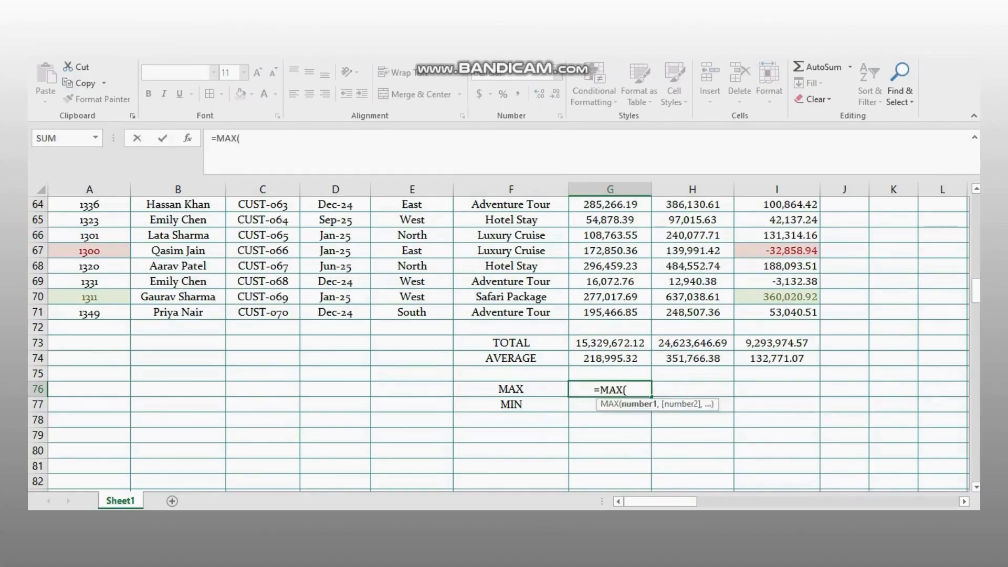
text(G2:G71))
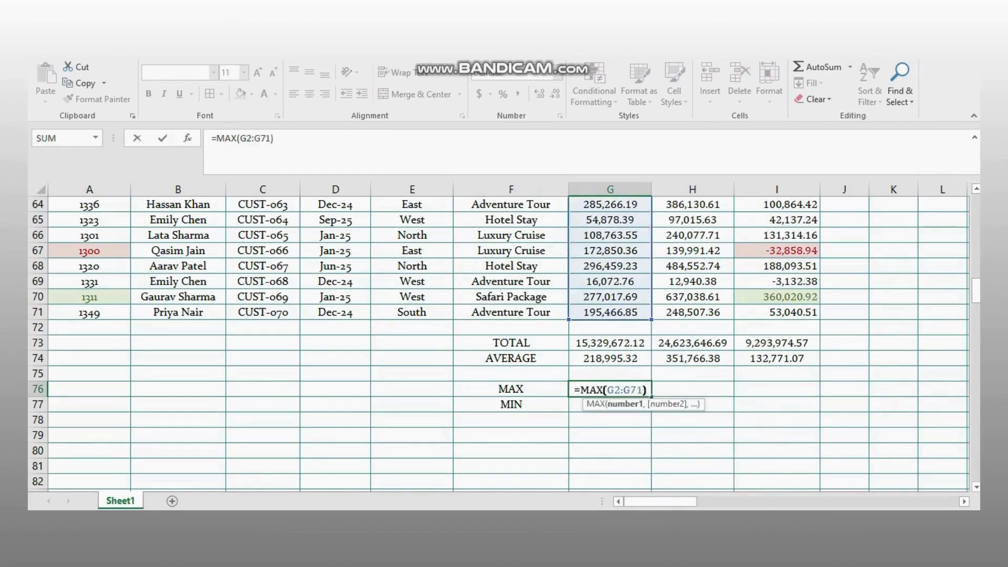
key(Return)
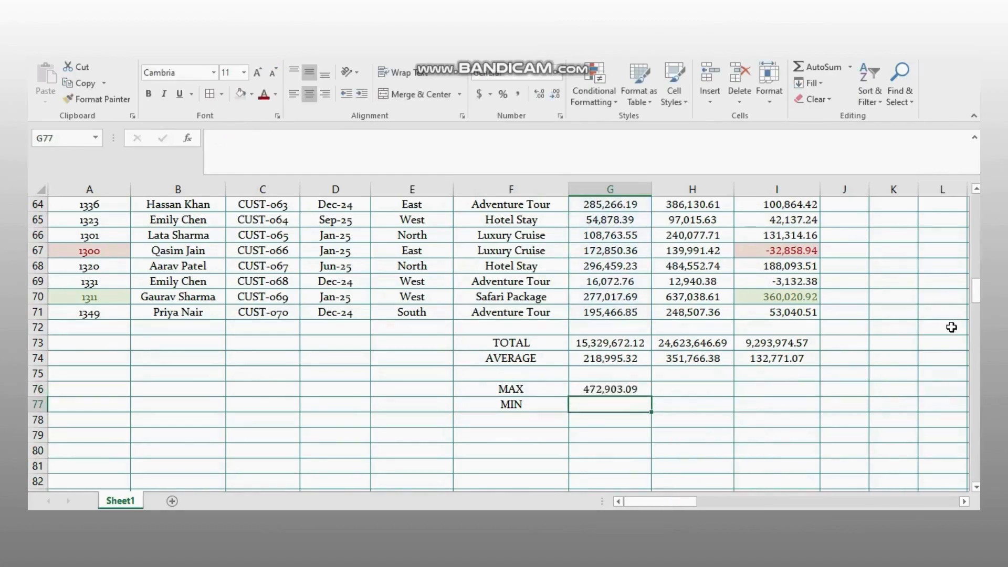
click(630, 390)
drag(651, 396, 814, 393)
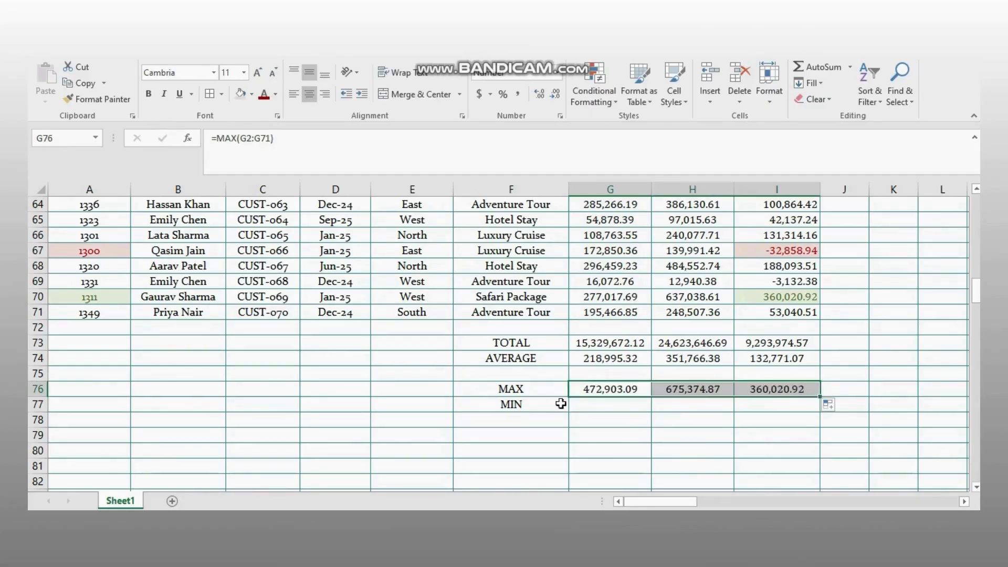
- Find the minimum Cost in G77 with =MIN(G2:G71) and copy the formula across to Revenue and Profit, H77:I77
click(581, 403)
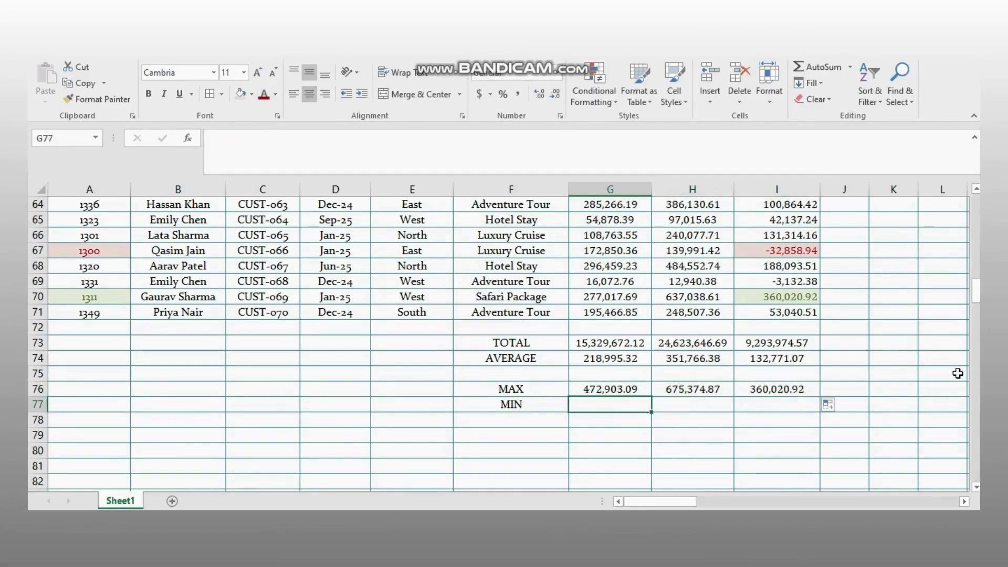
text(=)
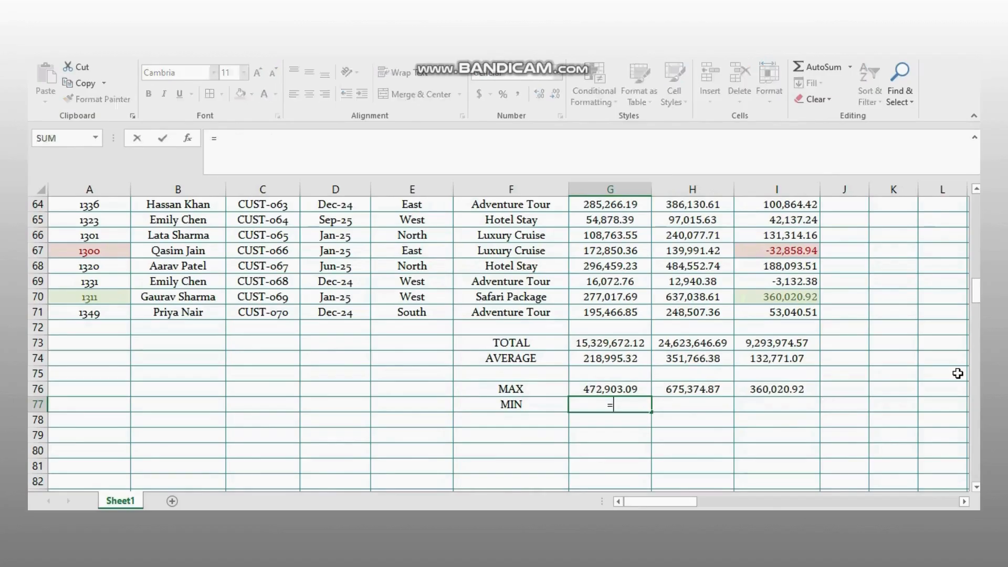
text(MIN)
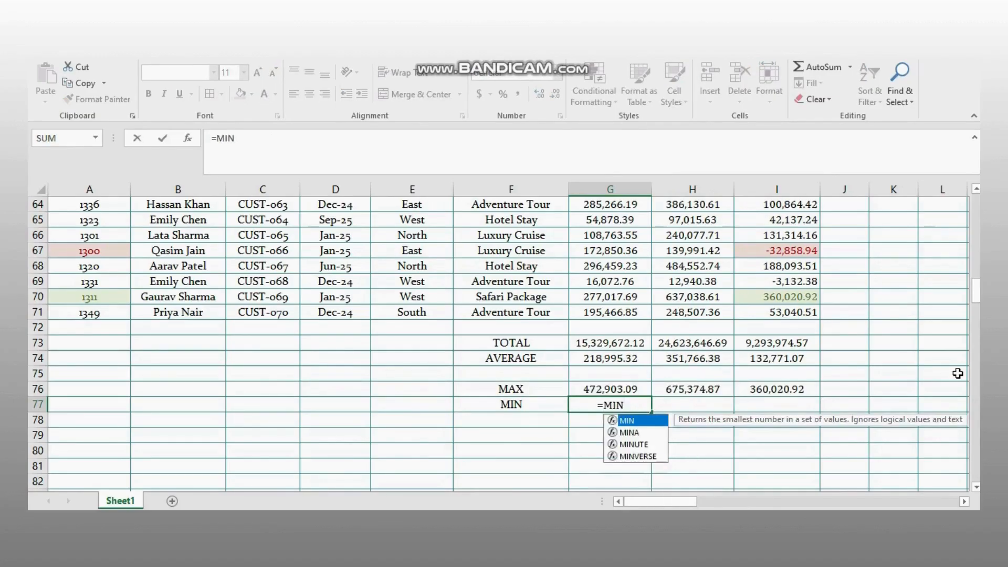
text((G2:)
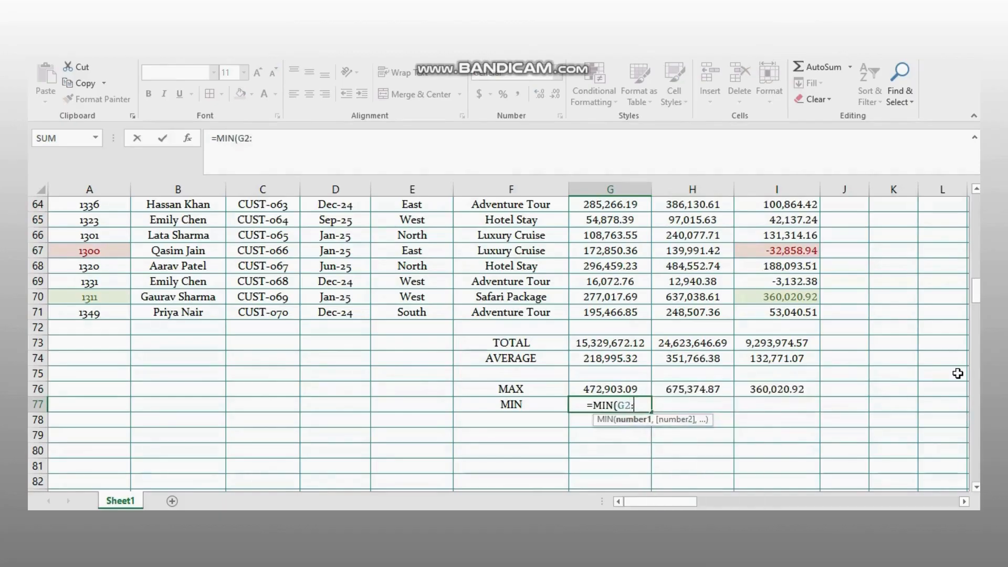
text(G71))
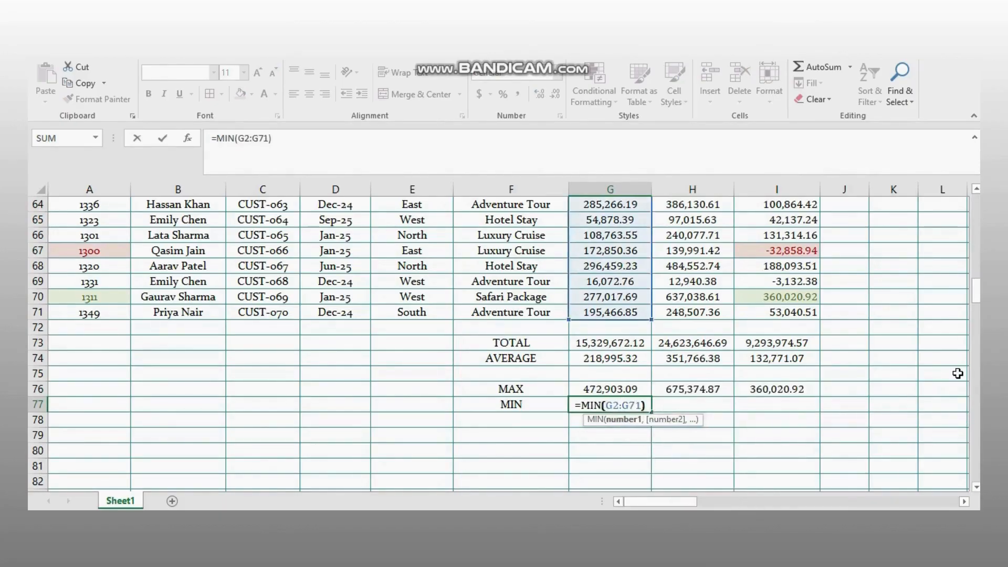
key(Return)
click(648, 407)
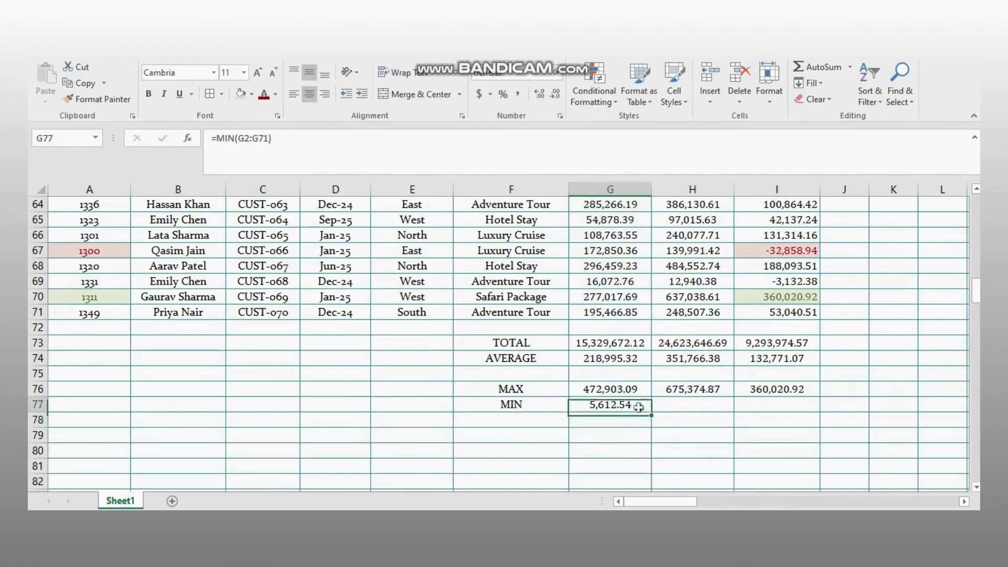
drag(789, 414, 770, 420)
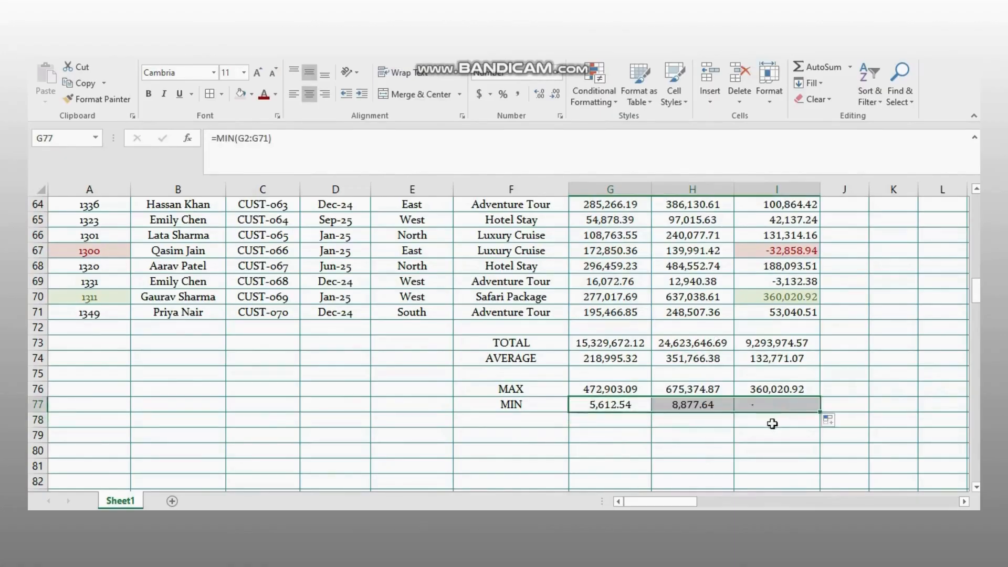
click(772, 433)
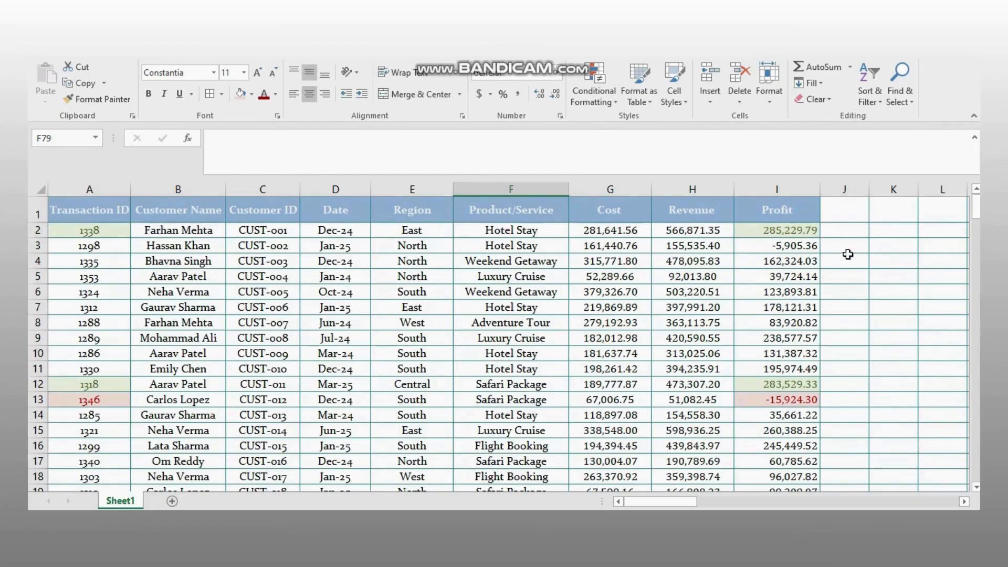
- Enter the label "Hotel Stay having Profit >180000" in F79, below the MAX and MIN rows
scroll(563, 356, down, 18)
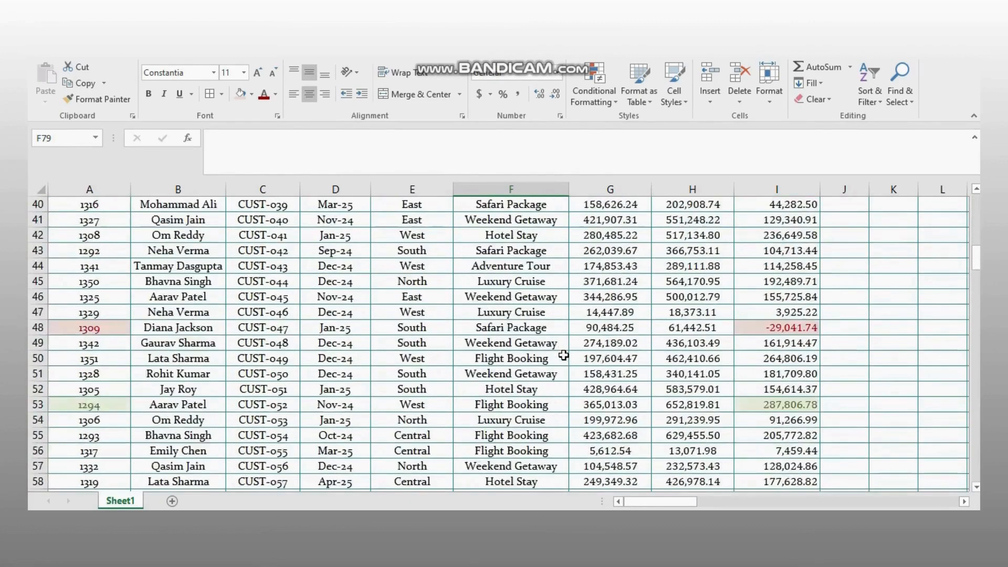
scroll(563, 356, down, 5)
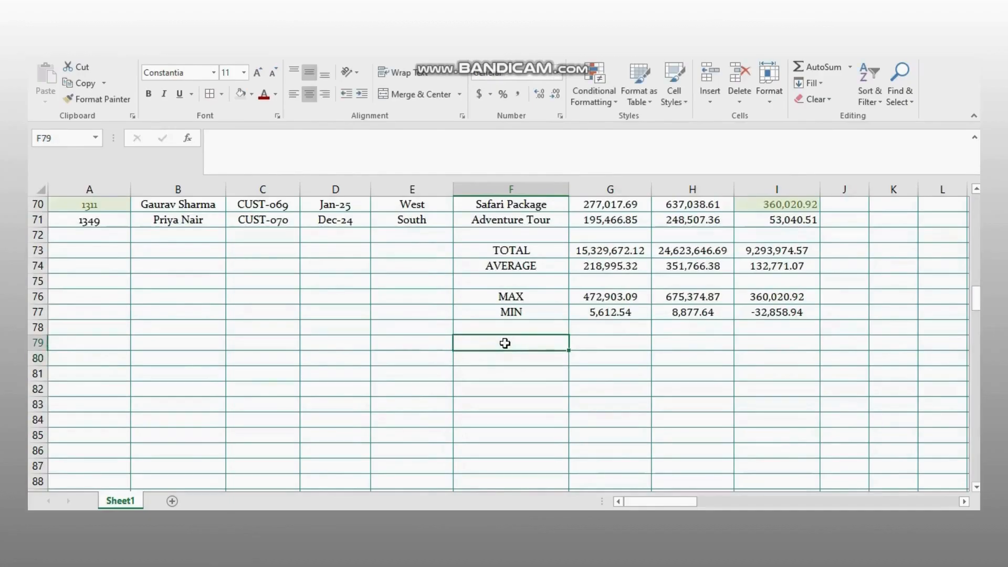
double_click(505, 342)
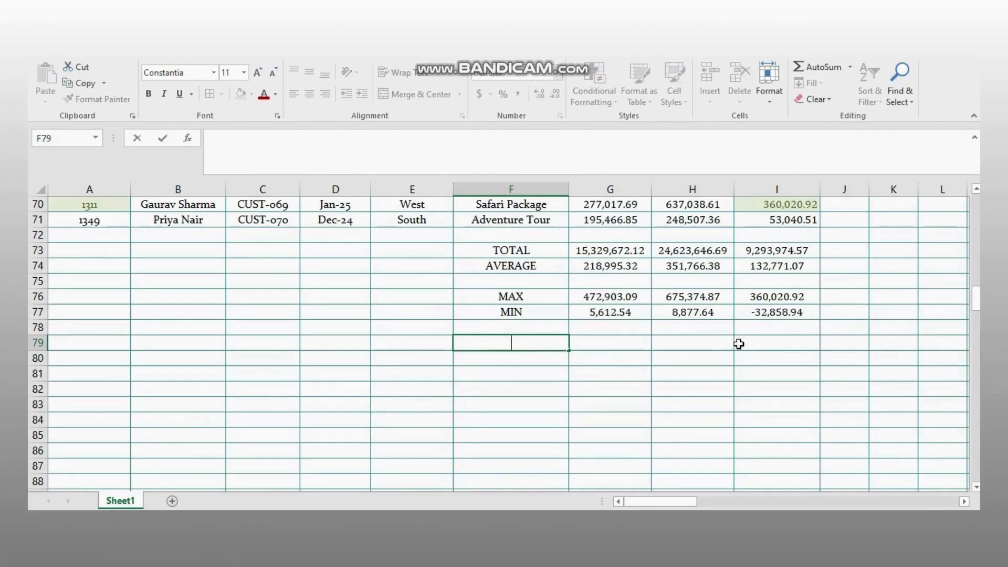
text(Hotwe)
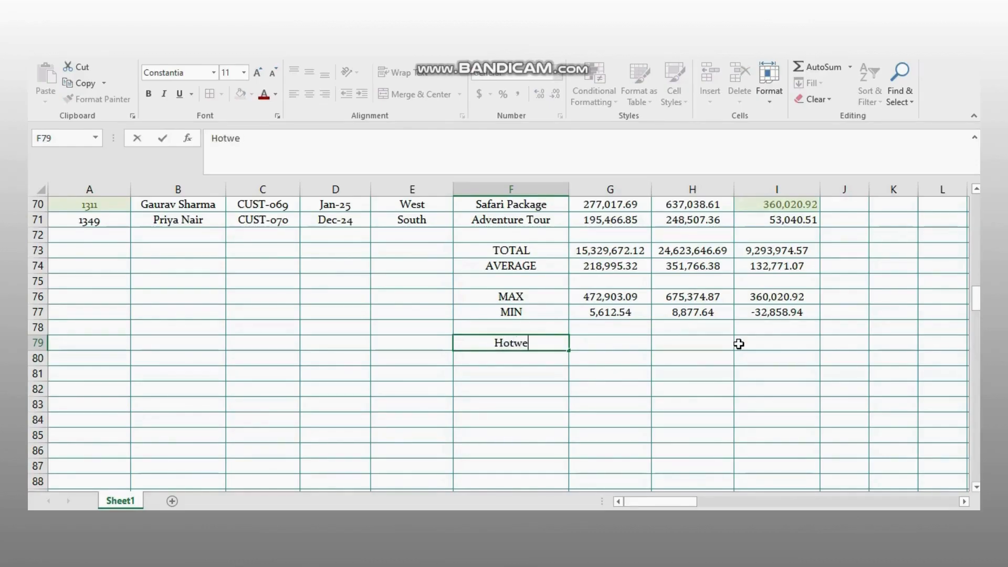
key(BackSpace)
key(BackSpace)
text(el Stay)
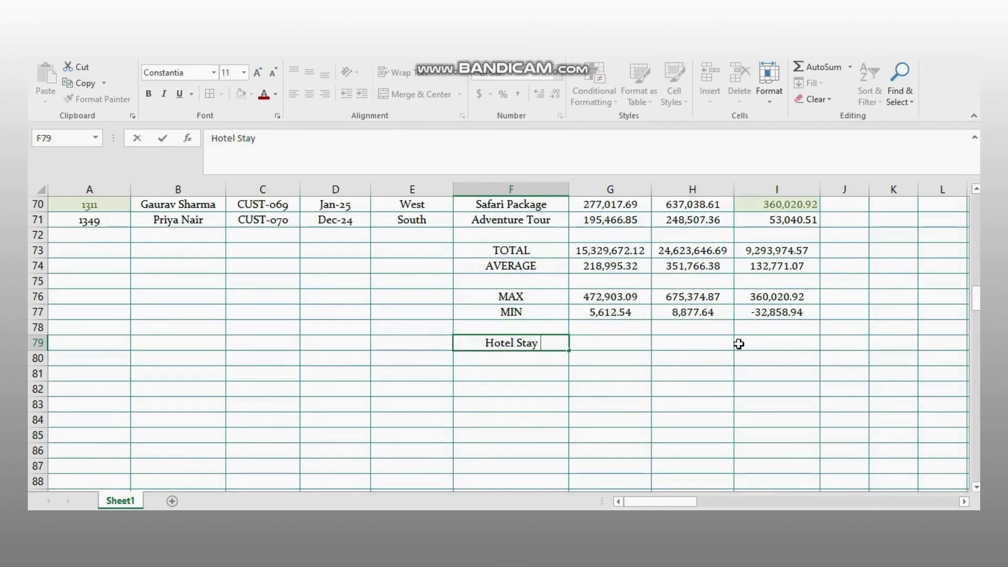
text( havig)
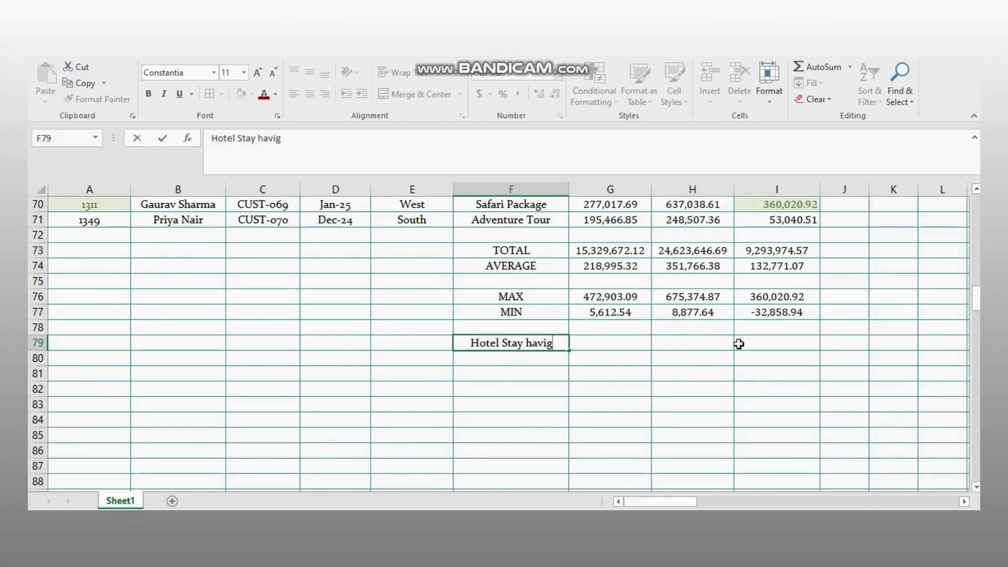
key(BackSpace)
text(ng Profit)
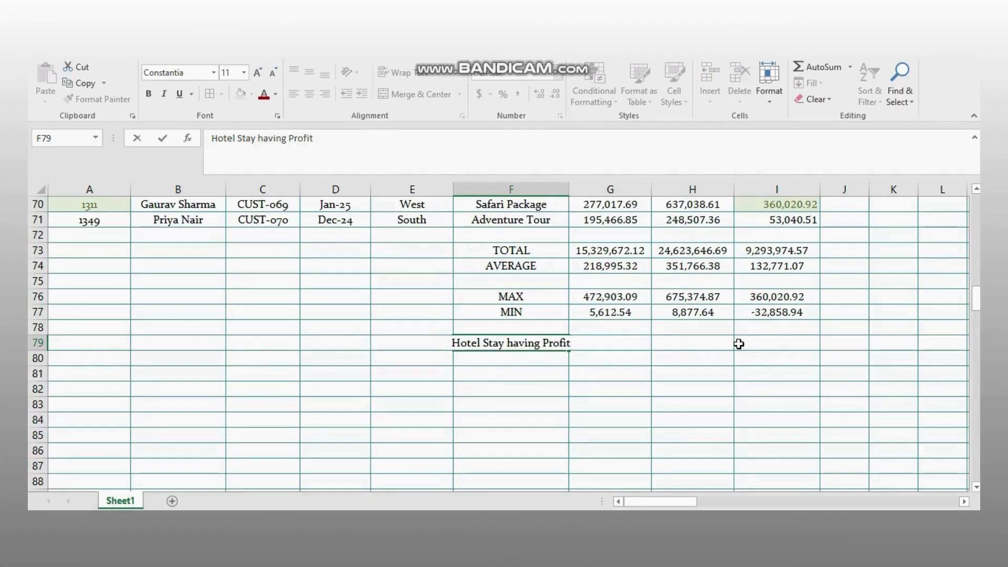
text( >180000)
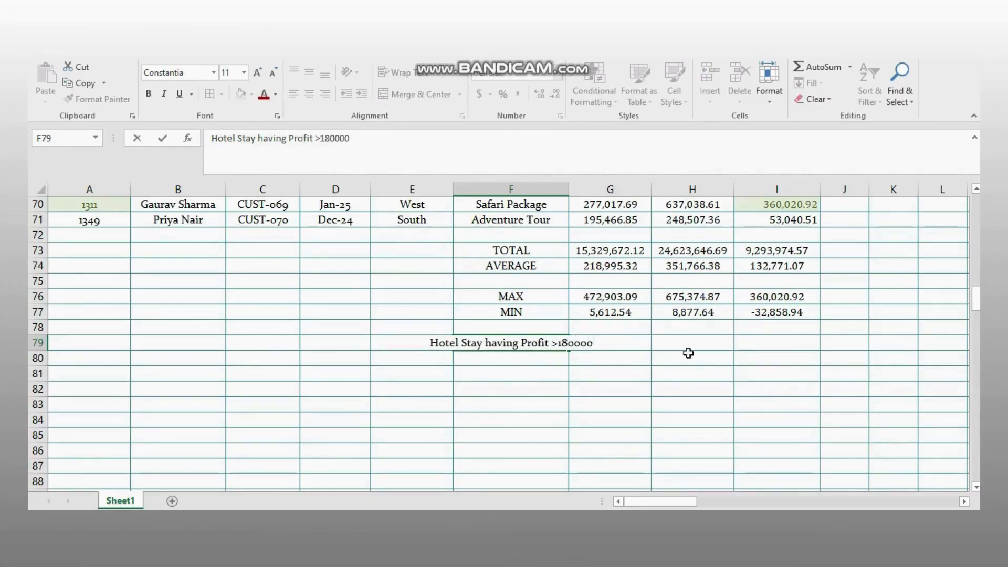
click(638, 349)
- Count the Hotel Stay transactions with profit above 180000 in H79 using =COUNTIFS(I2:I71, ">180000", F2:F71, "Hotel Stay")
click(693, 343)
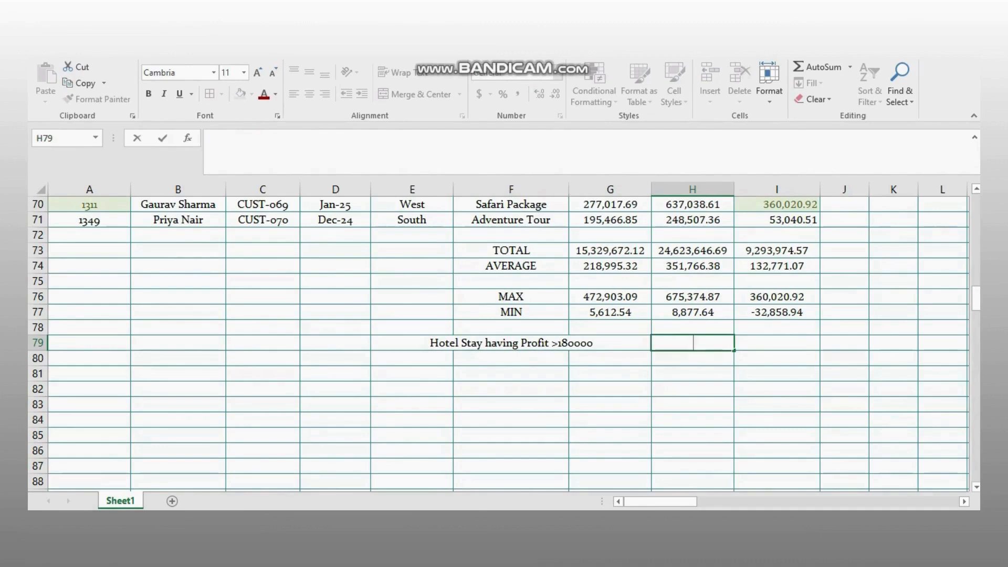
text(=COUN)
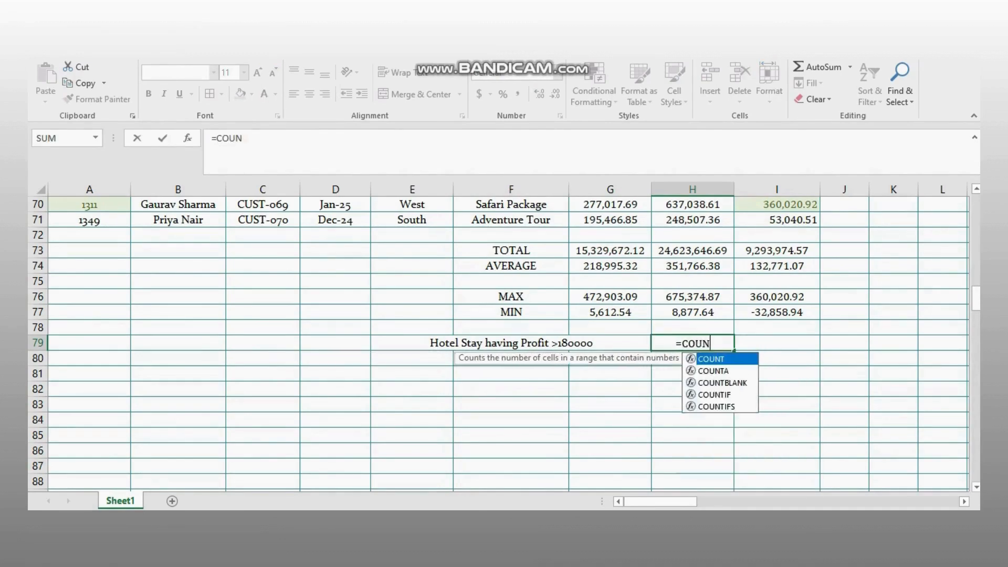
text(TIFS)
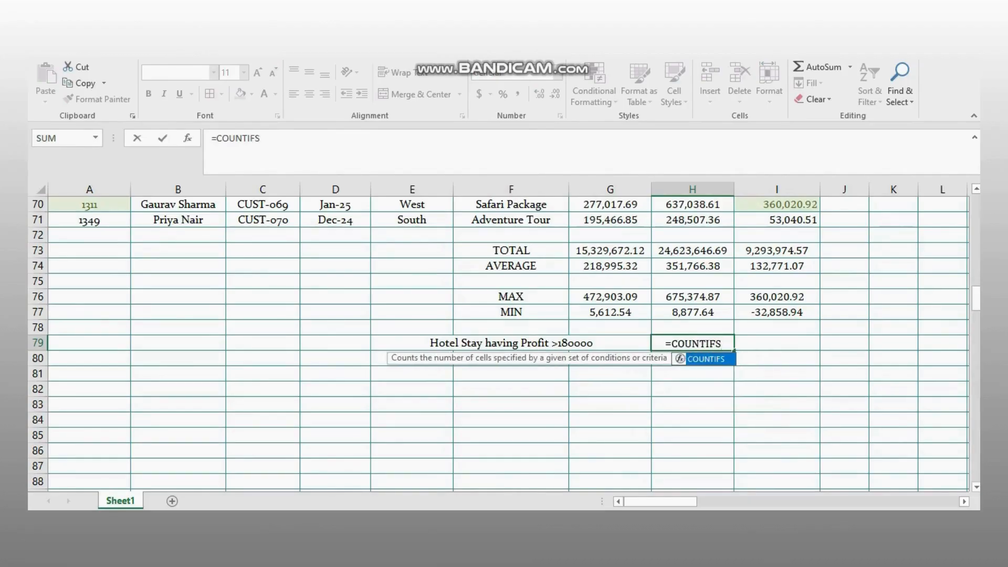
text(()
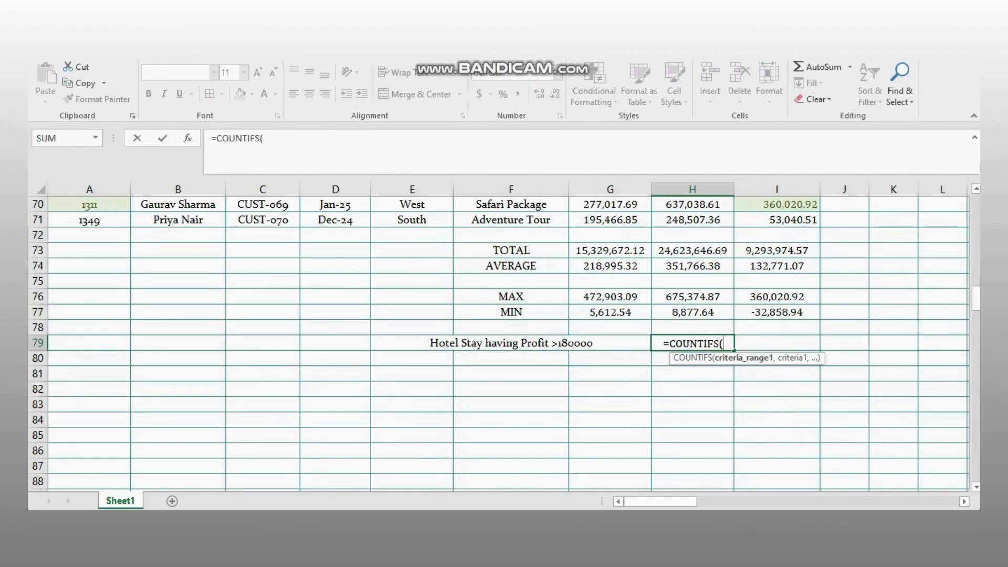
text(12)
key(BackSpace)
key(BackSpace)
text(I2)
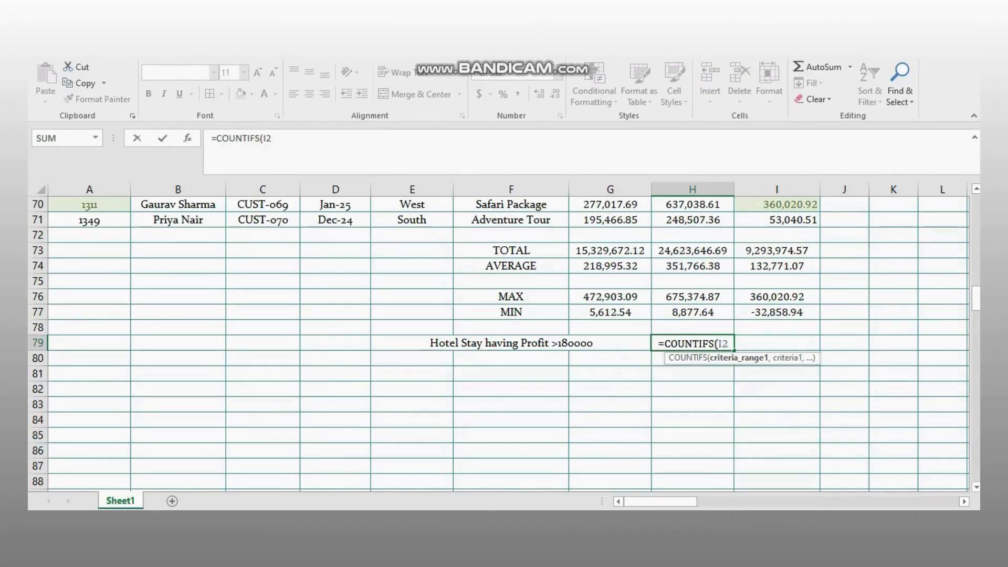
text(:)
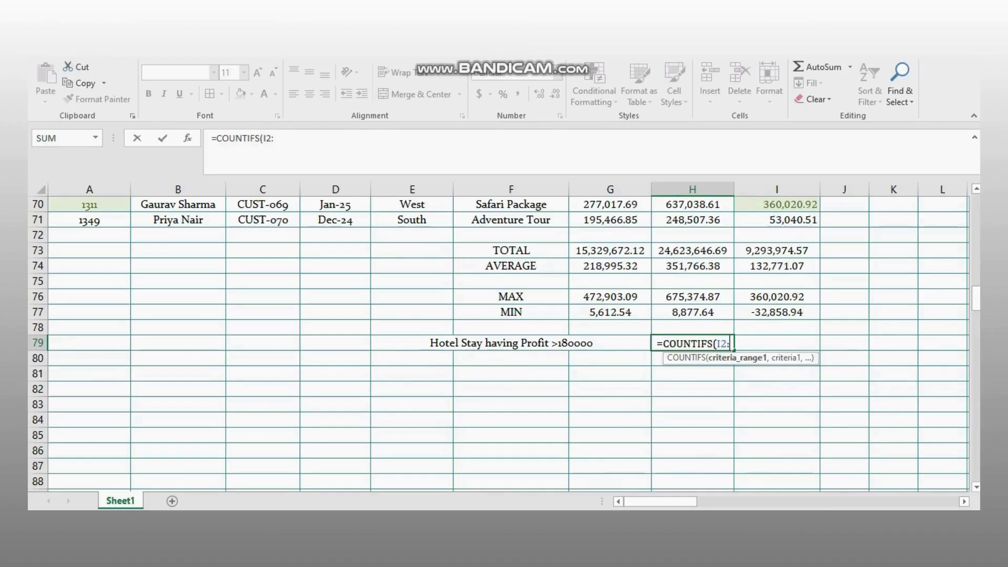
text(I71)
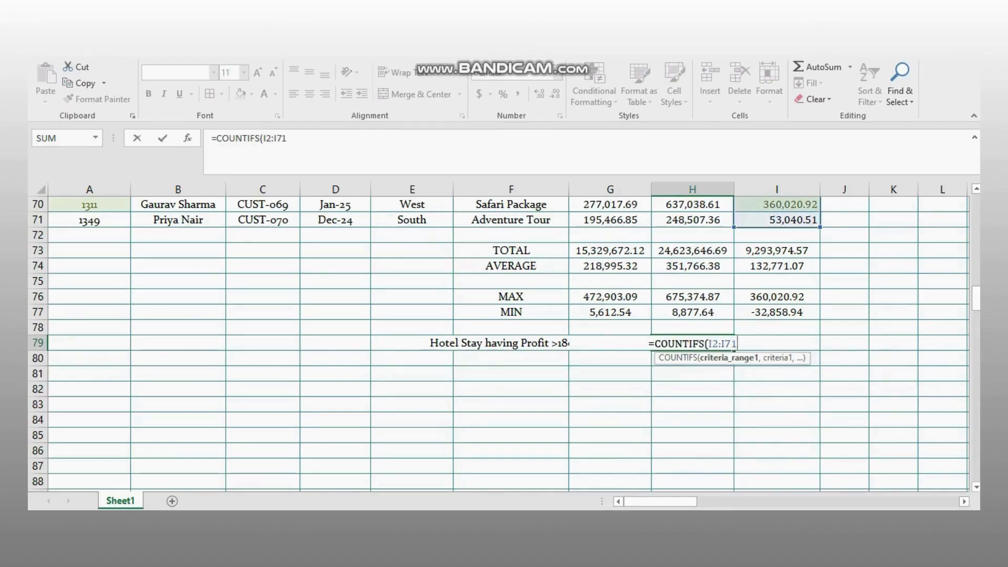
text(, ">180)
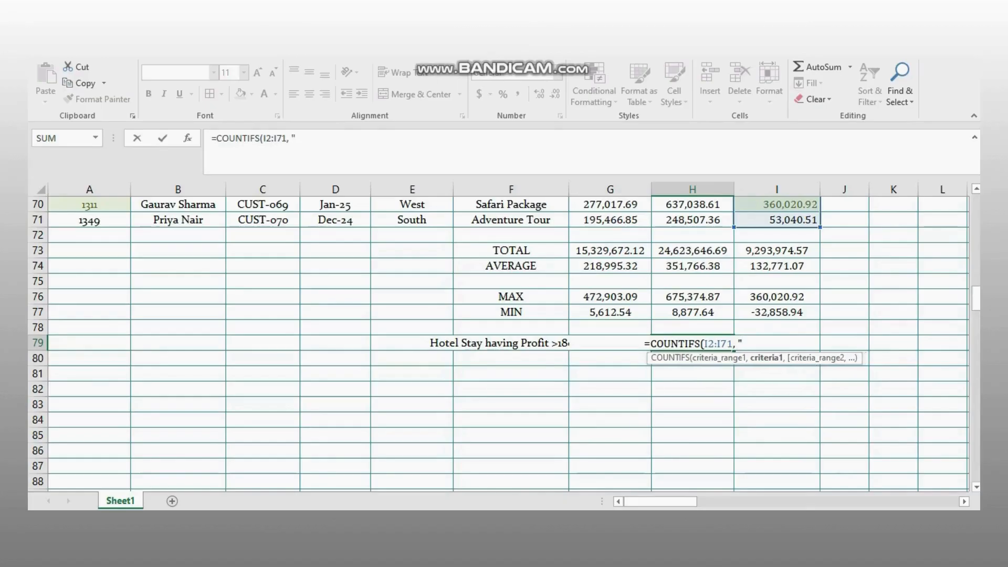
text(000)
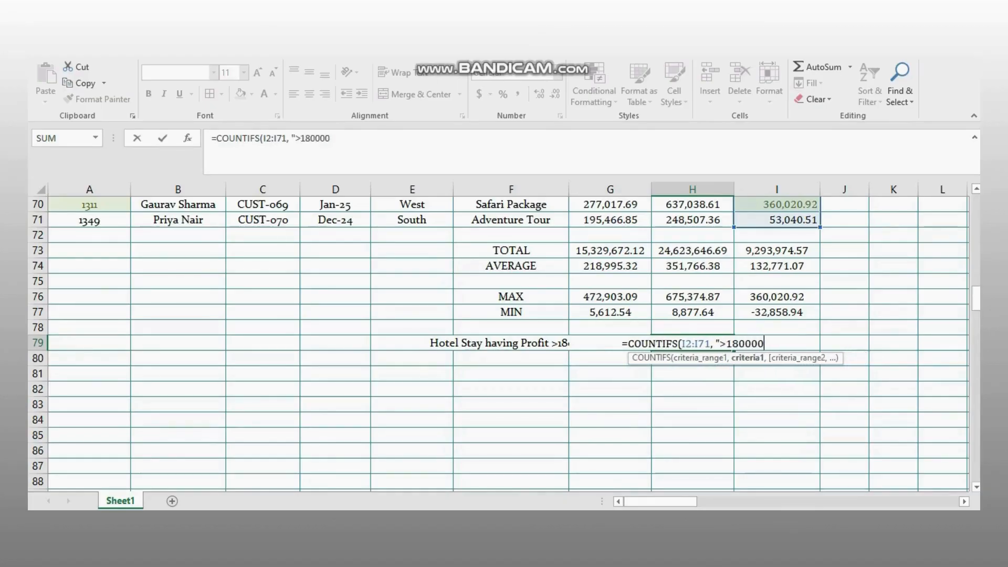
text(",)
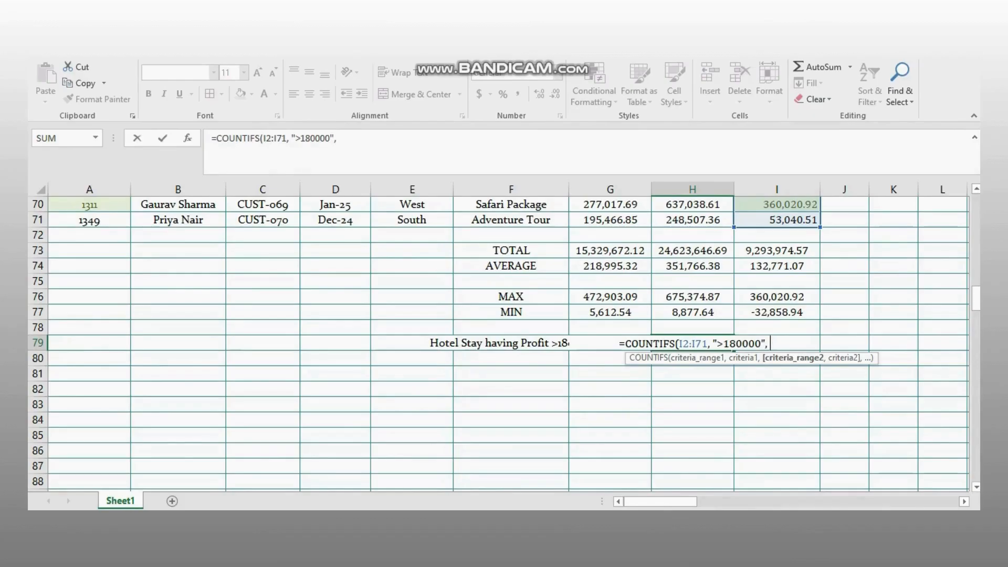
text( F2:F)
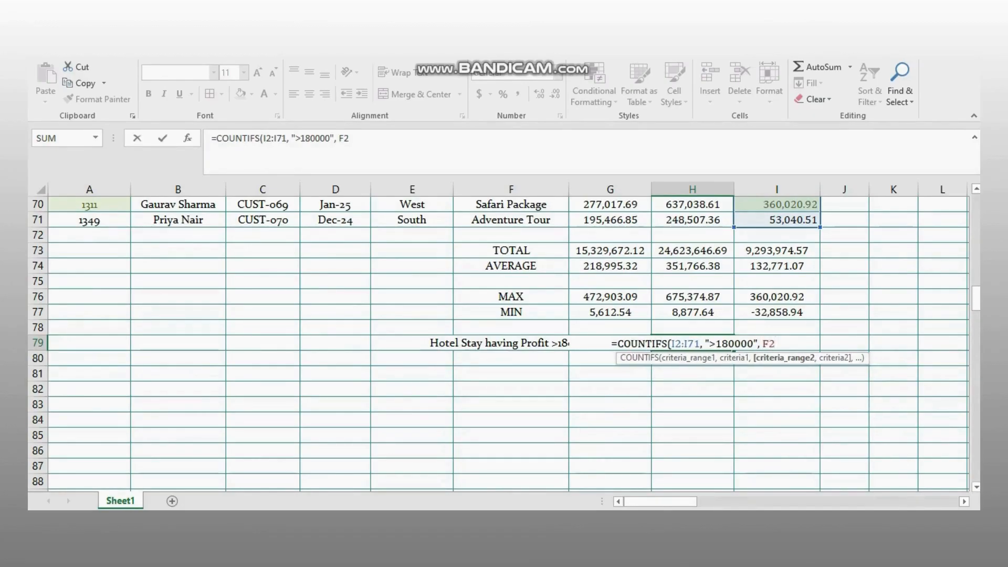
text(71)
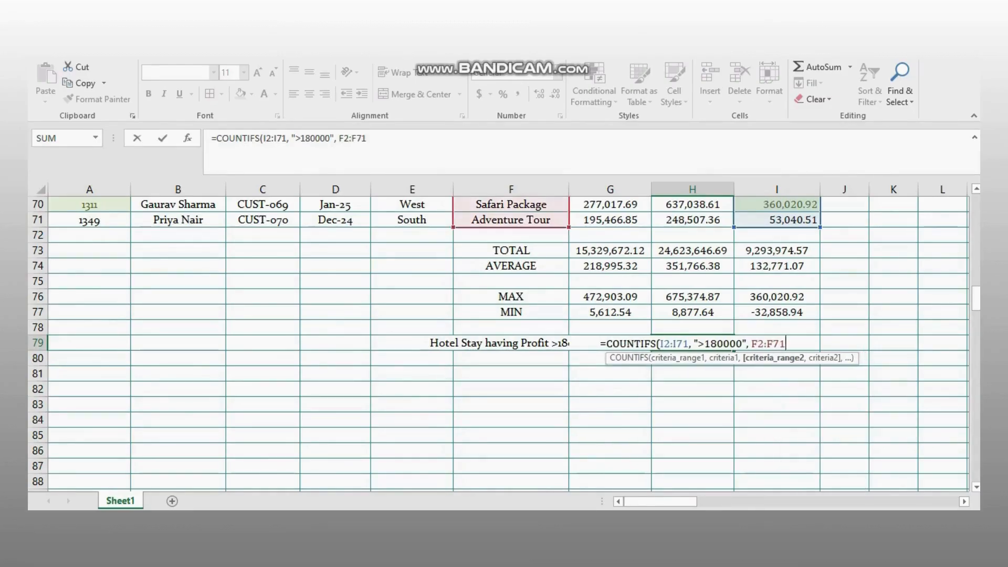
text(, "Hotel)
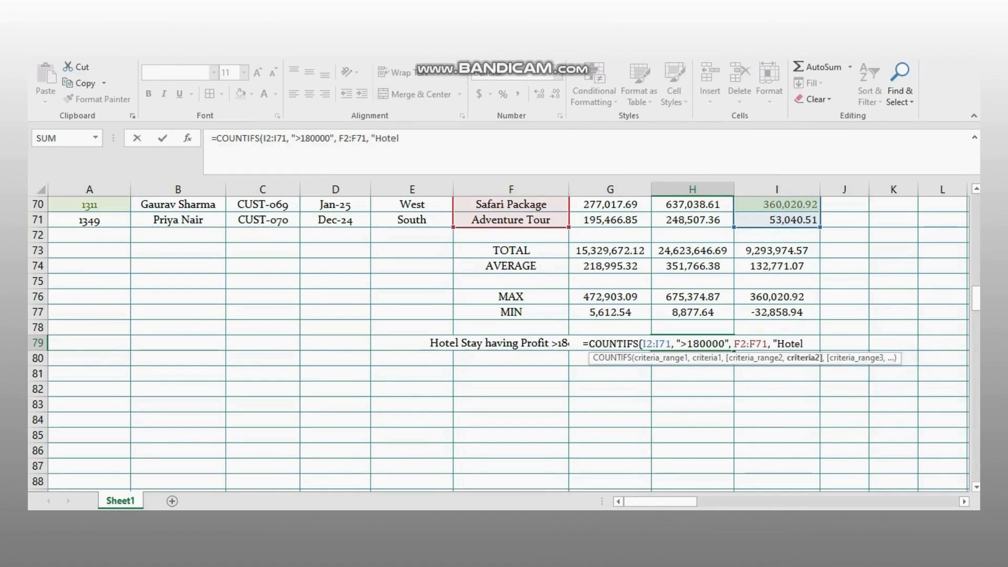
text( Stay")
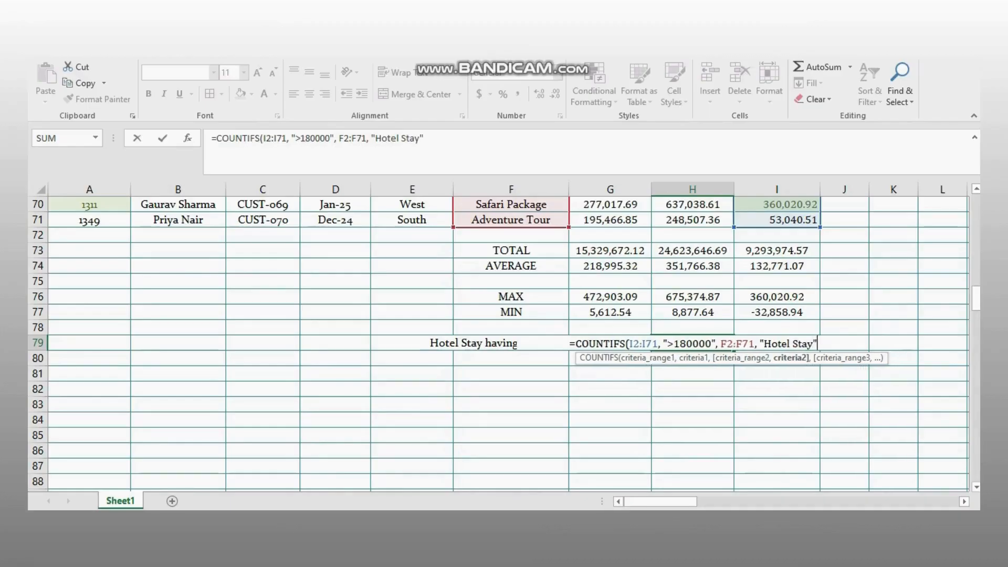
text())
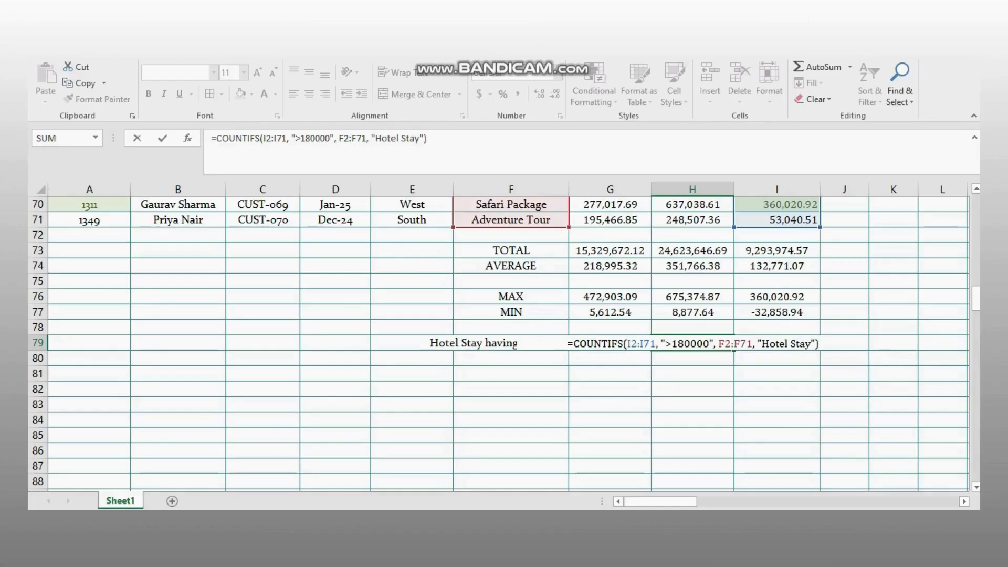
key(Return)
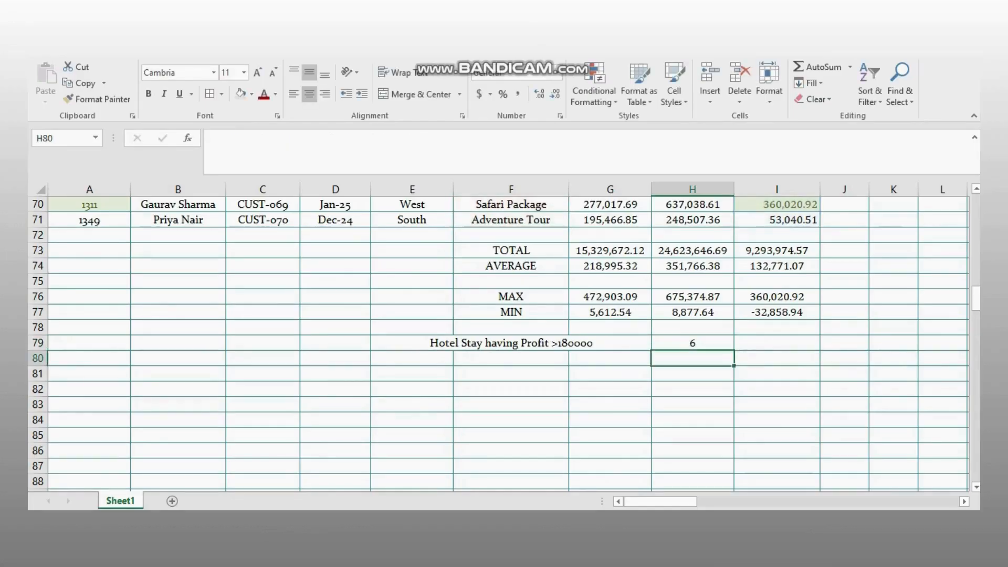
click(703, 341)
- Classify the first transaction's Profit Status in J2 with =IF(I2>150000, "High Value", "Low Value")
scroll(694, 353, up, 5)
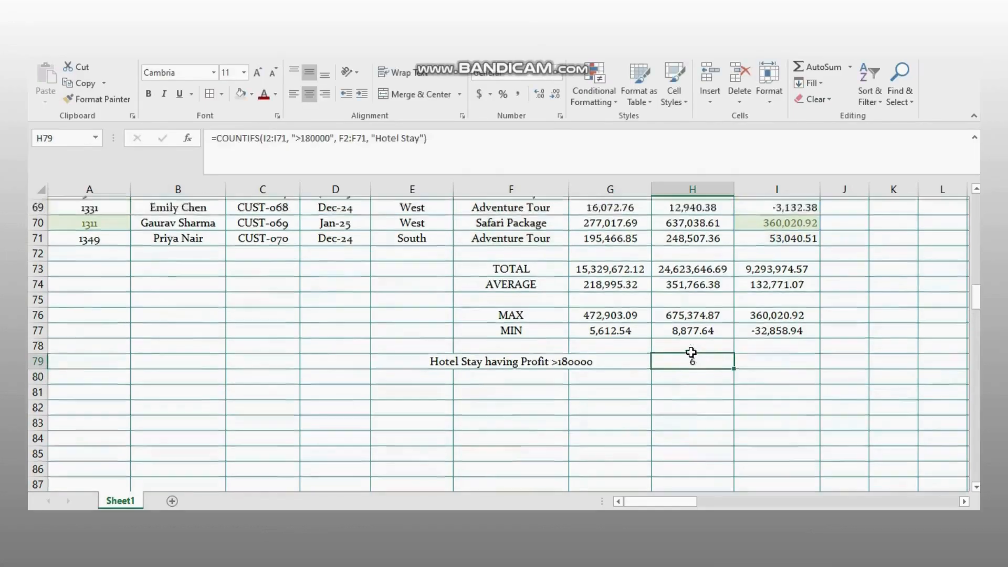
scroll(417, 363, up, 5)
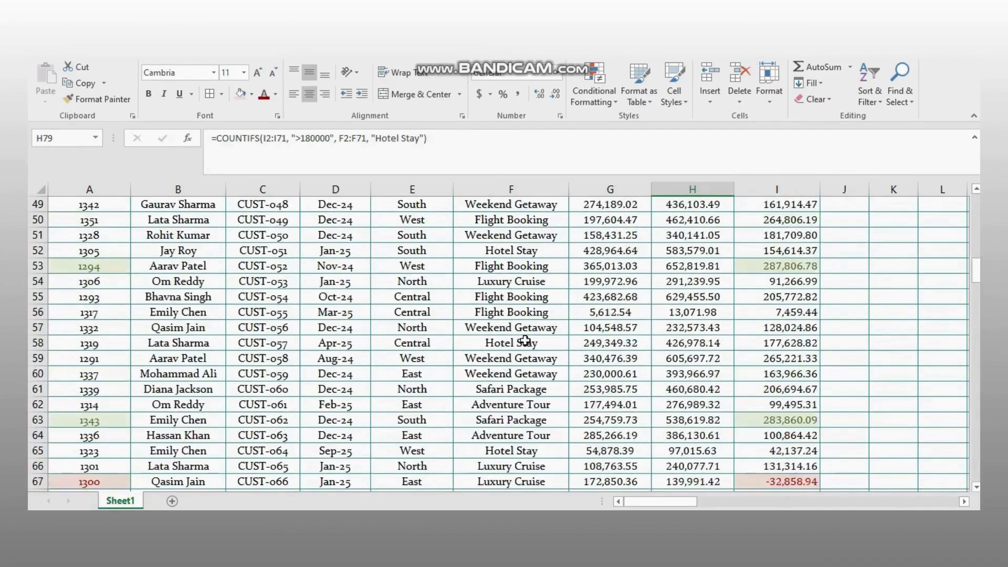
scroll(609, 383, up, 10)
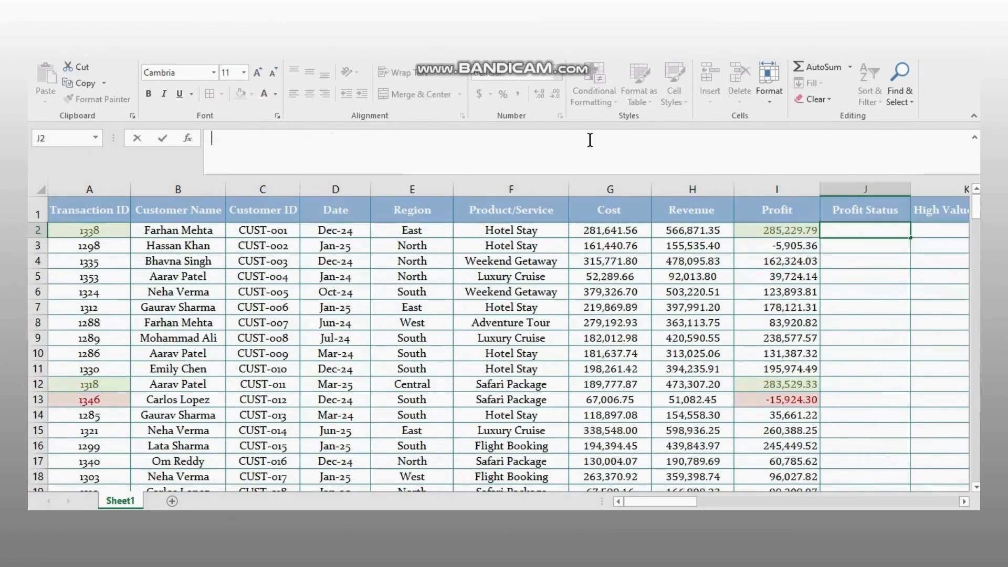
text(=if)
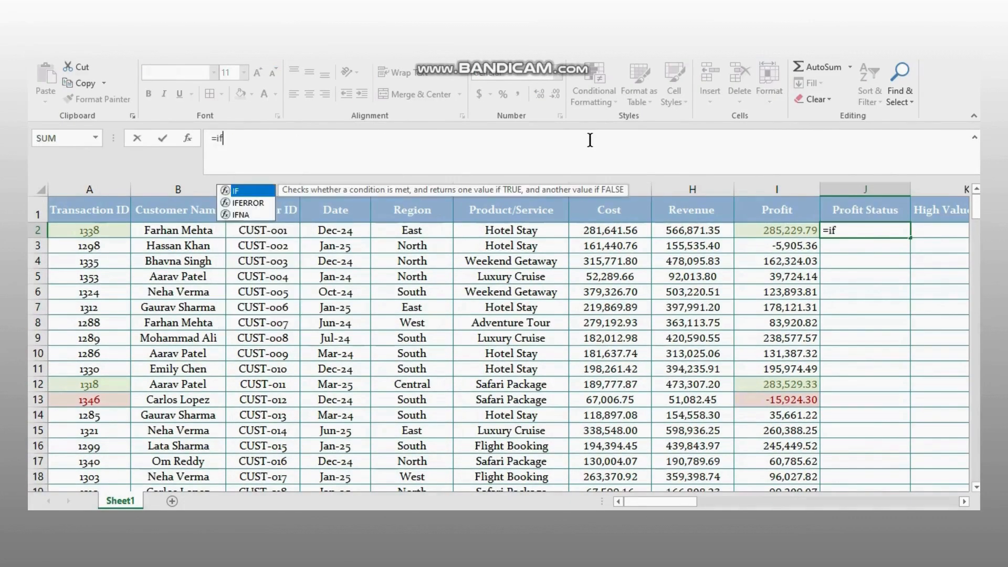
text((i)
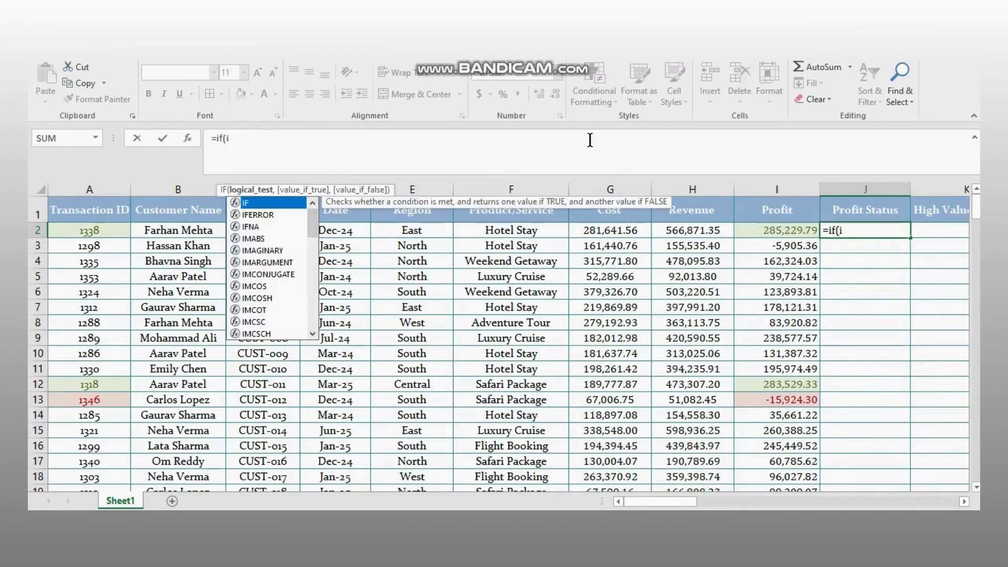
text(2)
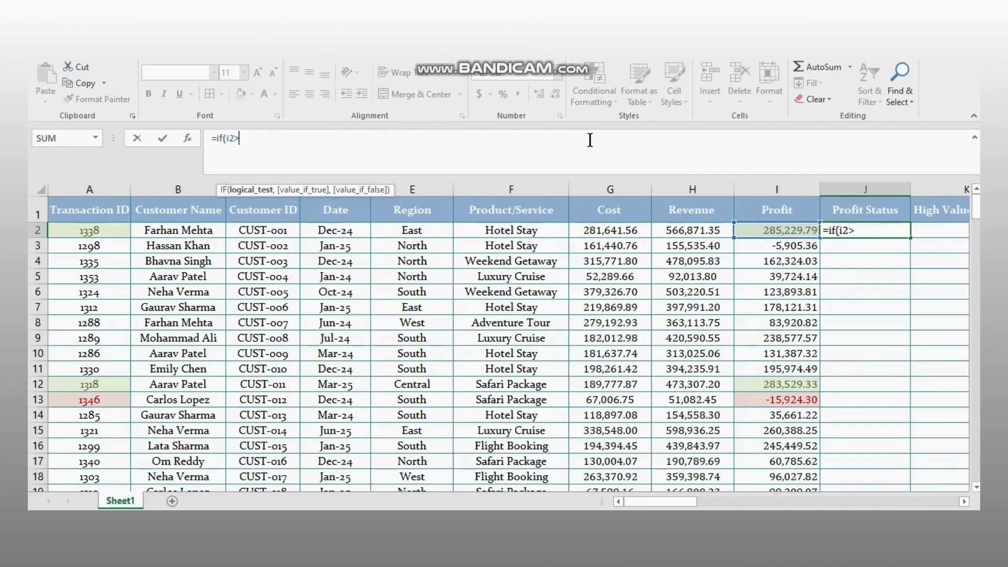
text(>150000)
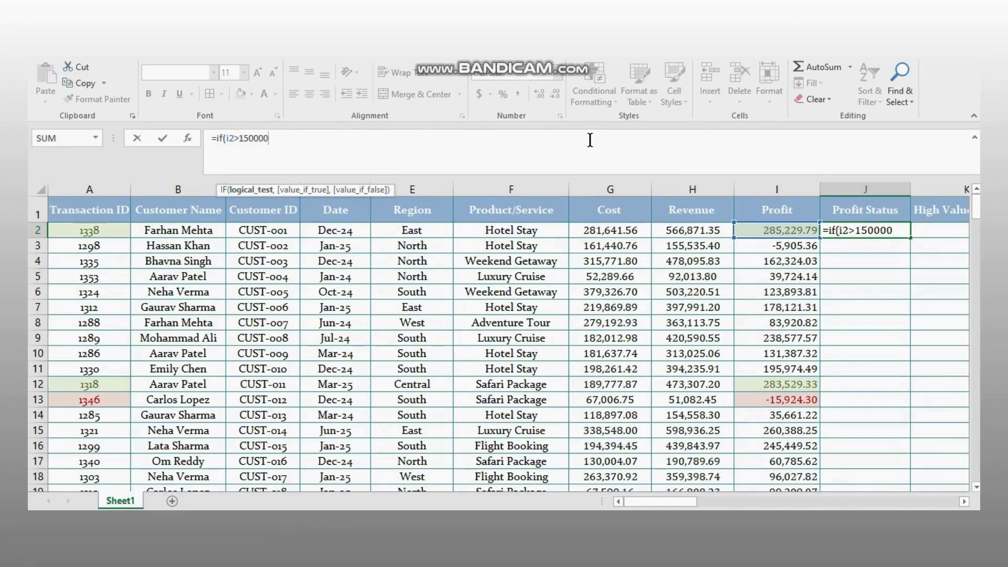
text(,)
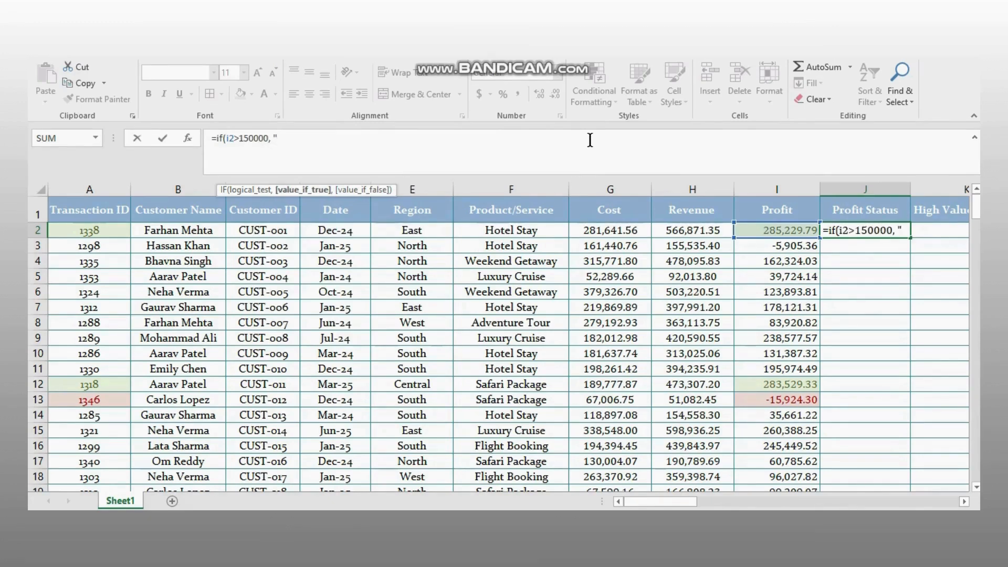
text( "High )
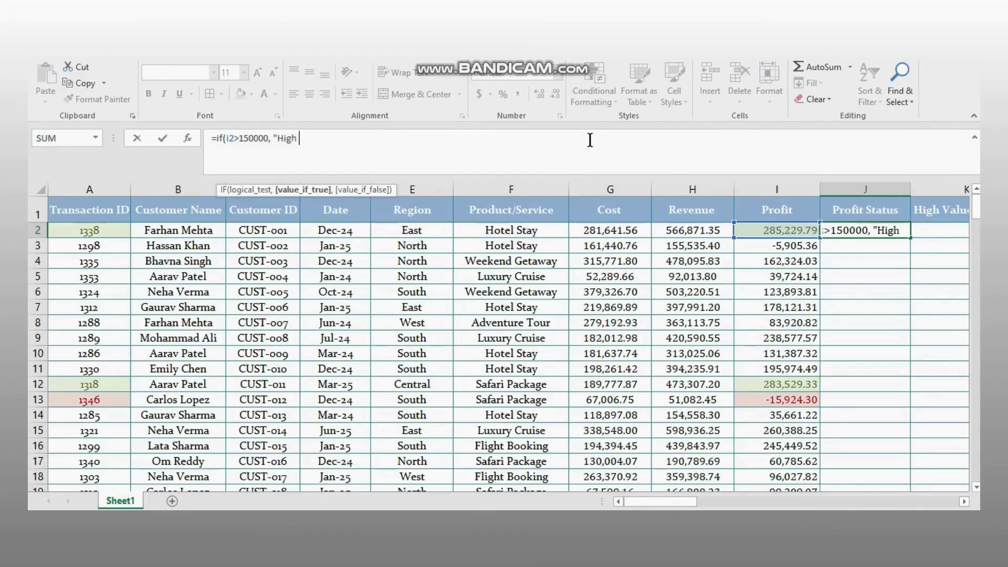
text(Valu)
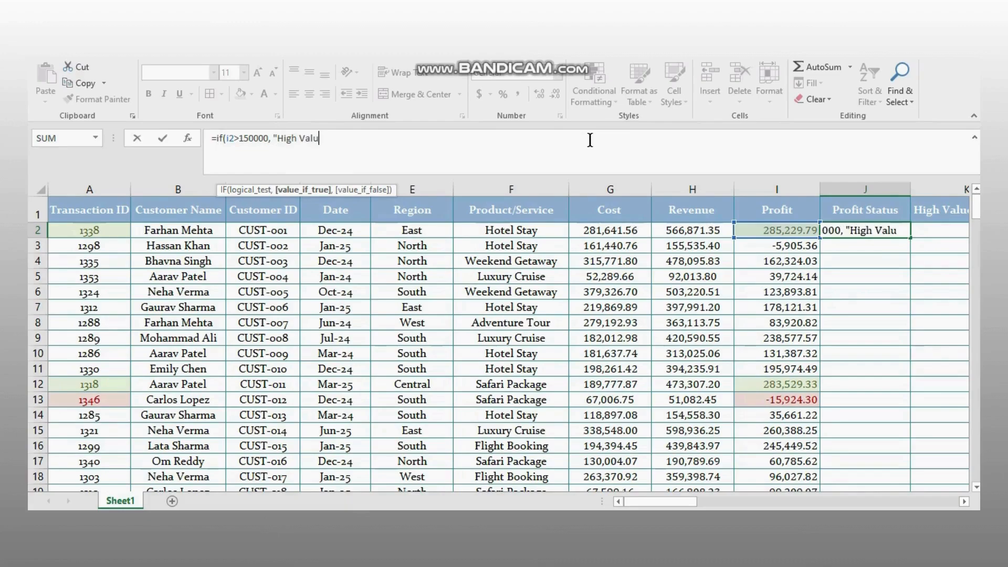
text(e", )
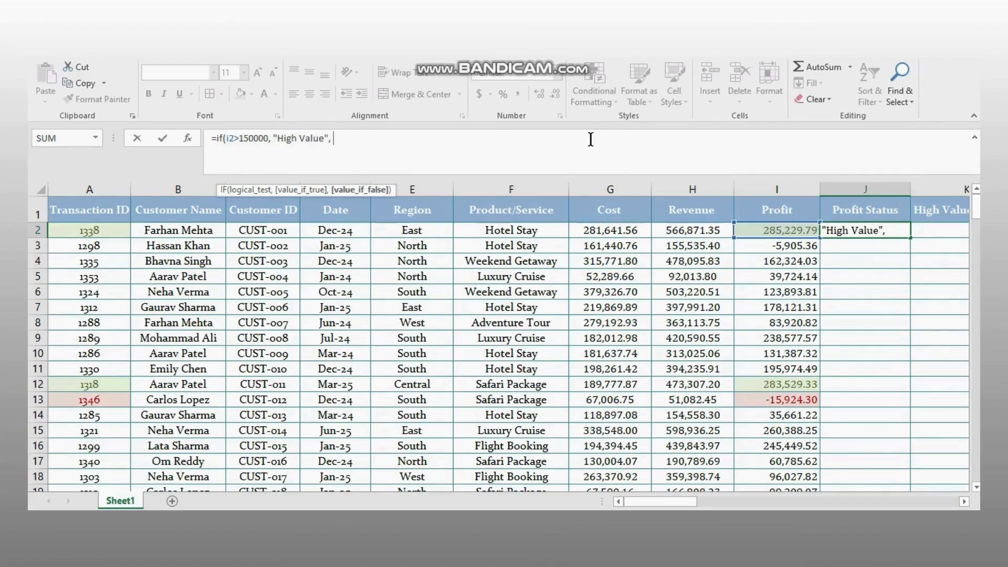
text("Low)
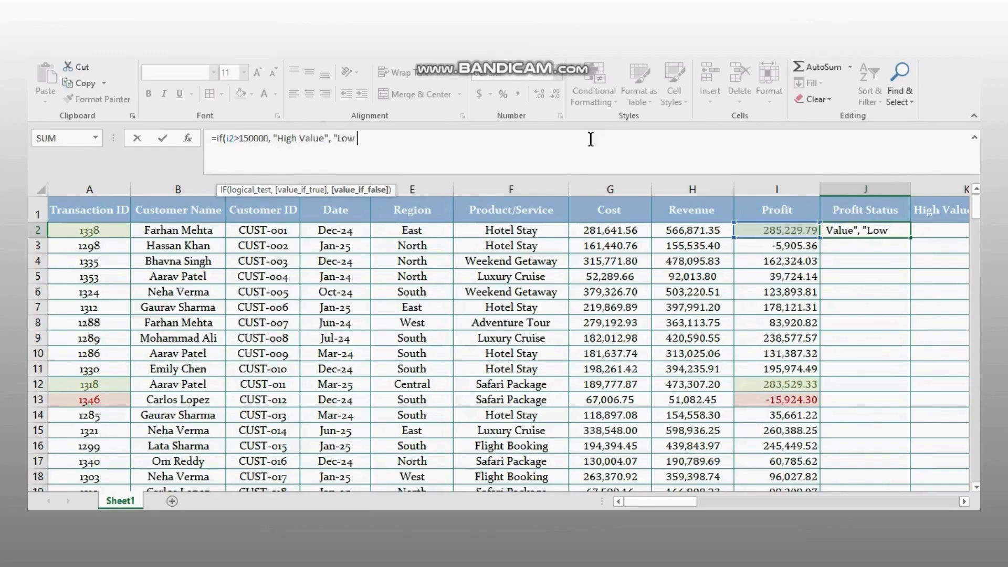
text( Value)
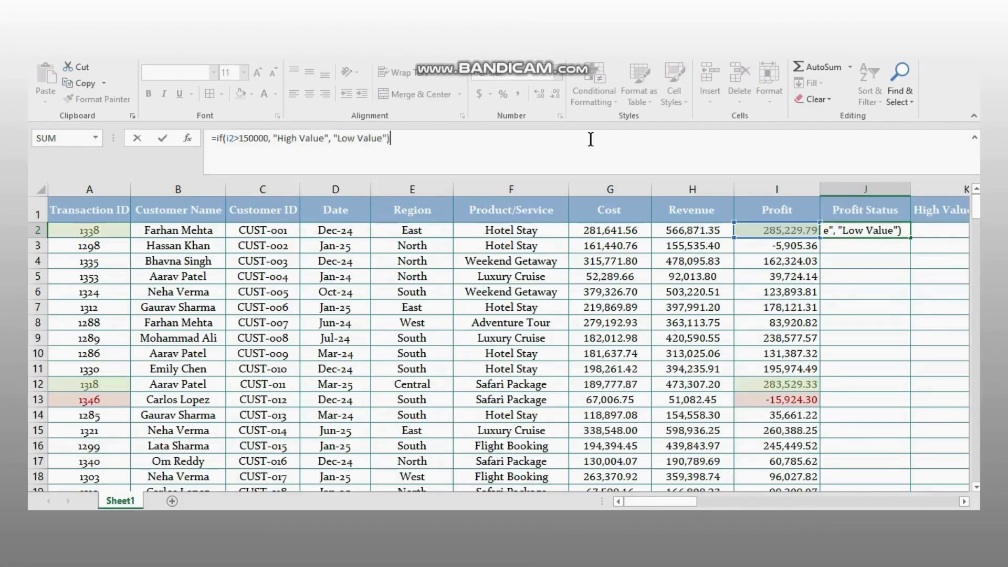
key(Return)
- Copy the Profit Status formula from J2 down to J71 and center the filled cells horizontally
click(858, 230)
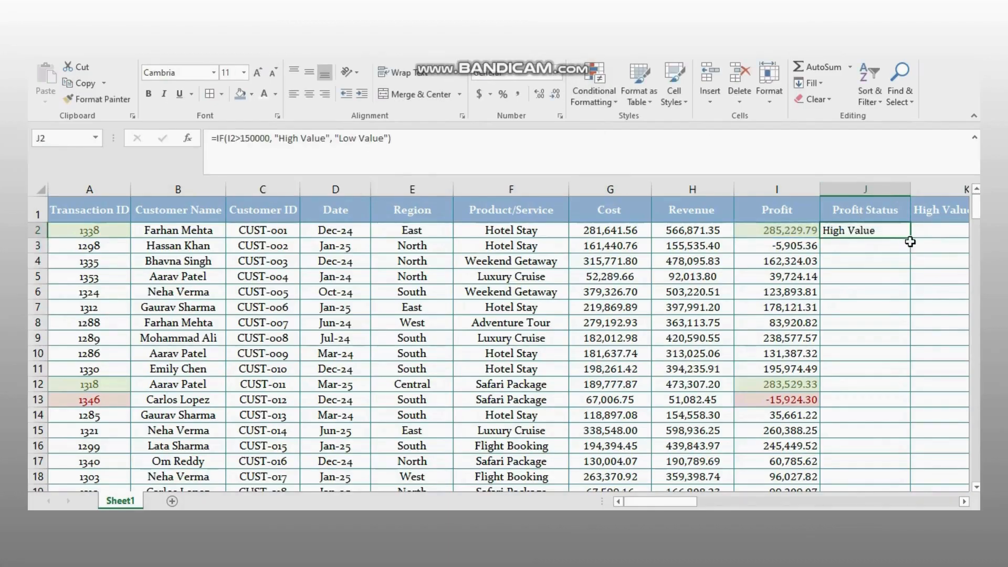
drag(912, 238, 898, 437)
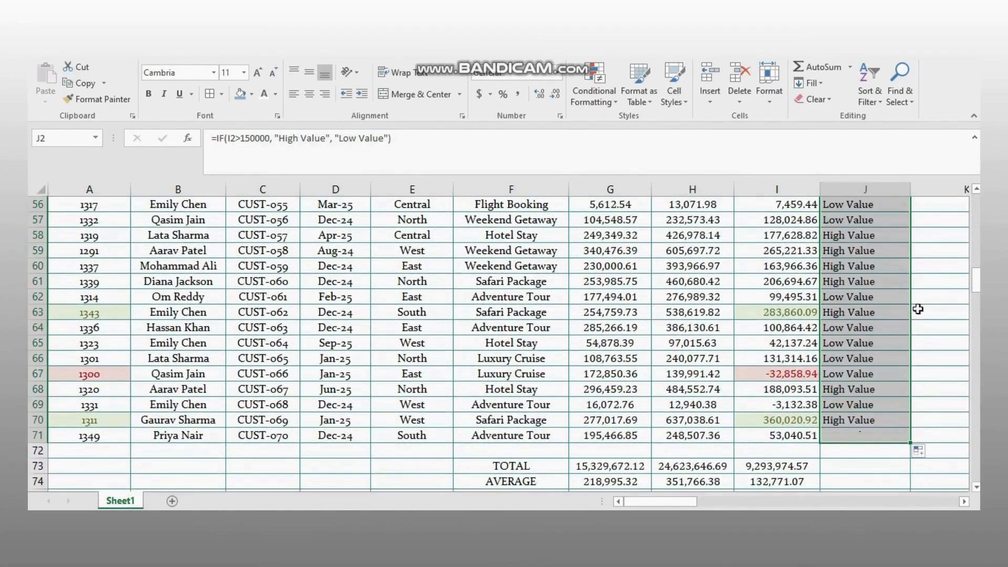
scroll(883, 331, up, 18)
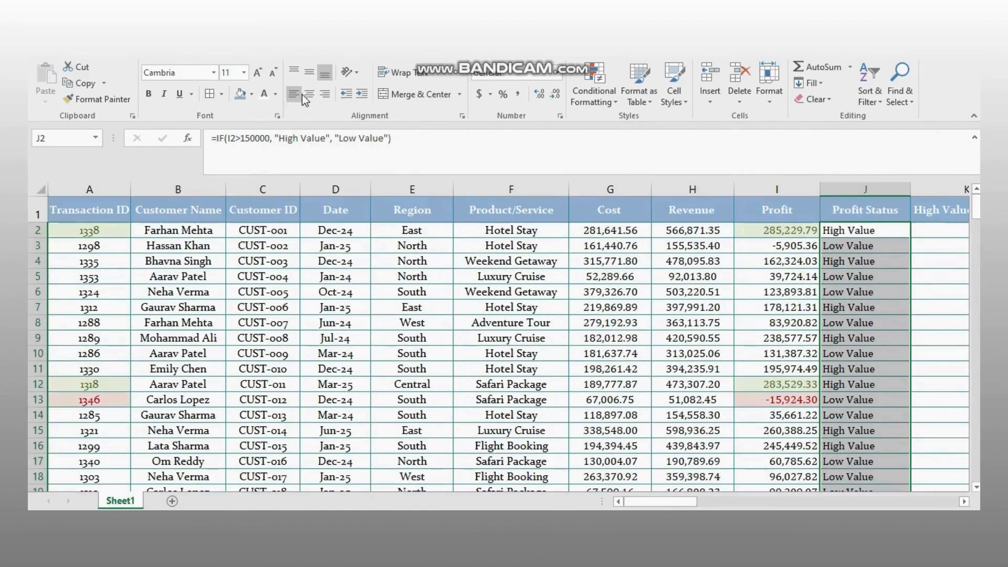
click(309, 94)
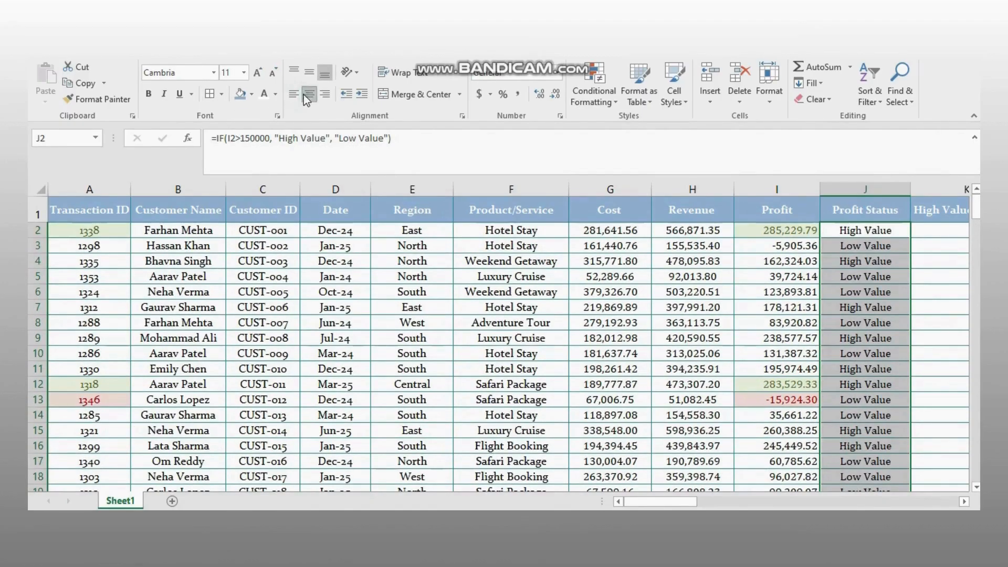
- Highlight Profit Status cells in column J containing the text "high" with a custom light green fill using conditional formatting
click(887, 259)
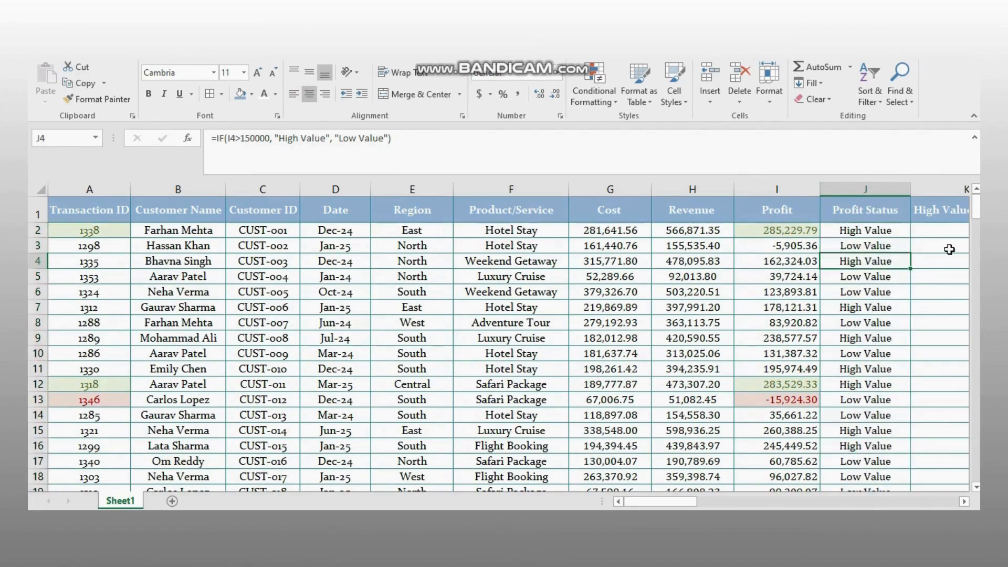
click(865, 189)
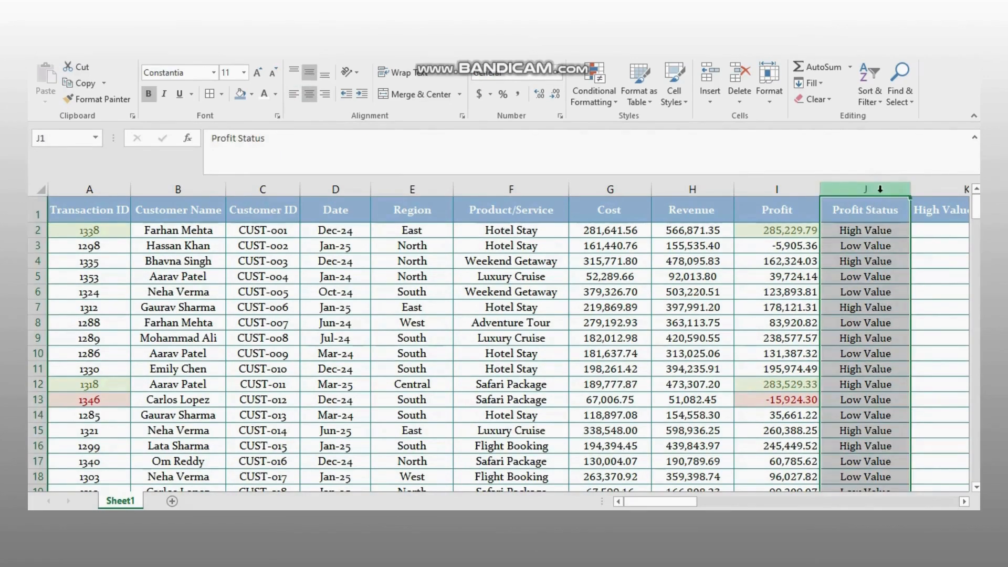
click(599, 89)
mouse_move(637, 128)
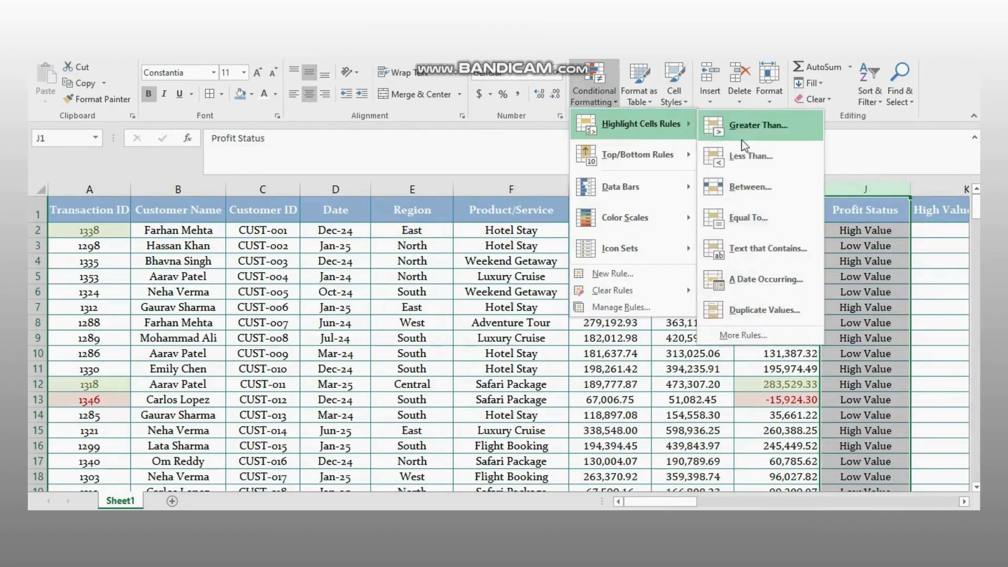
click(767, 257)
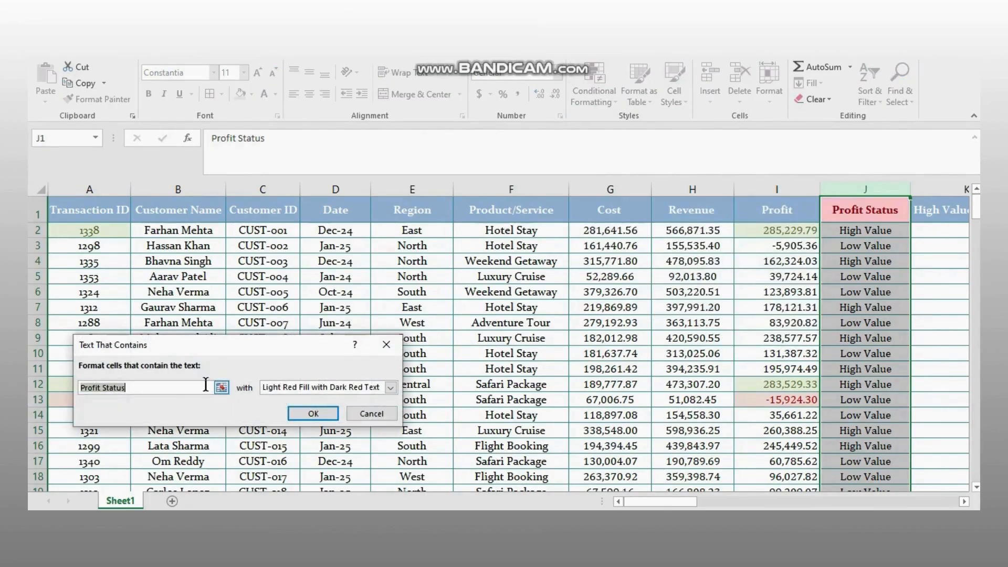
drag(181, 387, 66, 386)
text(high)
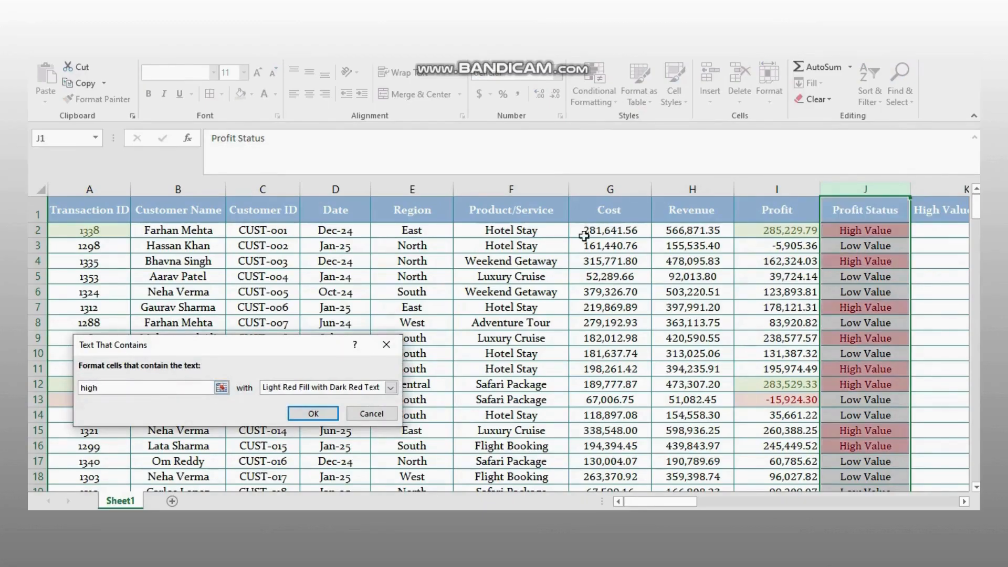
click(391, 388)
click(322, 455)
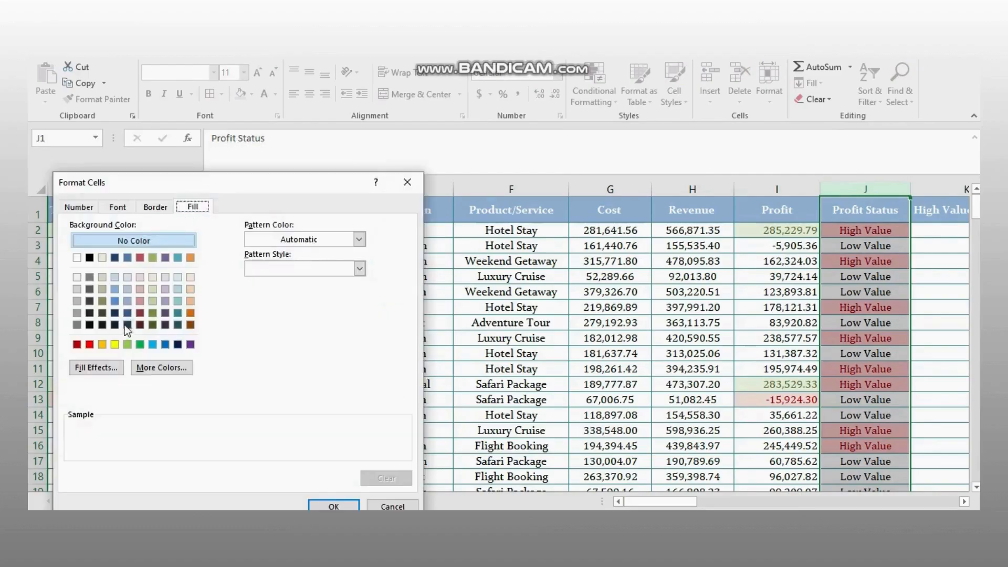
click(152, 278)
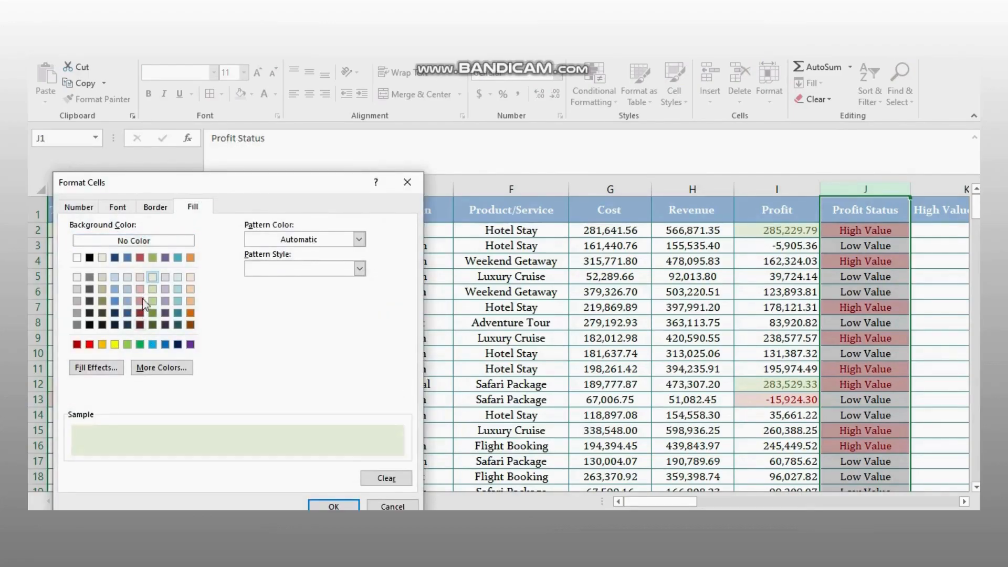
click(332, 505)
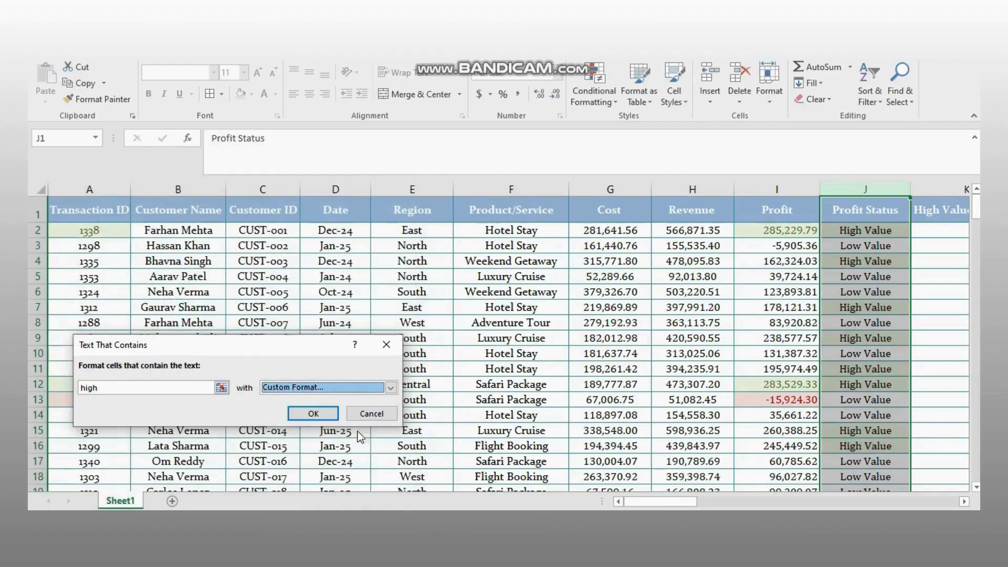
click(316, 414)
click(941, 245)
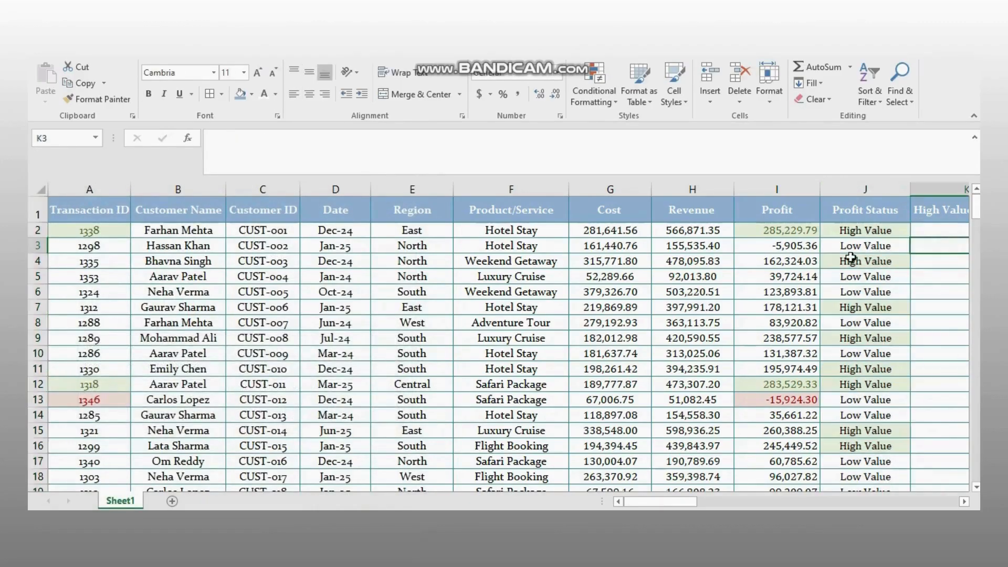
- Highlight Profit Status cells in column J containing the text "low" with a custom light red fill using conditional formatting
click(876, 187)
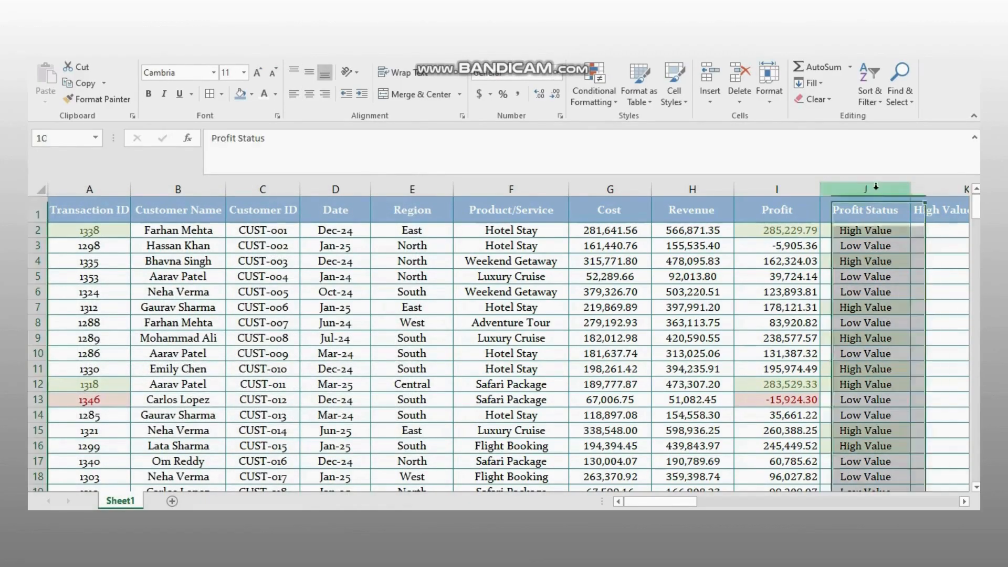
click(594, 96)
mouse_move(648, 134)
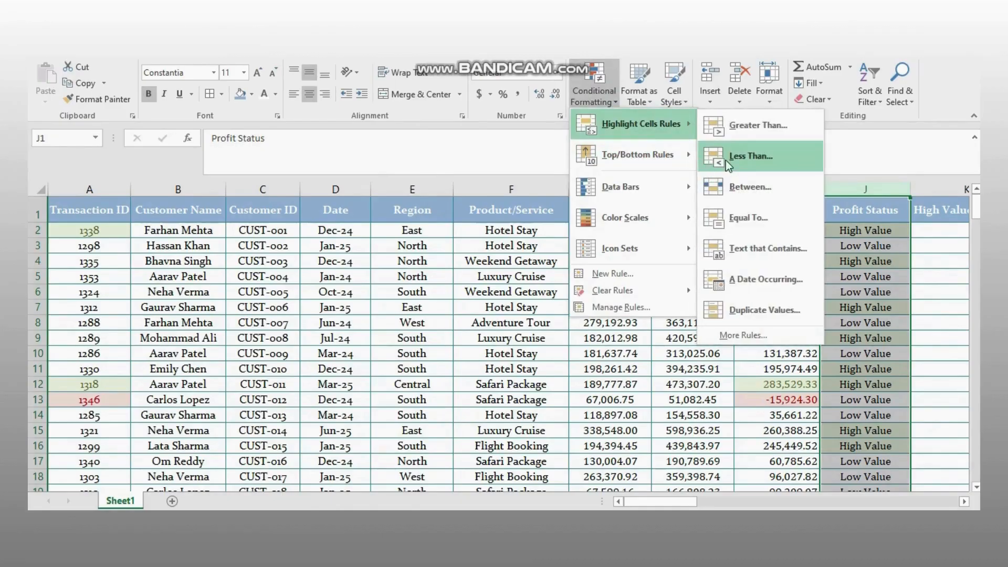
click(740, 247)
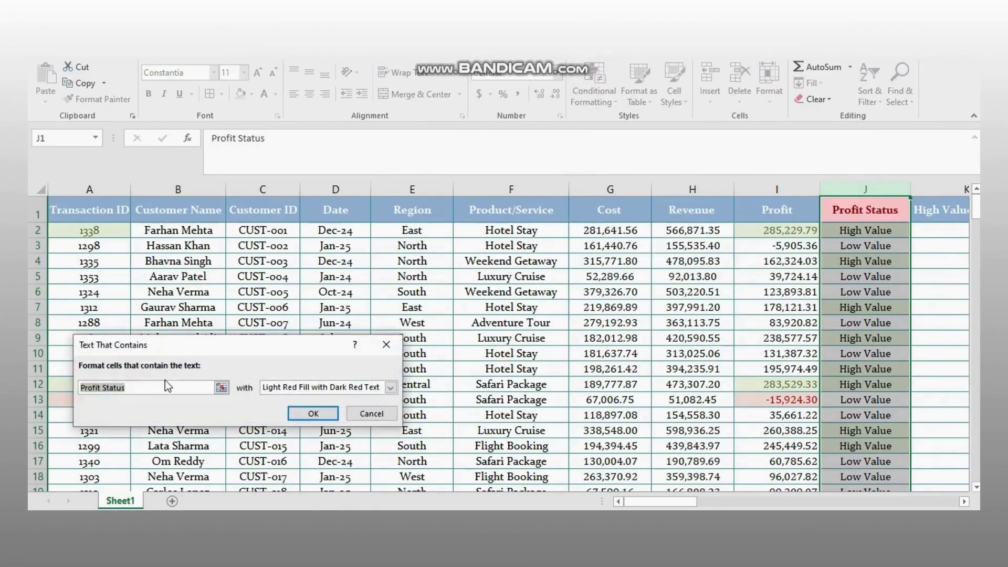
text(lo)
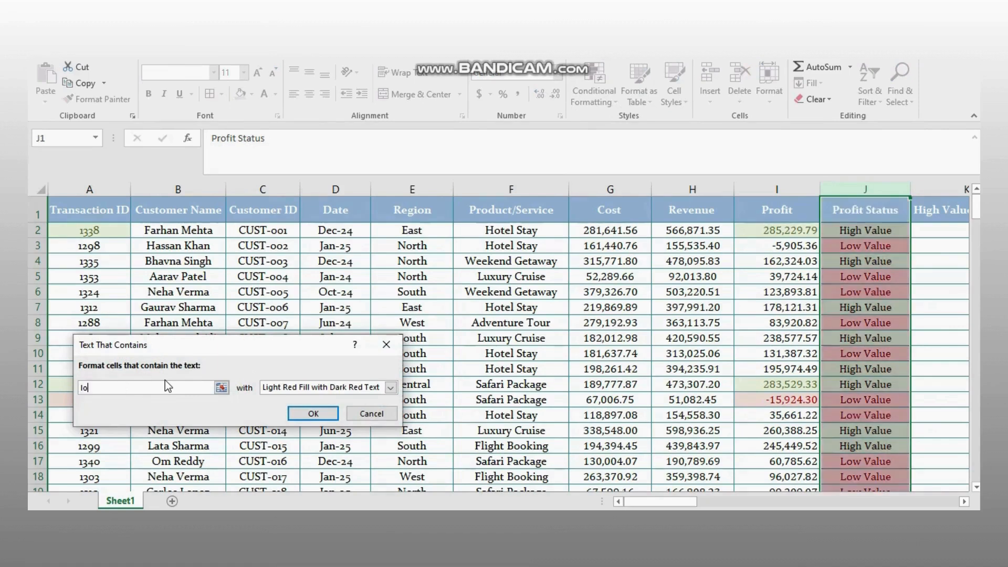
text(w)
click(389, 388)
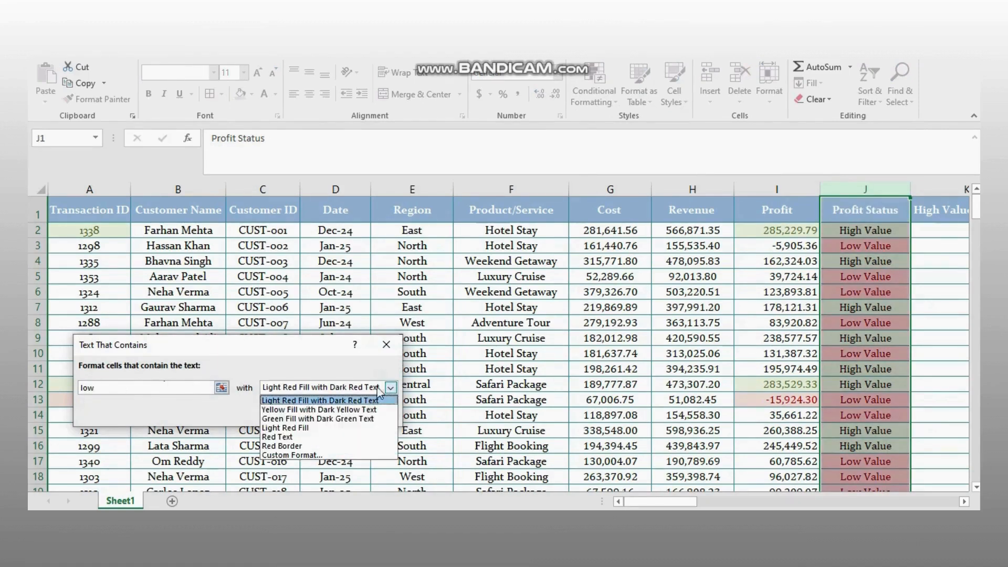
click(291, 453)
click(141, 278)
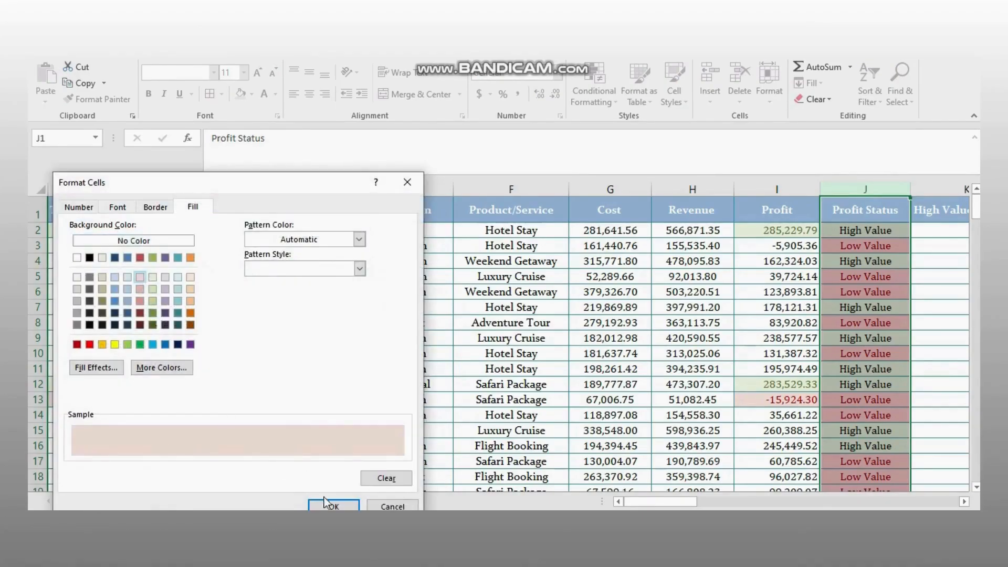
click(332, 506)
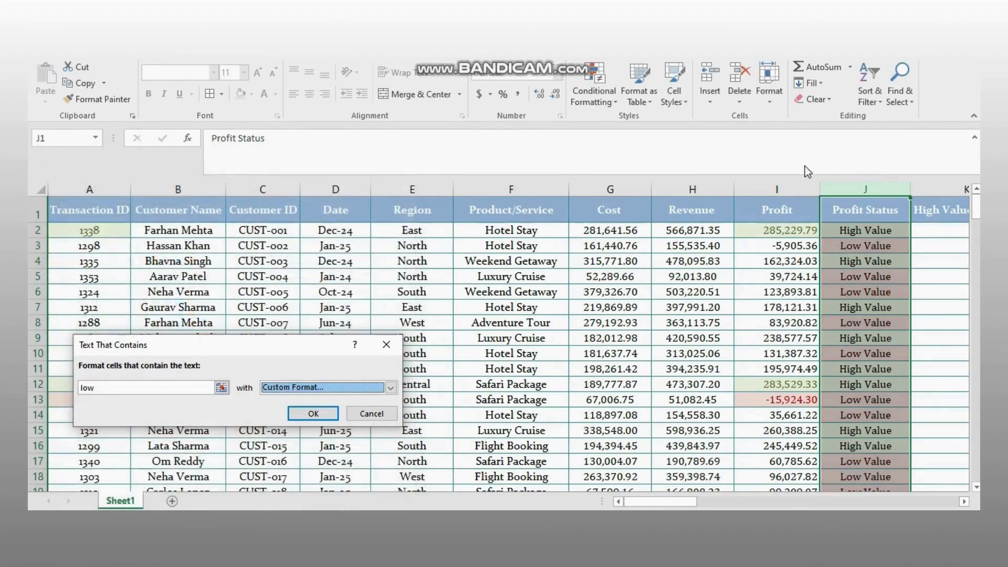
click(318, 414)
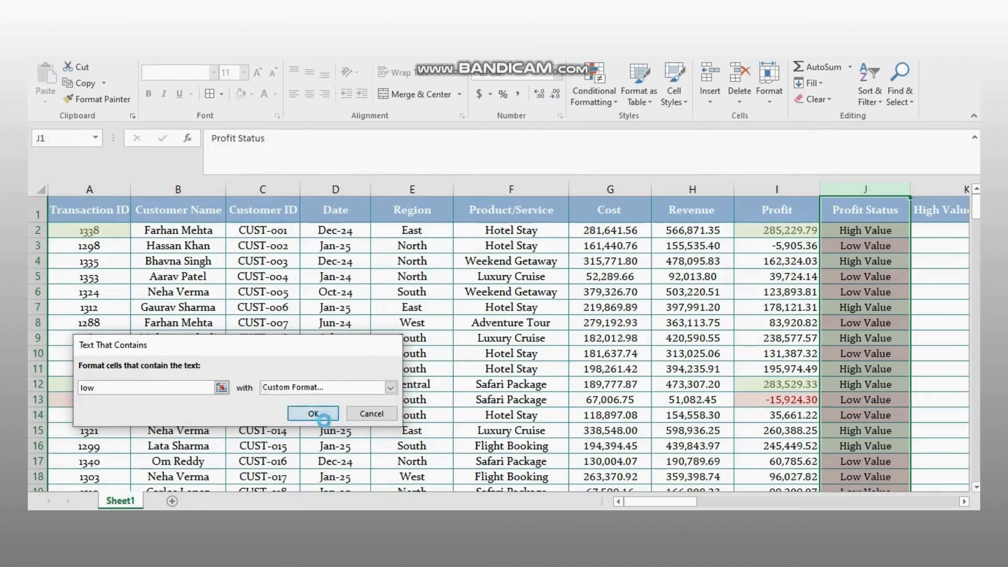
scroll(849, 278, down, 6)
scroll(893, 277, up, 6)
- Test the first transaction for High Value Booking in K2 with =AND(H2>300000, I2>150000)
click(941, 273)
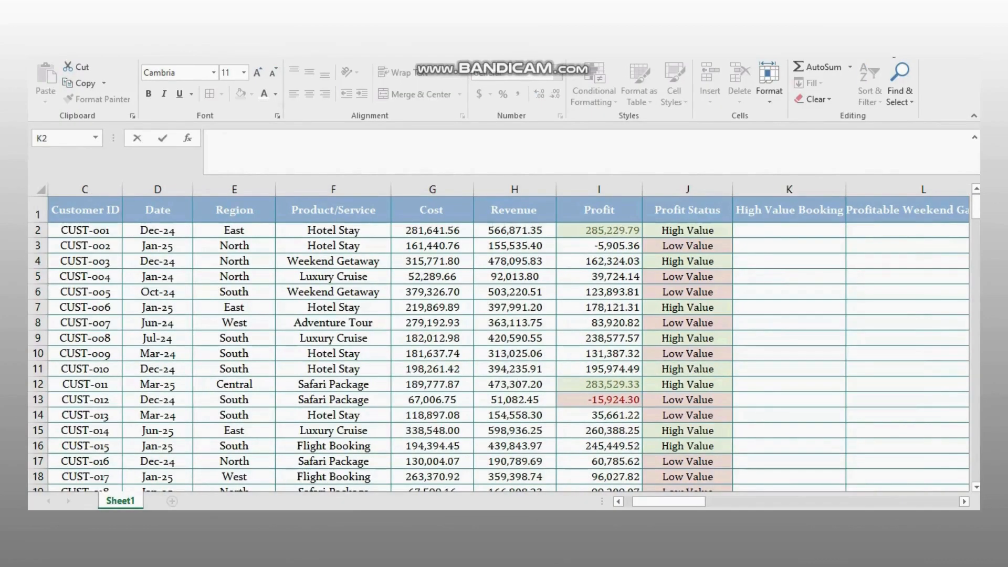
click(765, 229)
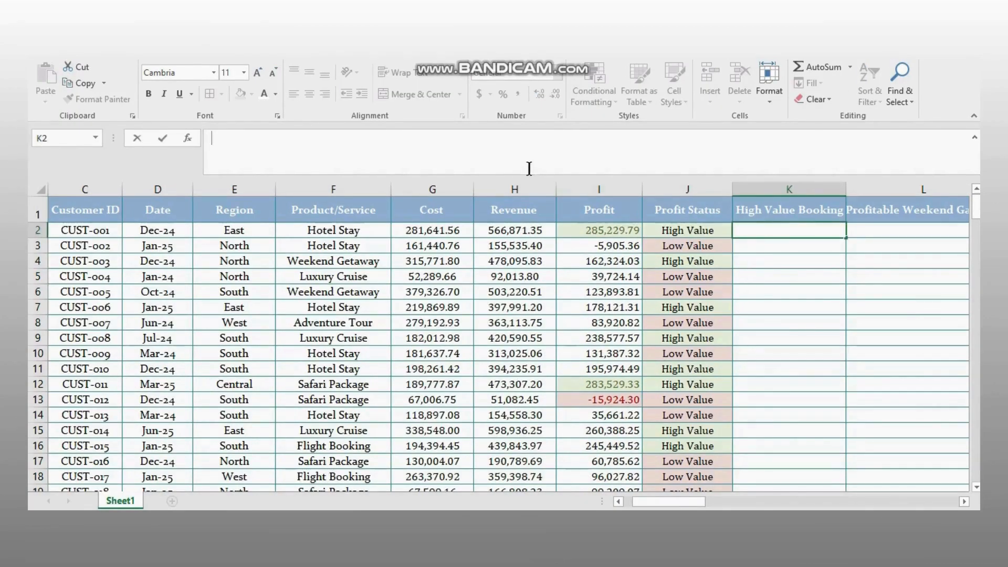
click(502, 144)
text(=and)
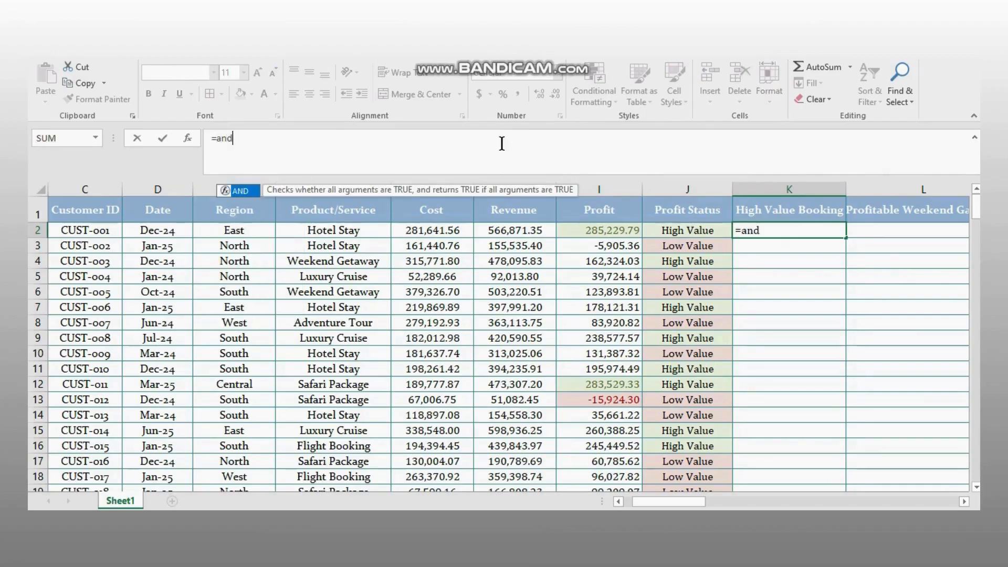
text(()
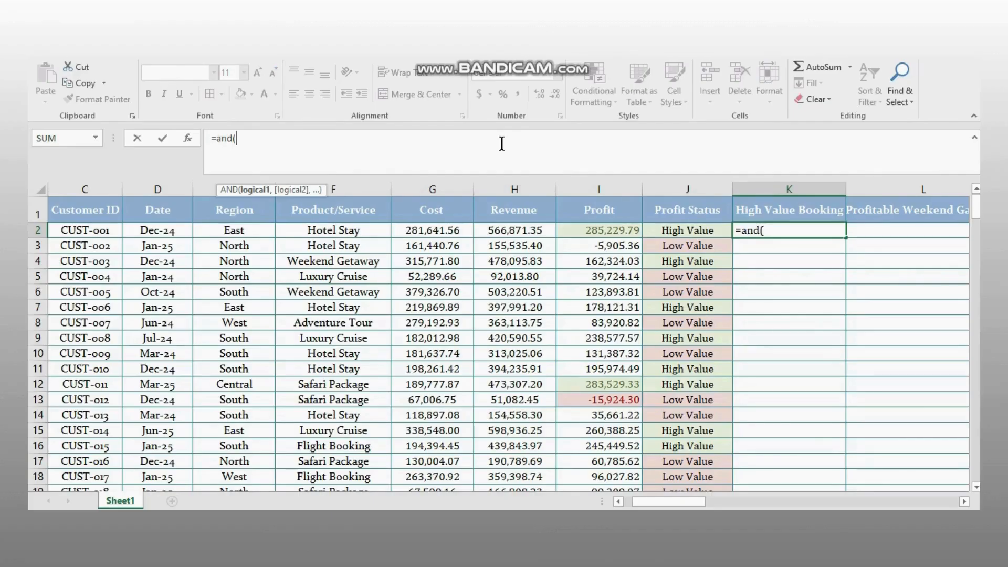
text(h)
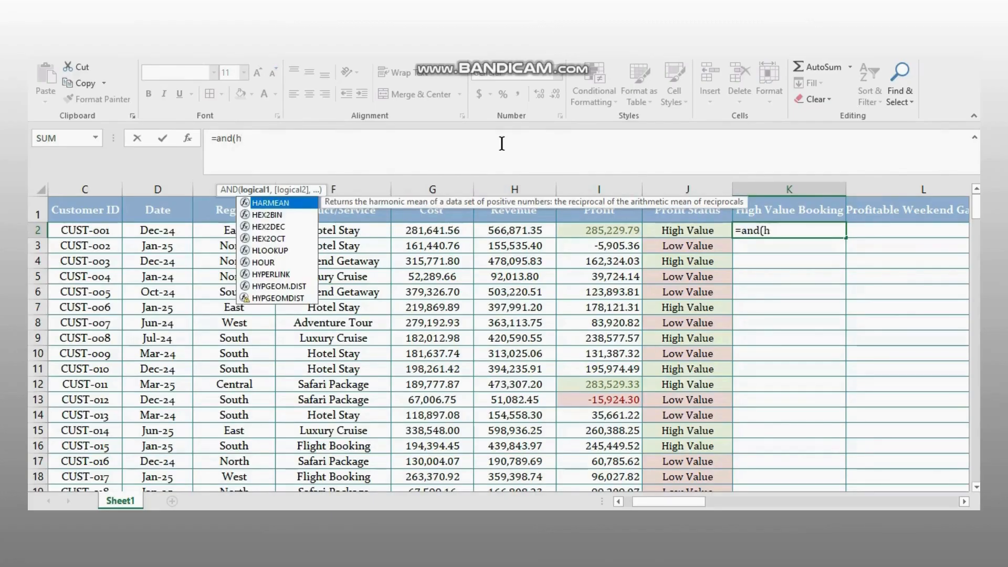
text(2)
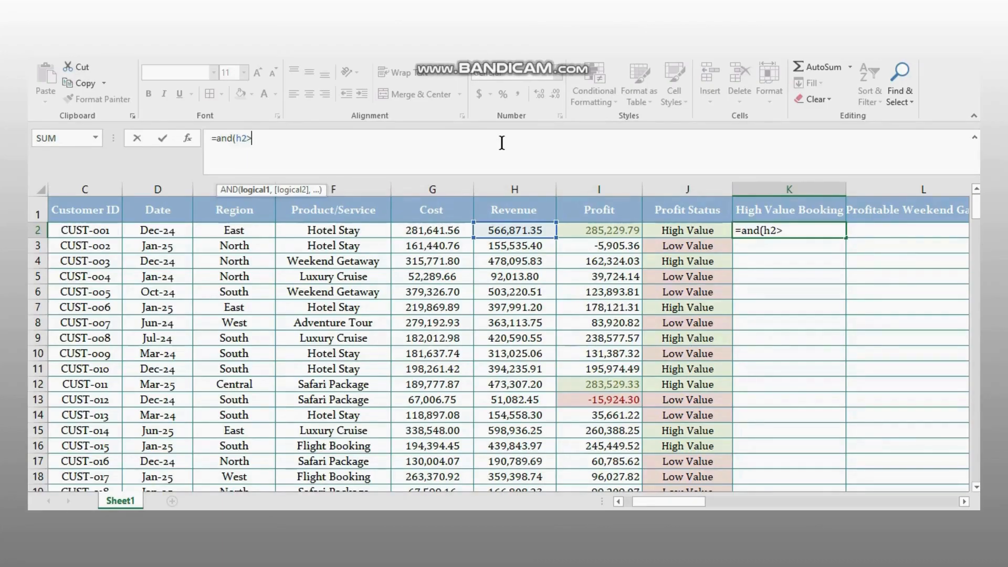
text(>300000)
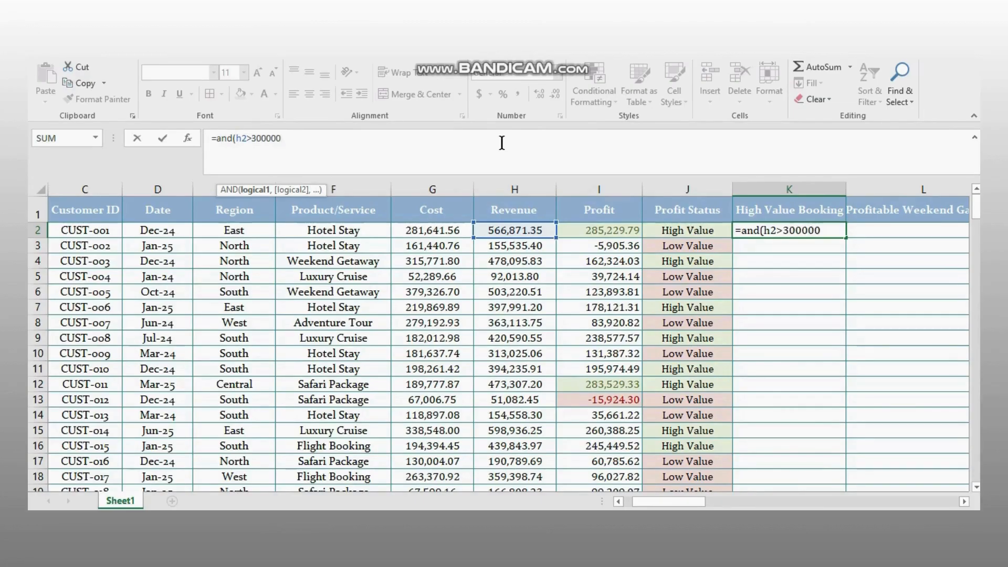
text(, i)
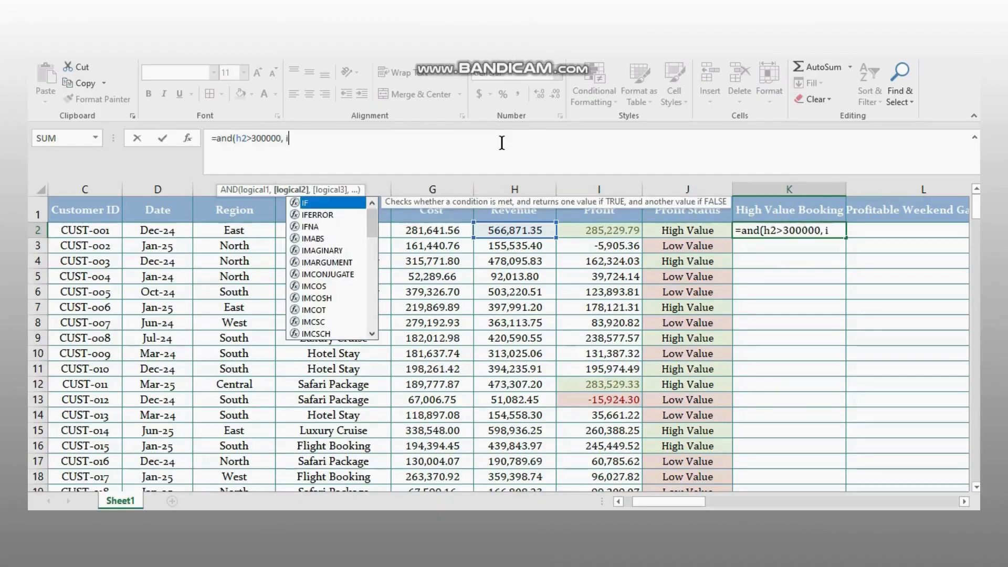
text(2)
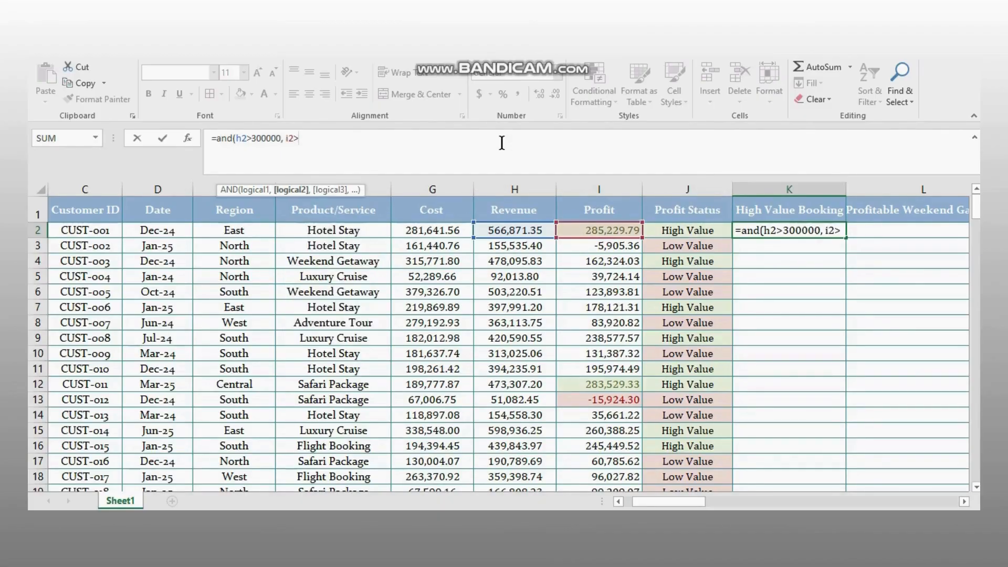
text(>15)
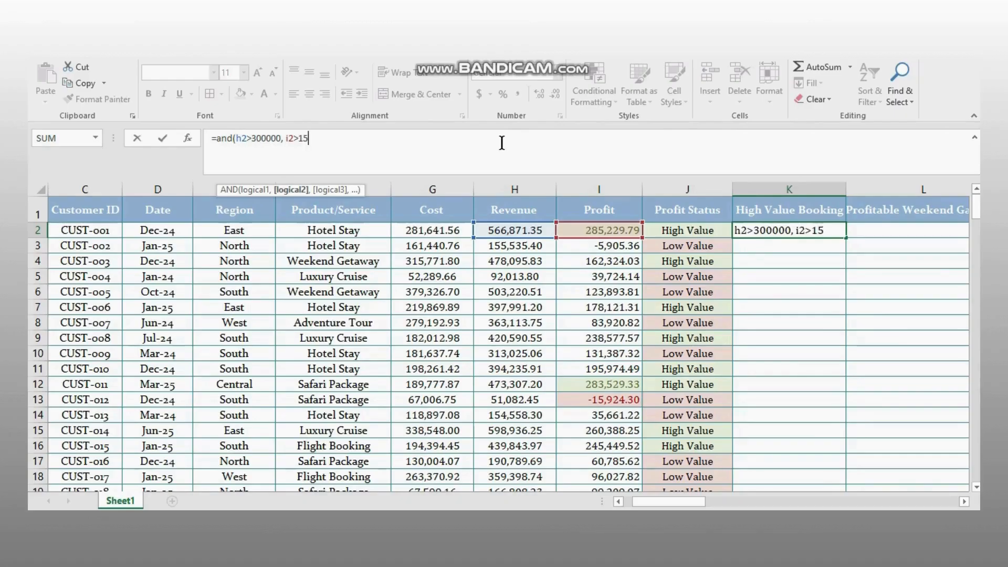
text(0000)
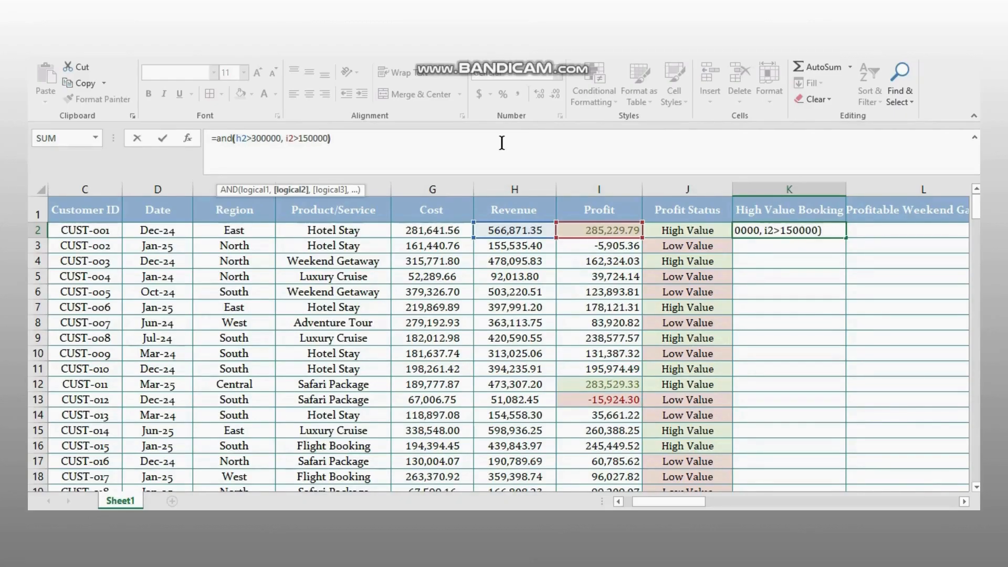
text())
key(Return)
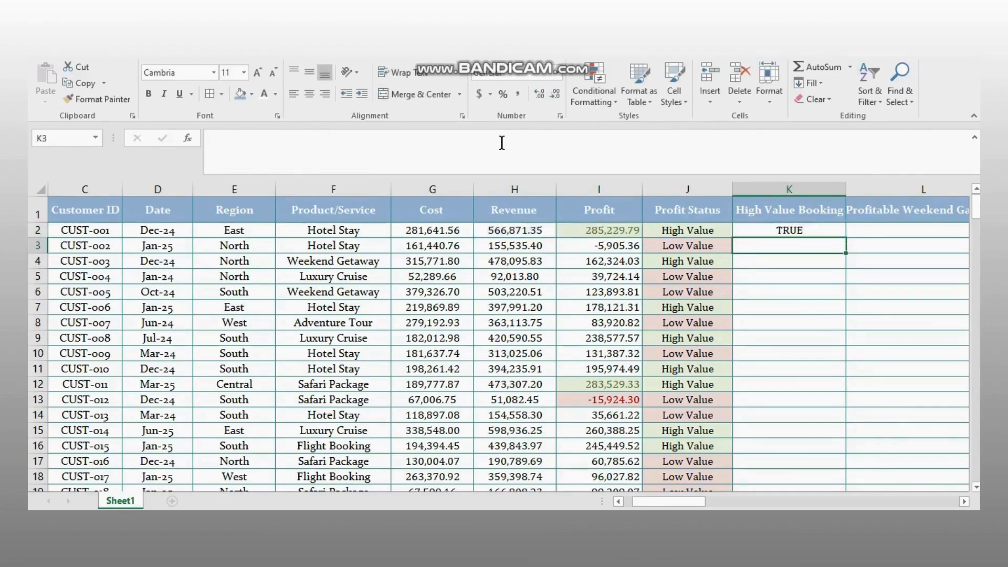
- Copy the High Value Booking formula from K2 down to K71
click(811, 223)
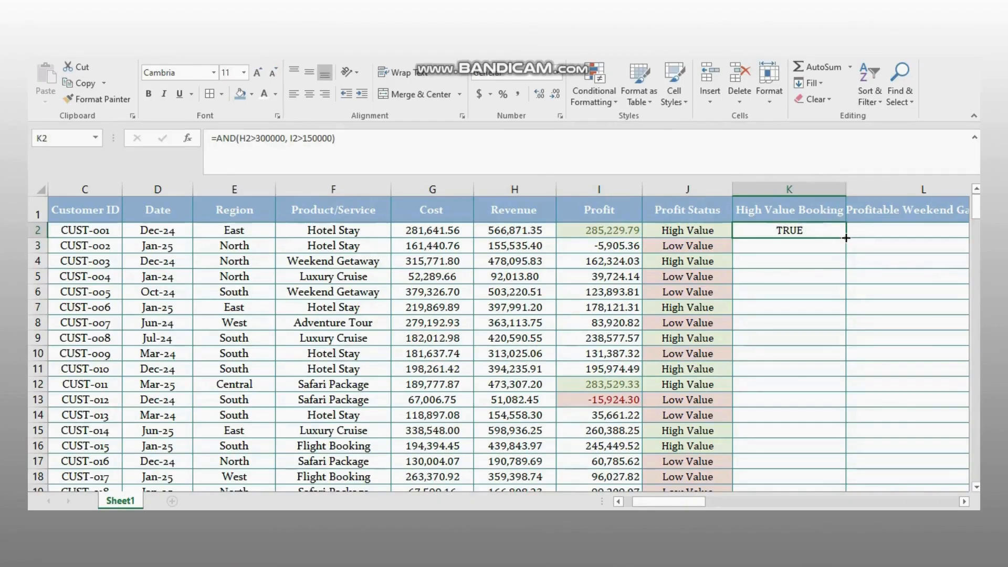
drag(845, 238, 829, 468)
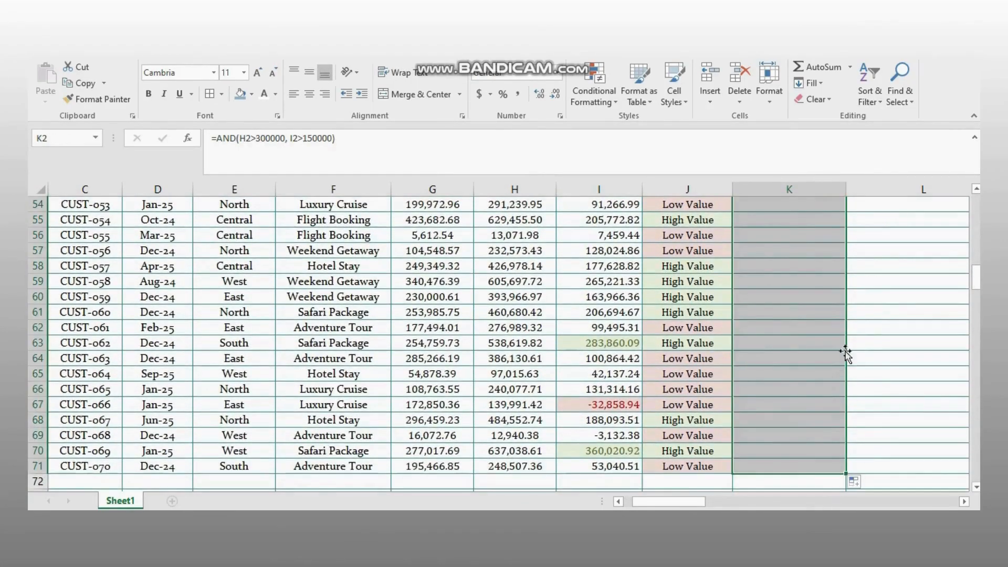
scroll(827, 308, up, 18)
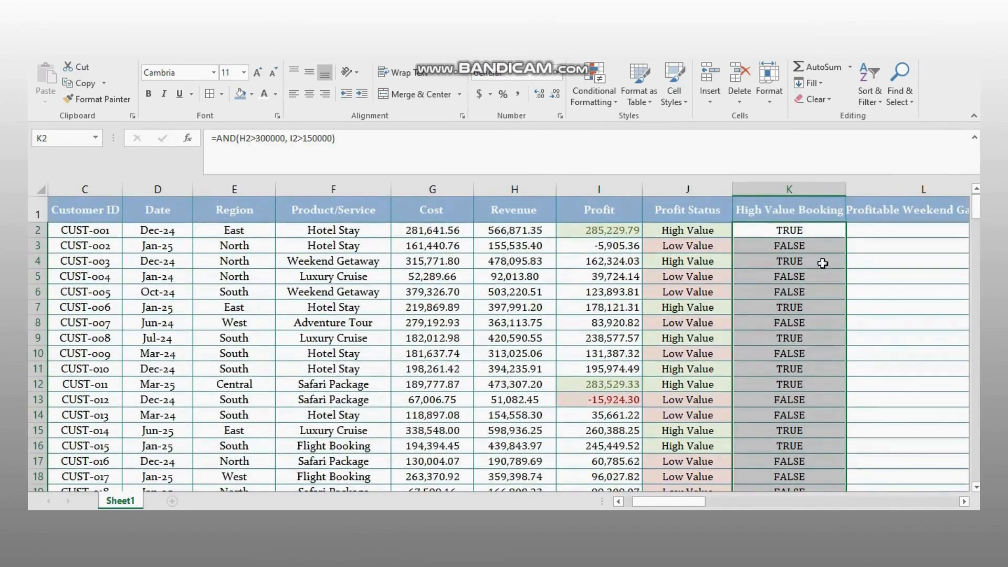
- Color High Value Booking cells in column K containing the text "false" with a custom dark red font using conditional formatting
click(813, 186)
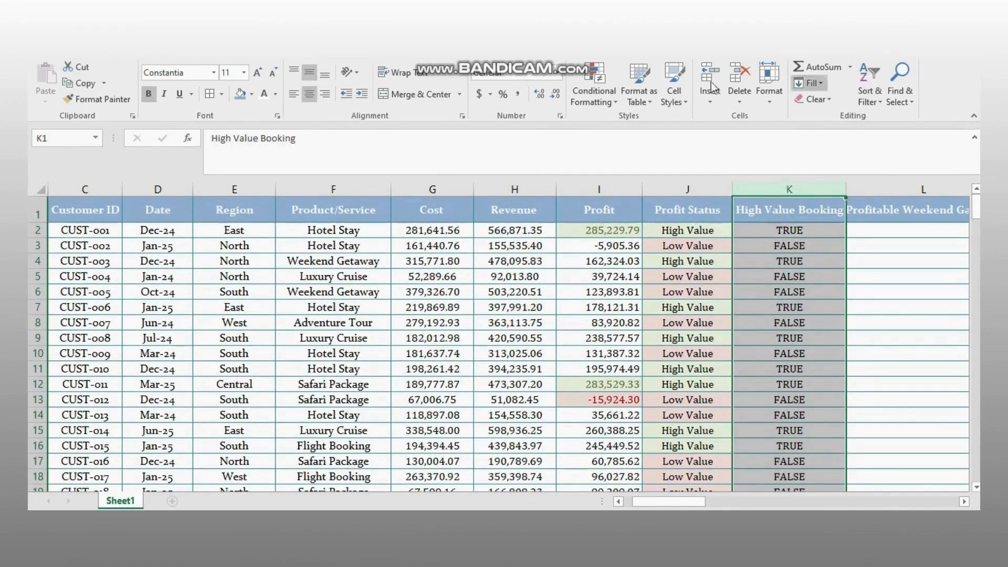
click(602, 101)
mouse_move(680, 122)
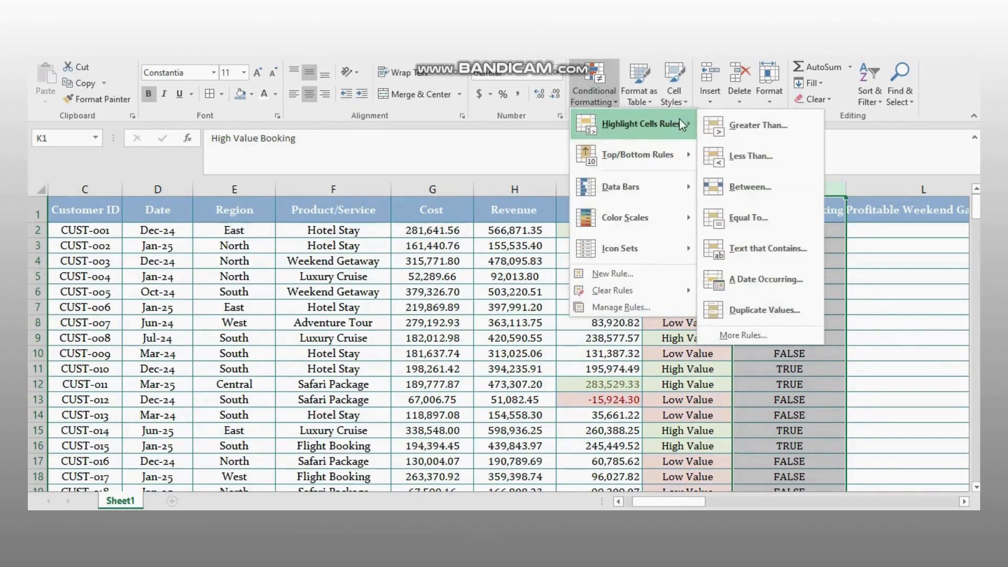
click(736, 250)
text(fqals)
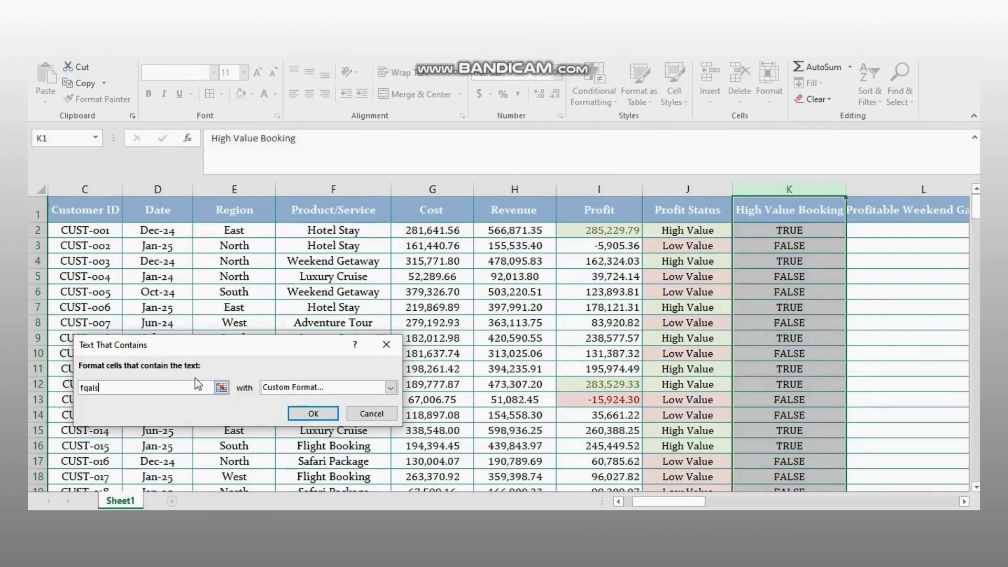
key(BackSpace)
key(BackSpace)
key(BackSpace)
key(BackSpace)
text(alse)
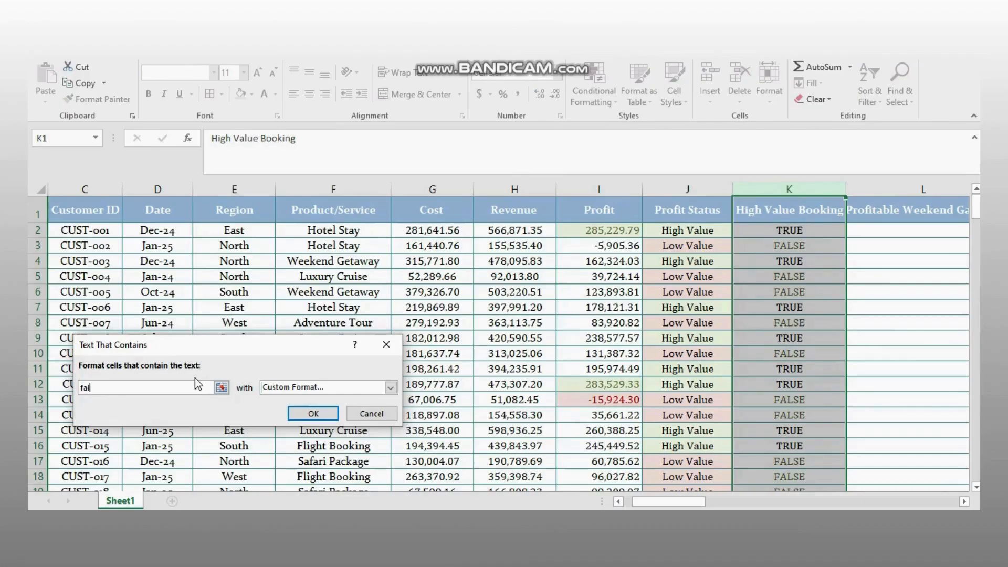
click(390, 388)
click(280, 458)
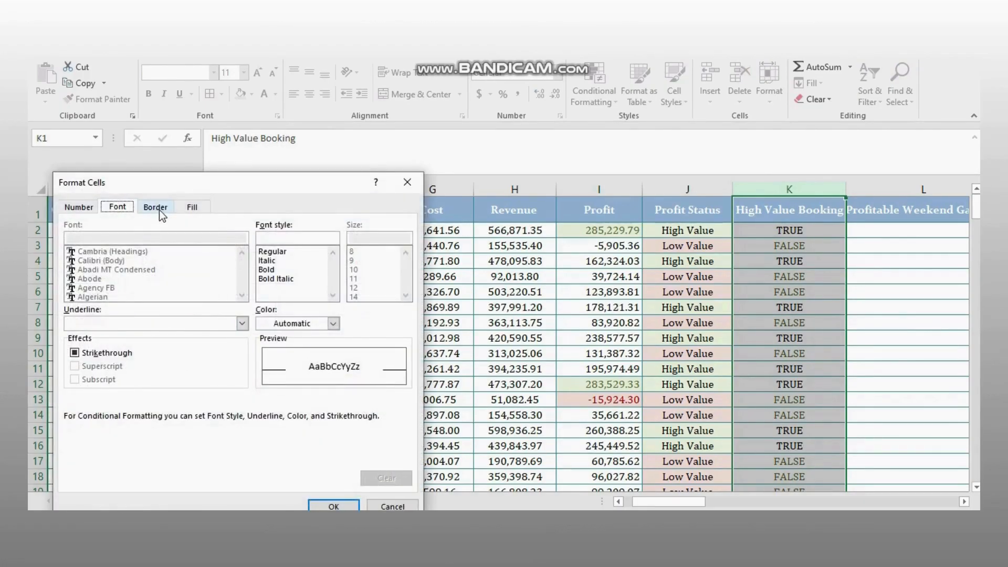
click(333, 323)
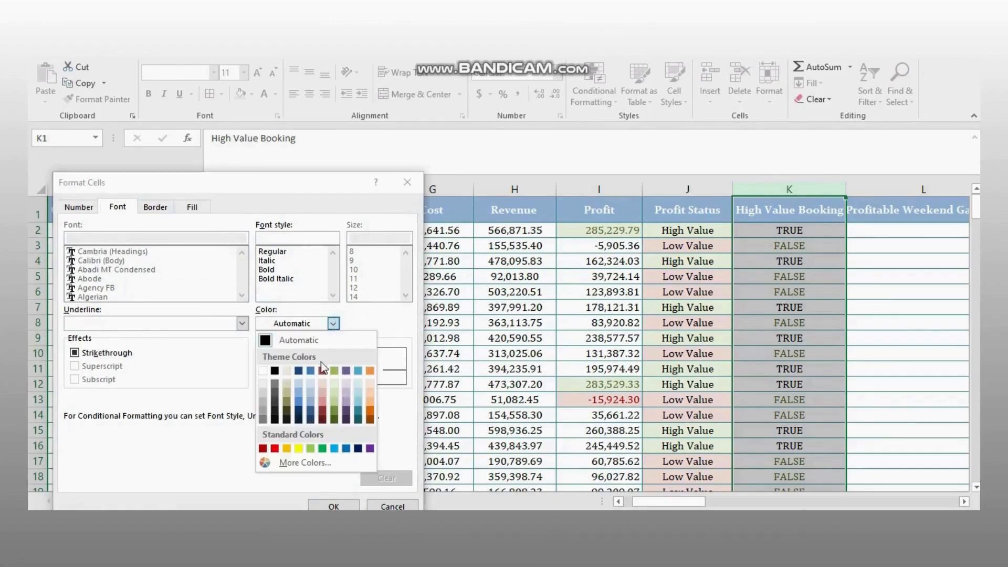
click(265, 447)
click(334, 506)
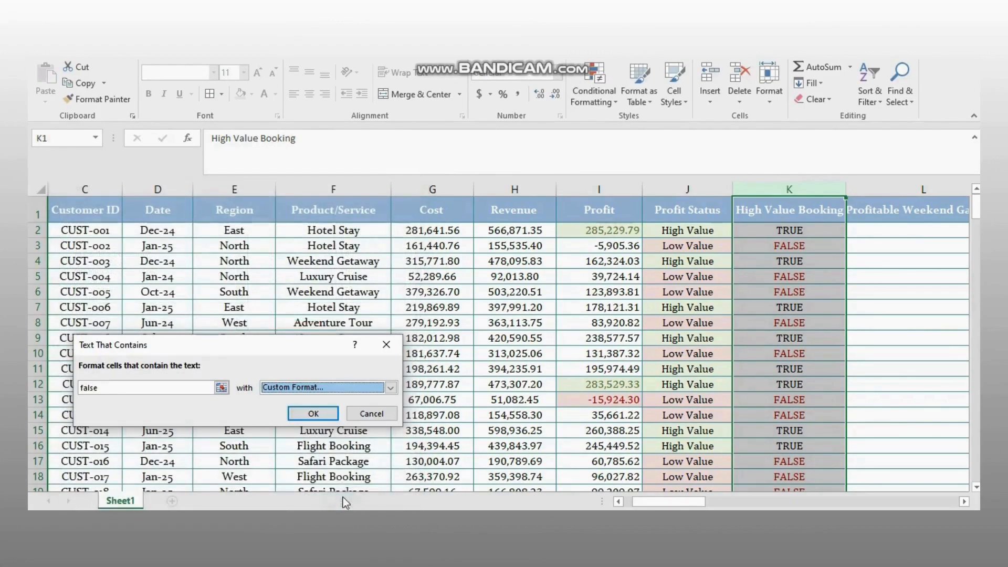
click(314, 415)
click(922, 324)
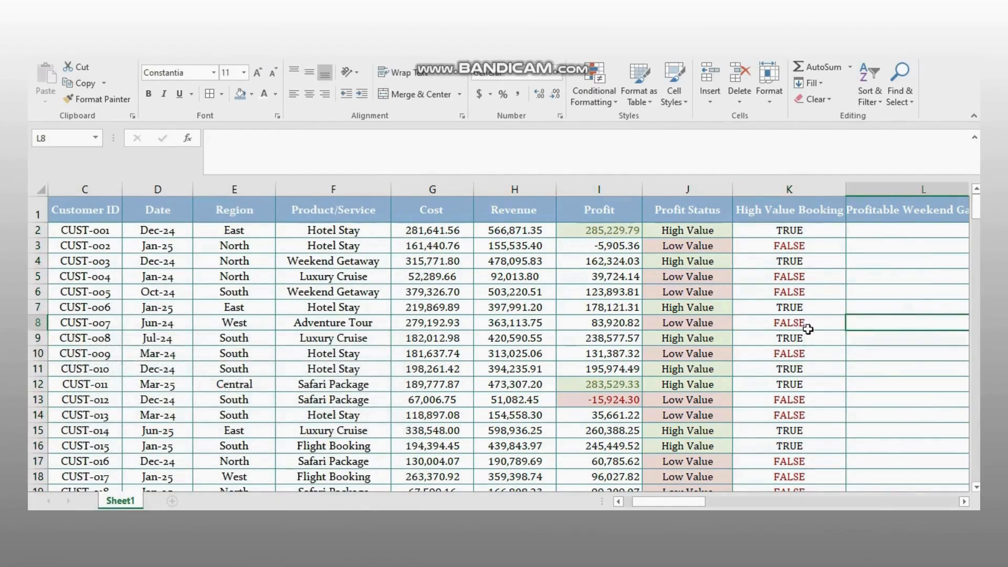
click(796, 338)
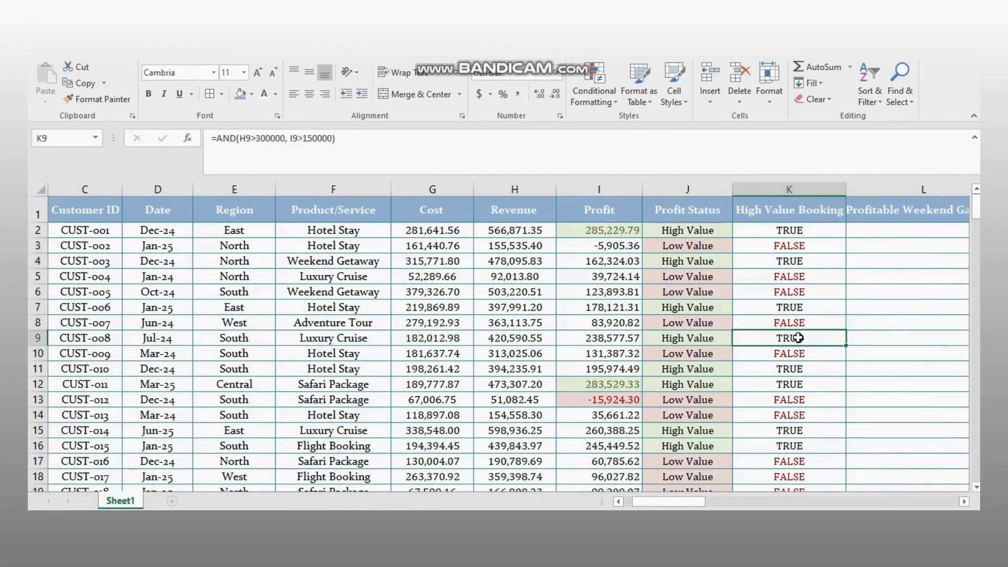
- Color High Value Booking cells in column K containing the text "true" with a custom green font using conditional formatting
click(804, 210)
click(801, 189)
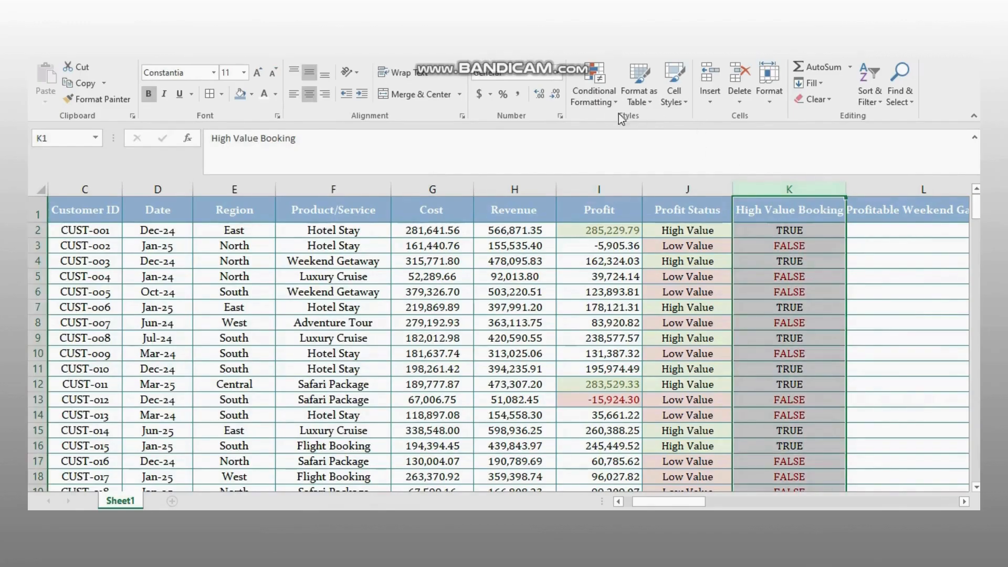
click(610, 99)
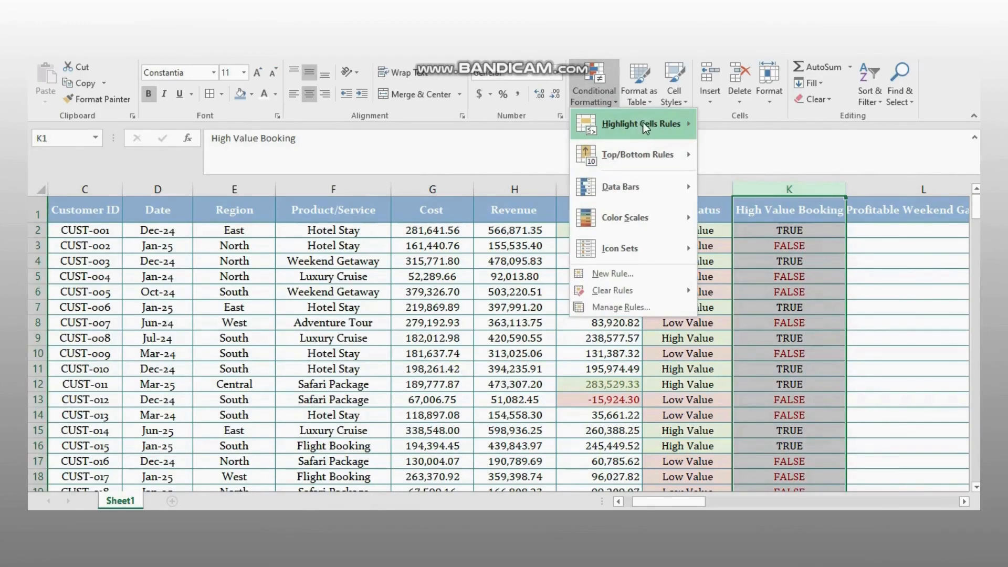
mouse_move(644, 122)
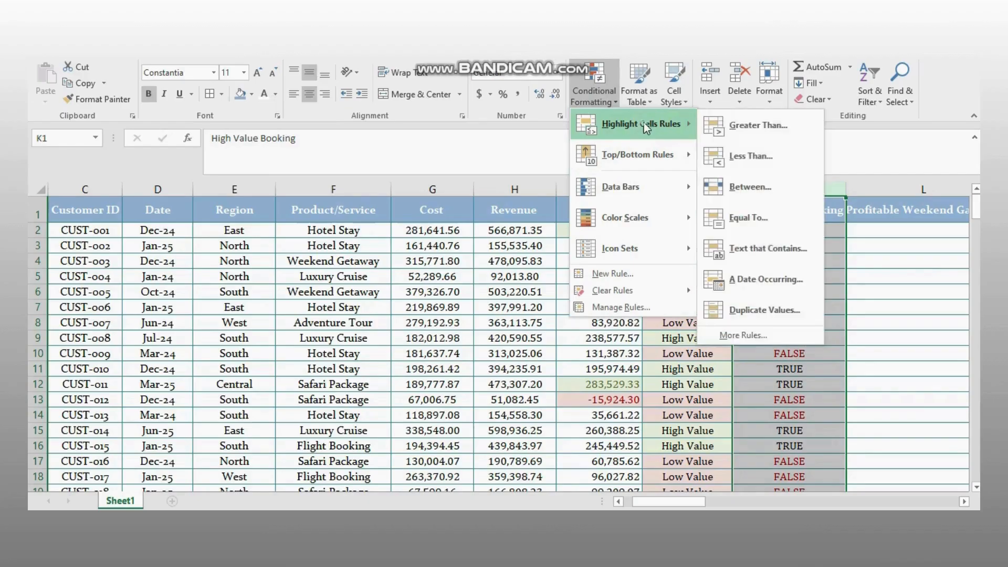
click(764, 250)
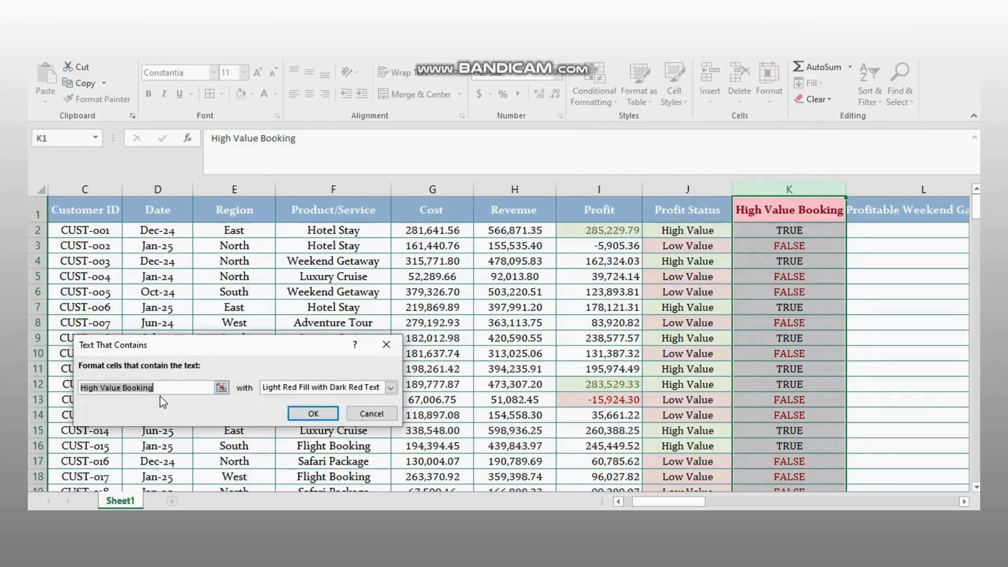
text(true)
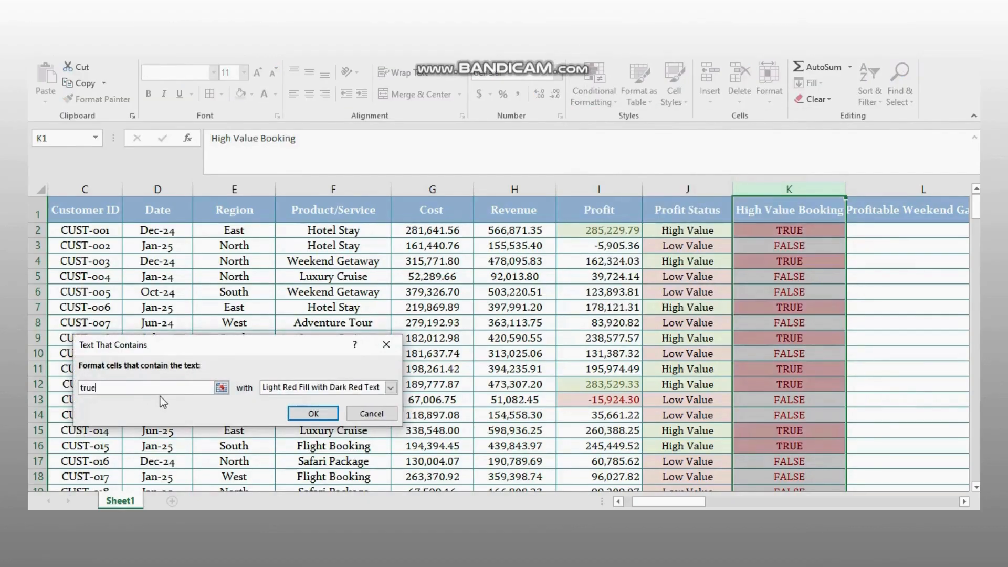
click(390, 387)
click(288, 447)
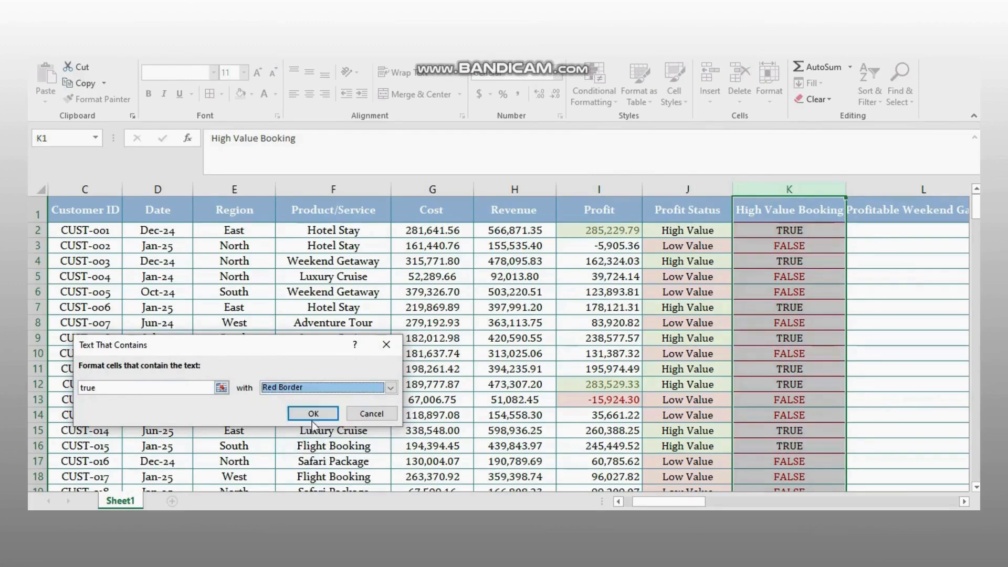
click(390, 388)
click(303, 455)
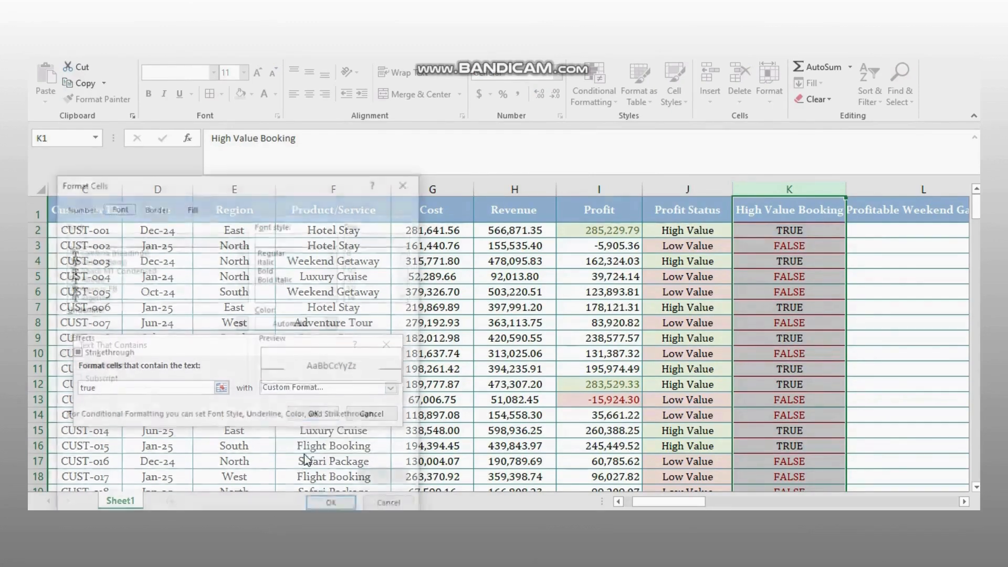
click(334, 324)
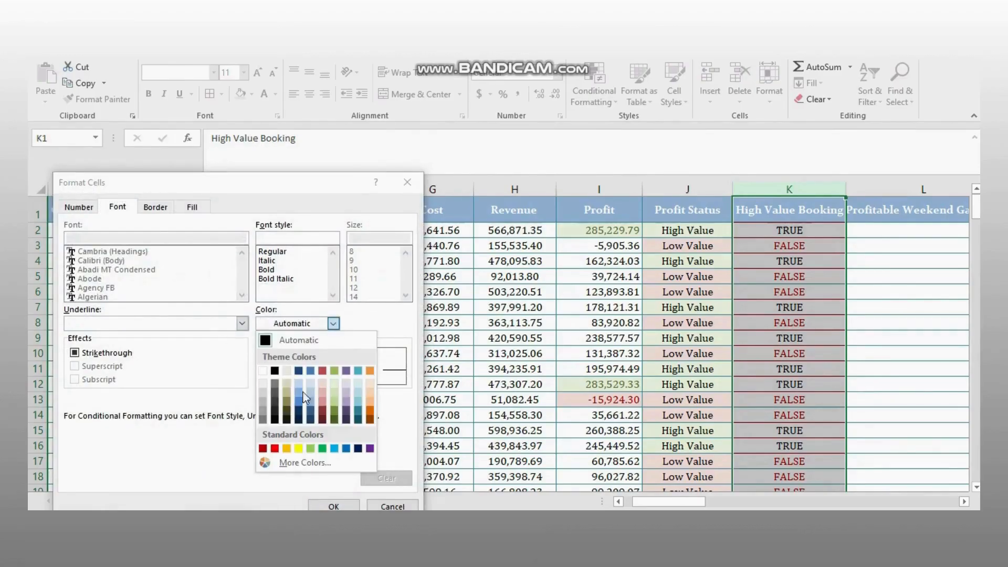
click(322, 449)
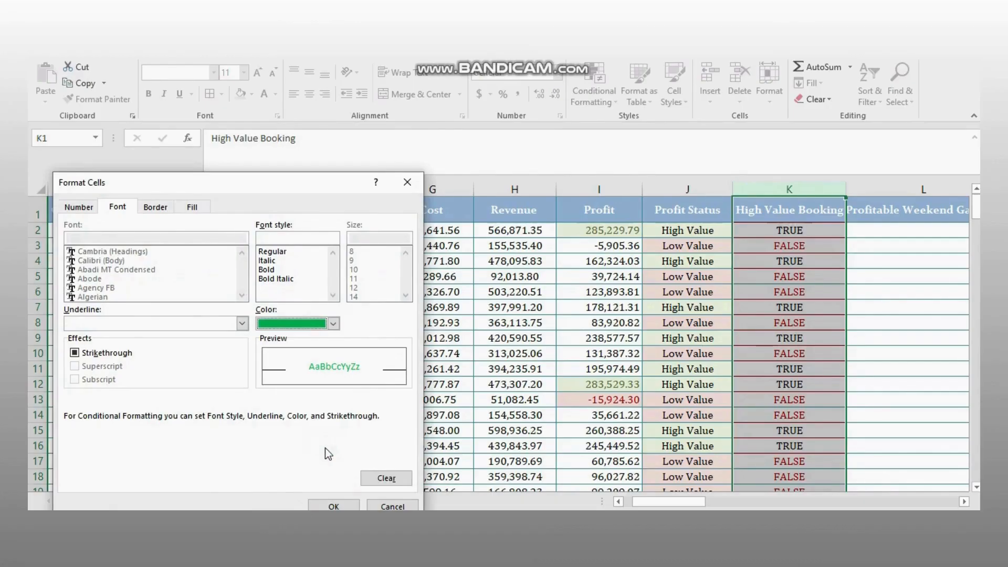
click(327, 507)
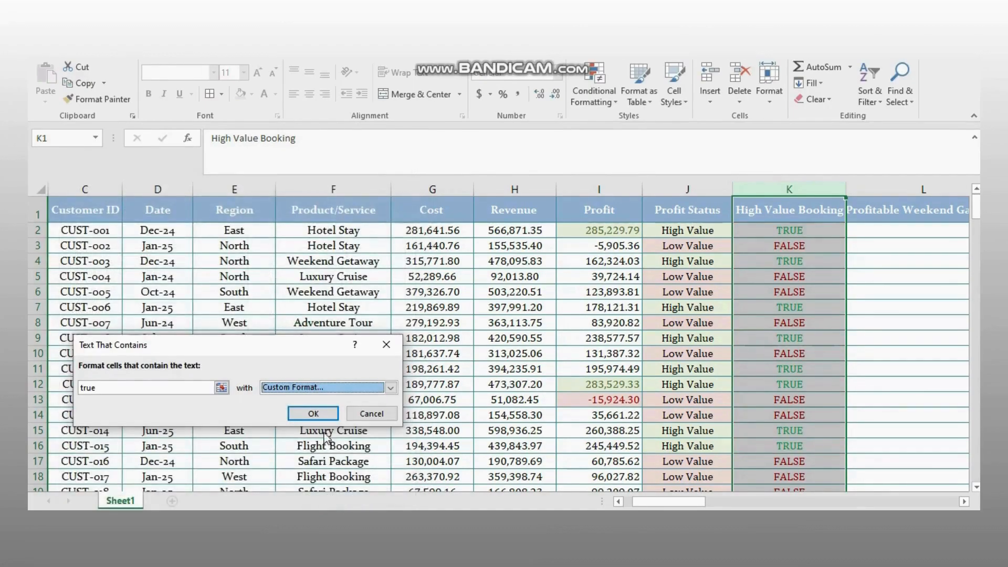
click(313, 414)
click(901, 302)
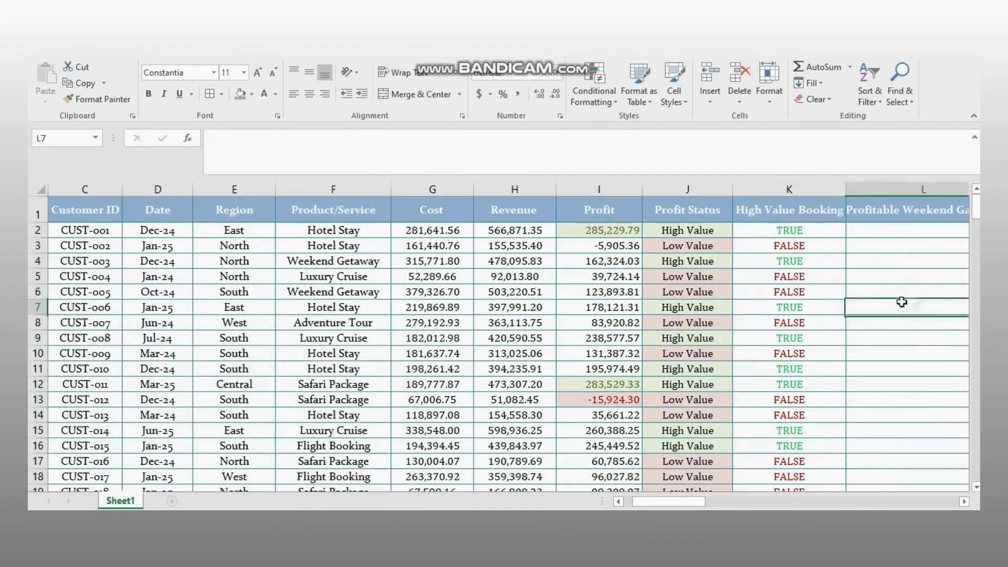
- Check the High Value Booking formula in K2 against the first transaction's revenue and profit
click(840, 234)
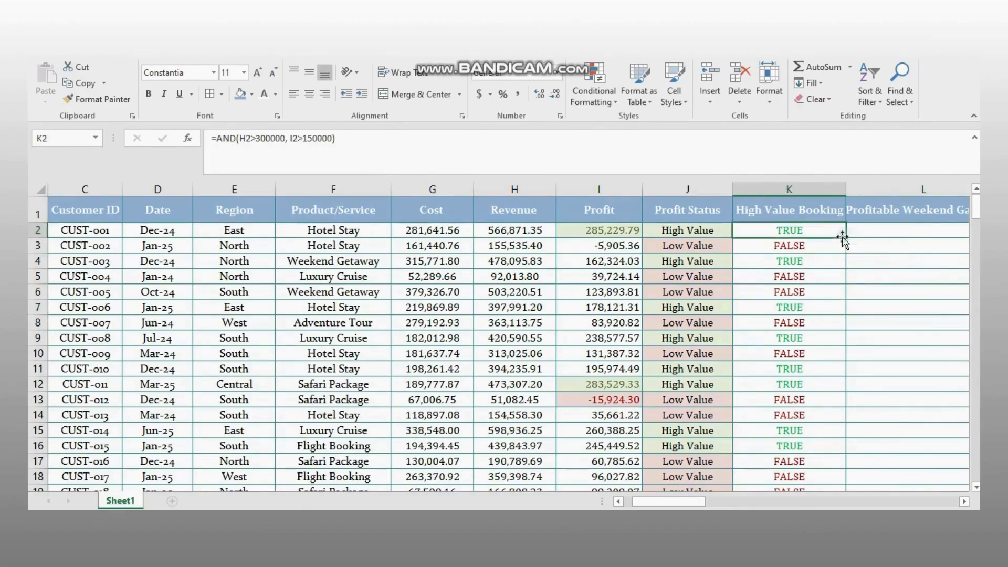
scroll(640, 500, left, 3)
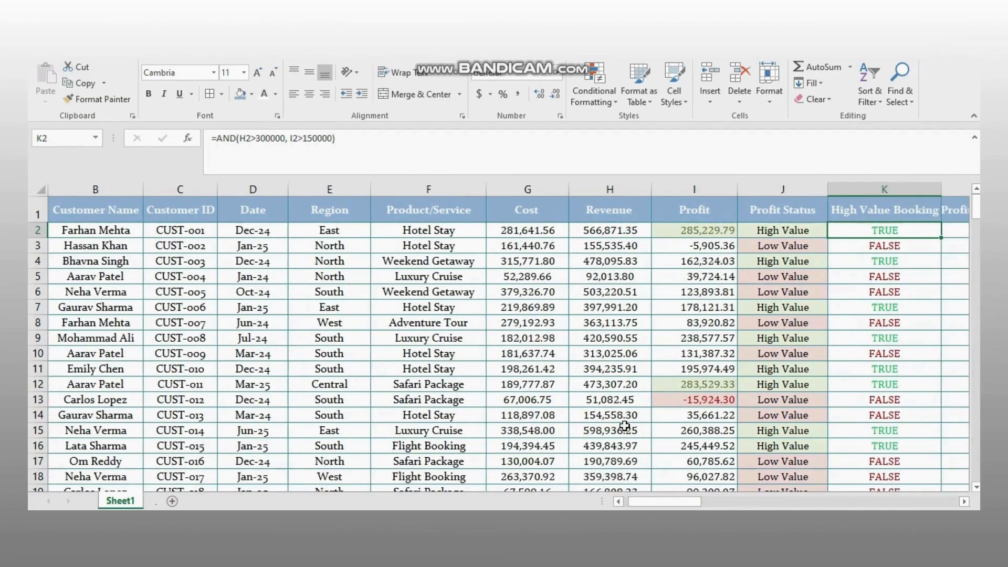
scroll(610, 420, down, 4)
drag(684, 503, 667, 504)
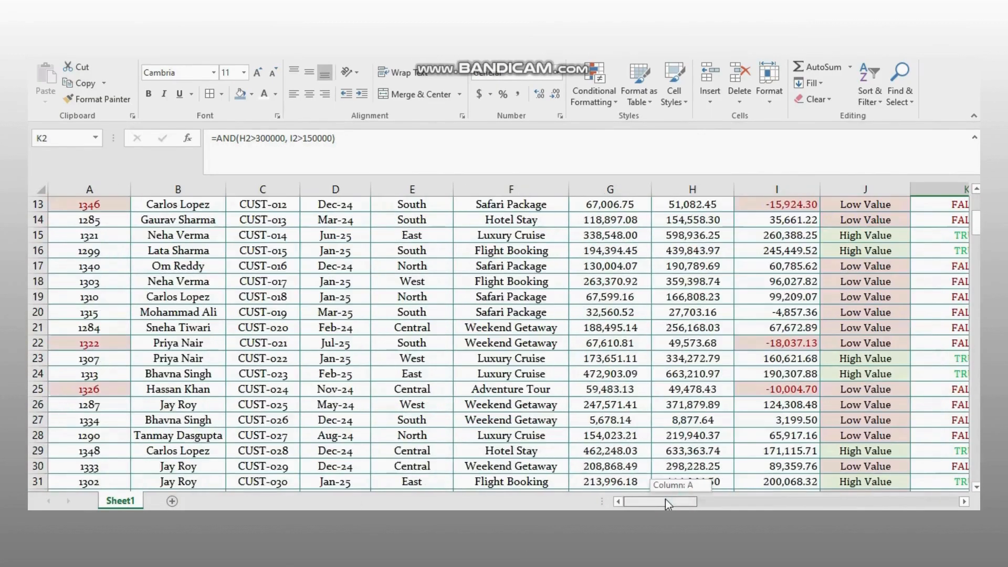
scroll(683, 242, up, 4)
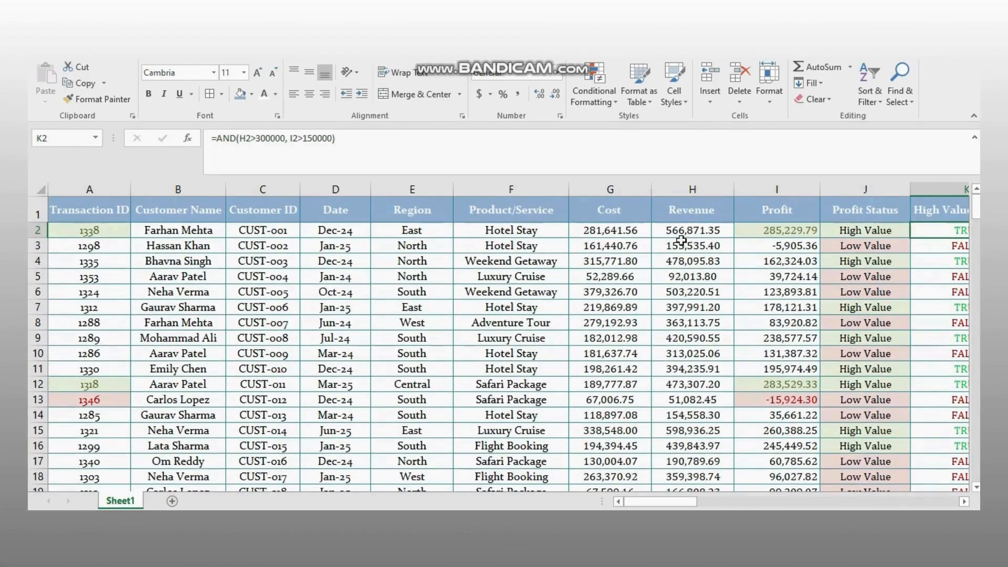
click(697, 232)
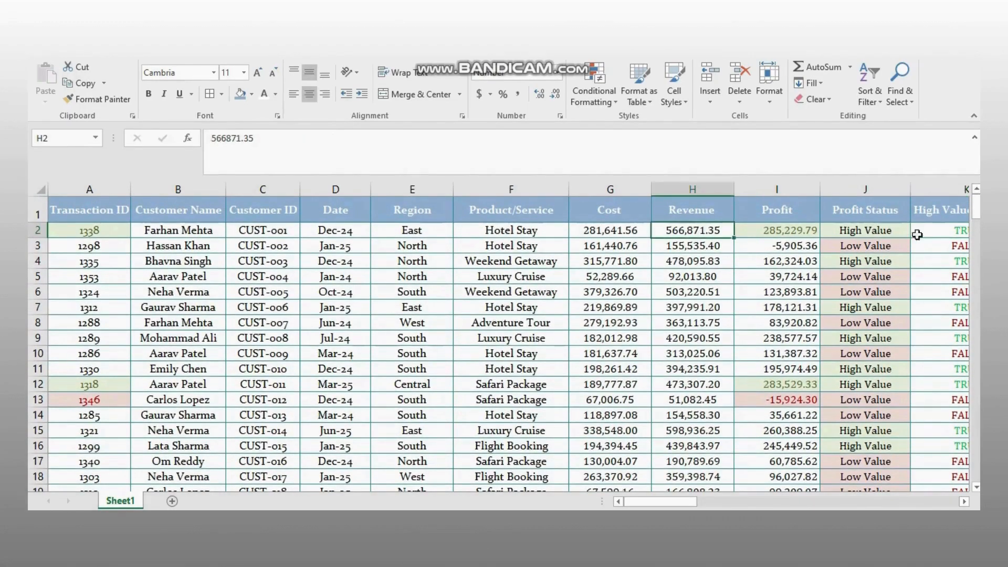
click(939, 227)
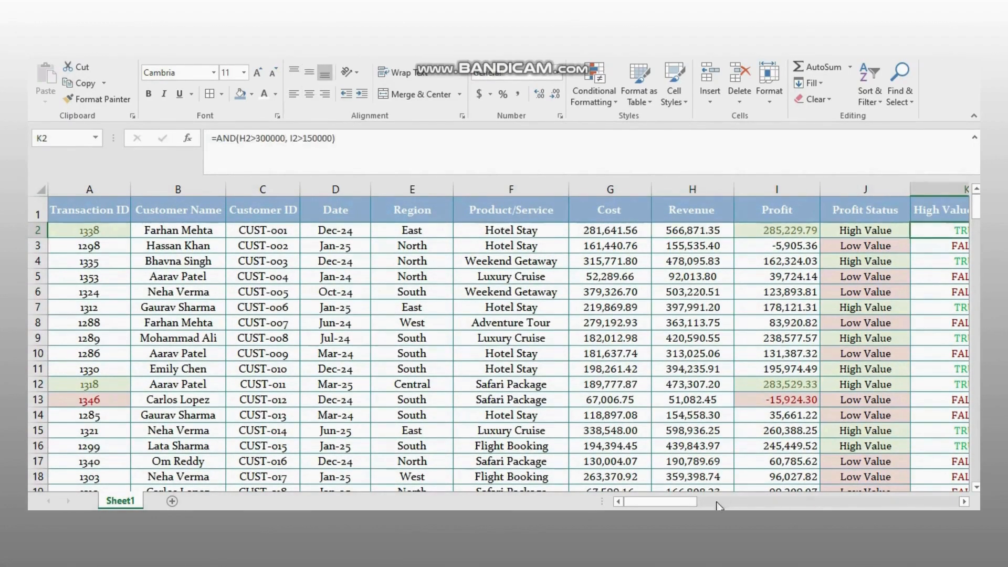
- Enter the formula =IF(AND(F2="Hotel Stay", I2>150000), "Profitable", "Other") in cell L2 under Profitable Hotel Stay
key(Right)
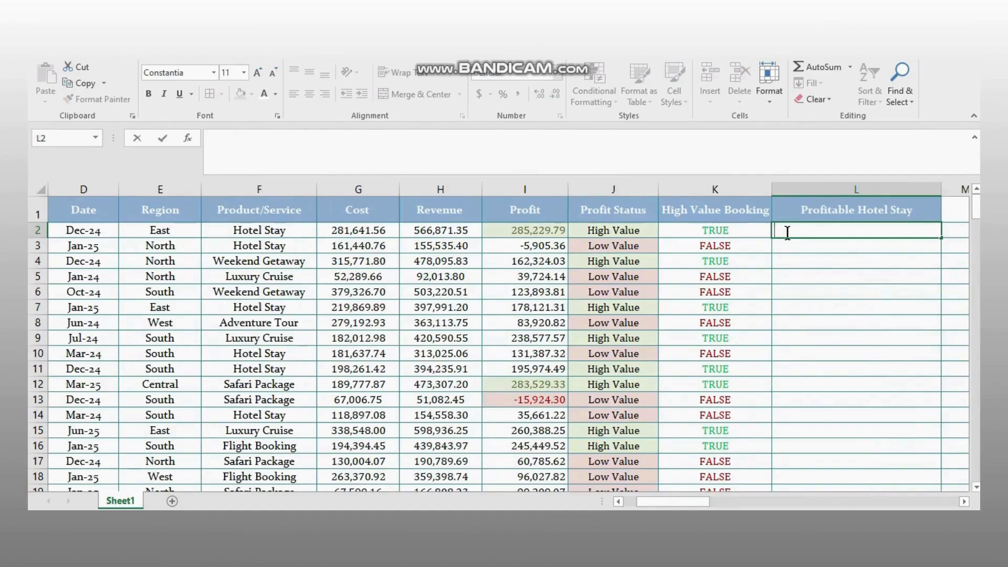
click(465, 145)
text(=)
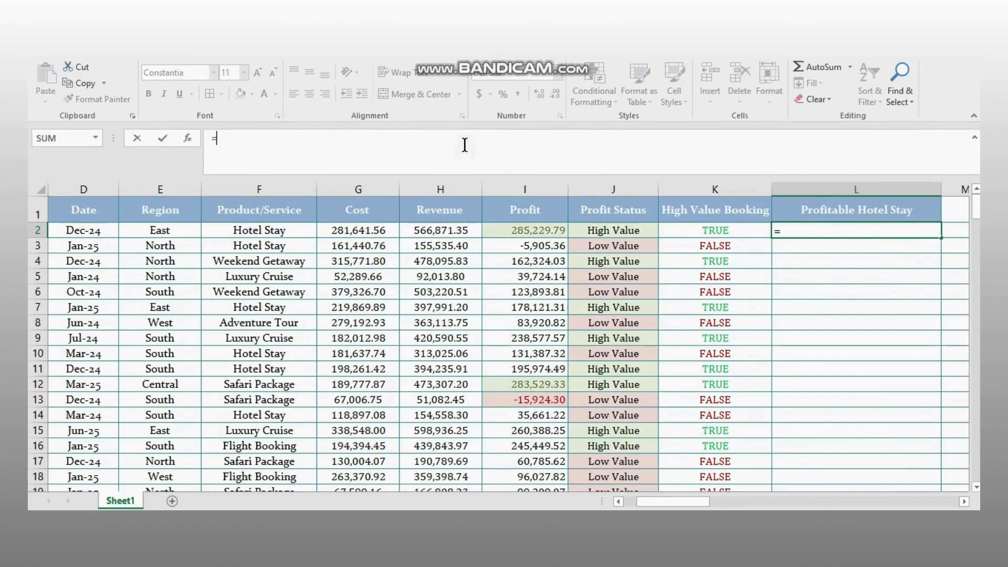
text(IF(AND)
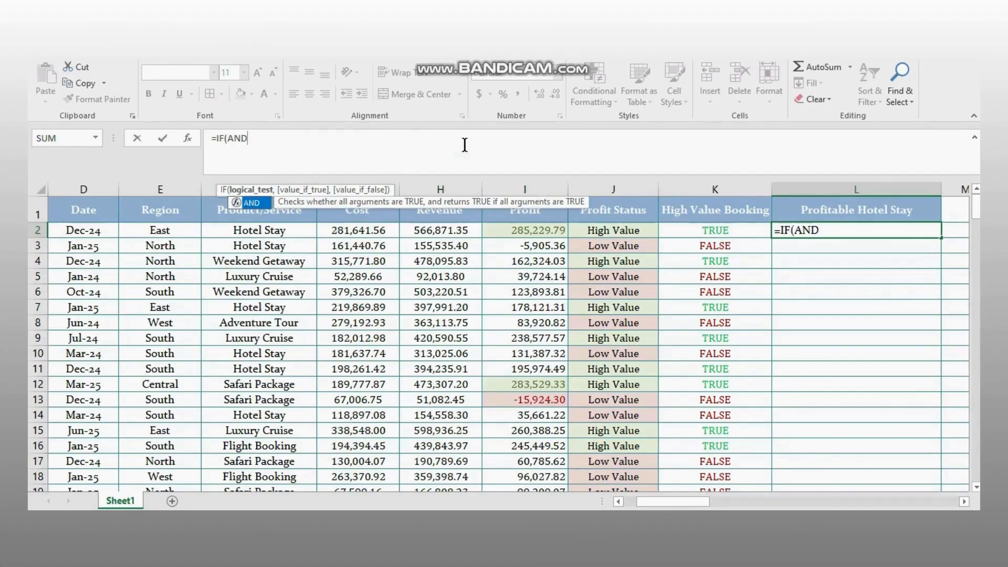
text((F2)
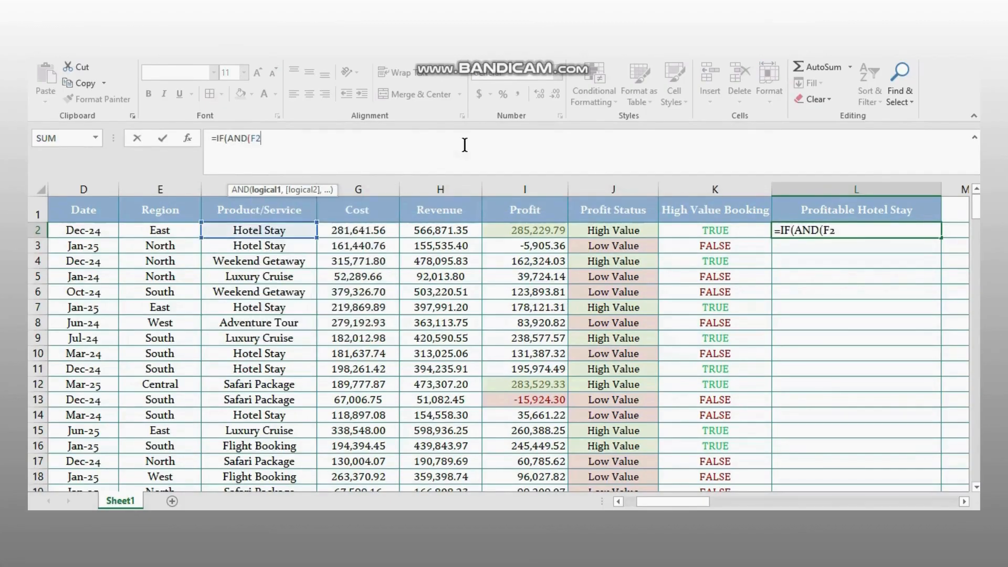
text(="Hotel )
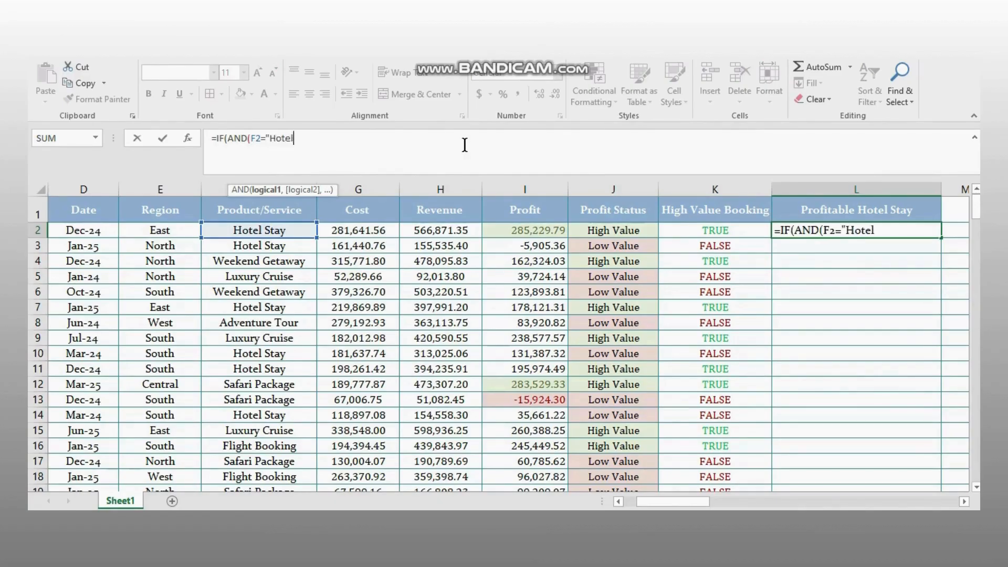
text(Stay",)
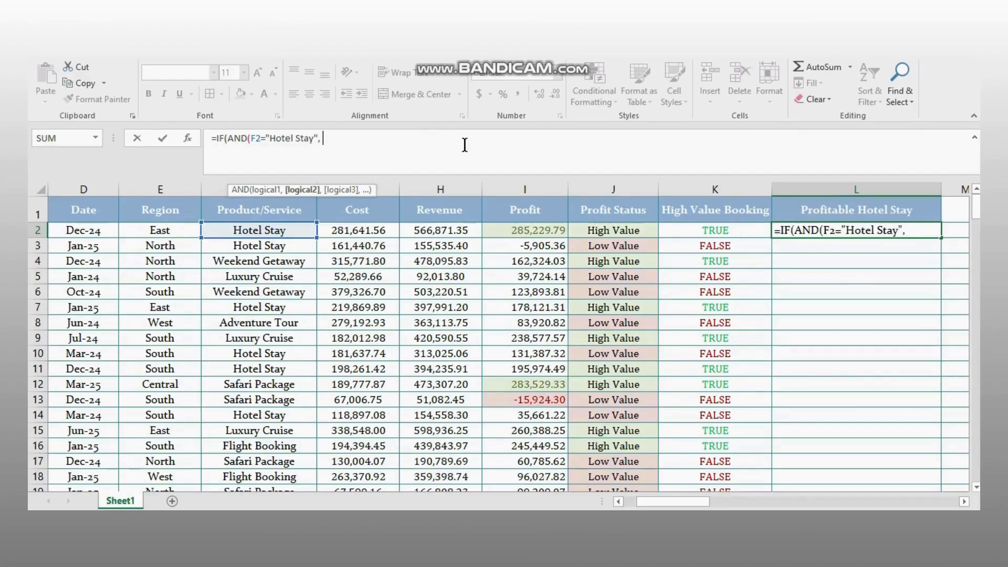
text( I)
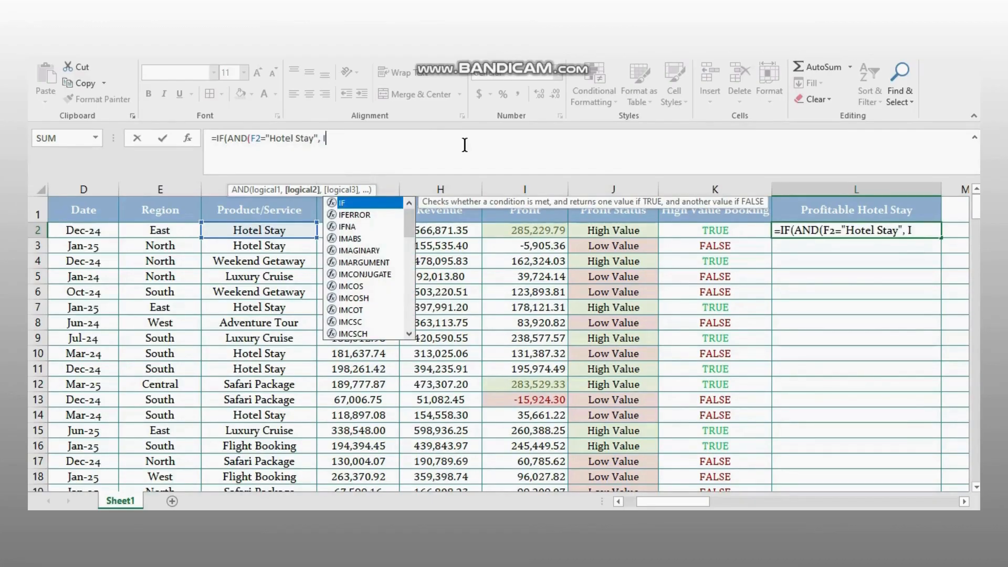
text(2>1)
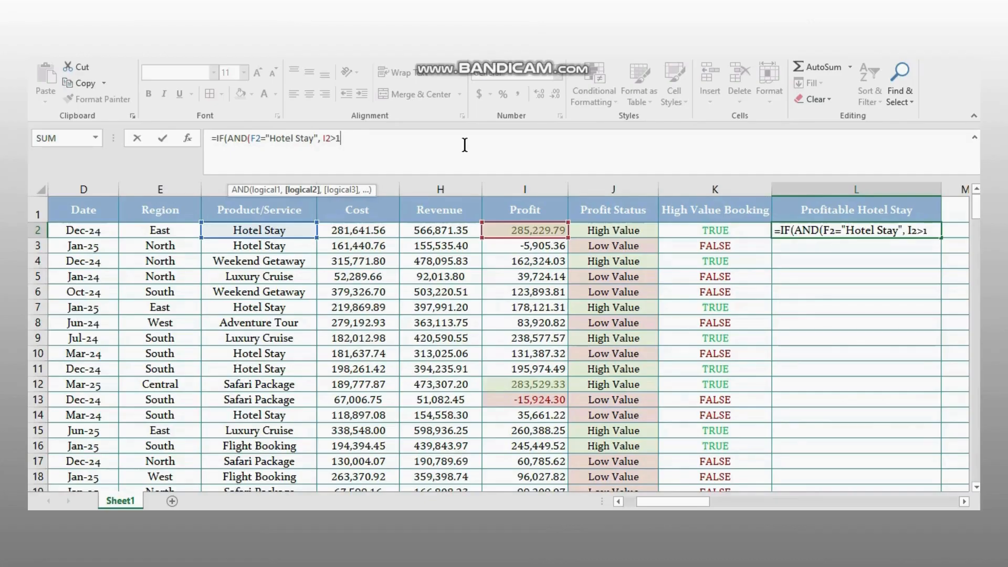
text(50000), )
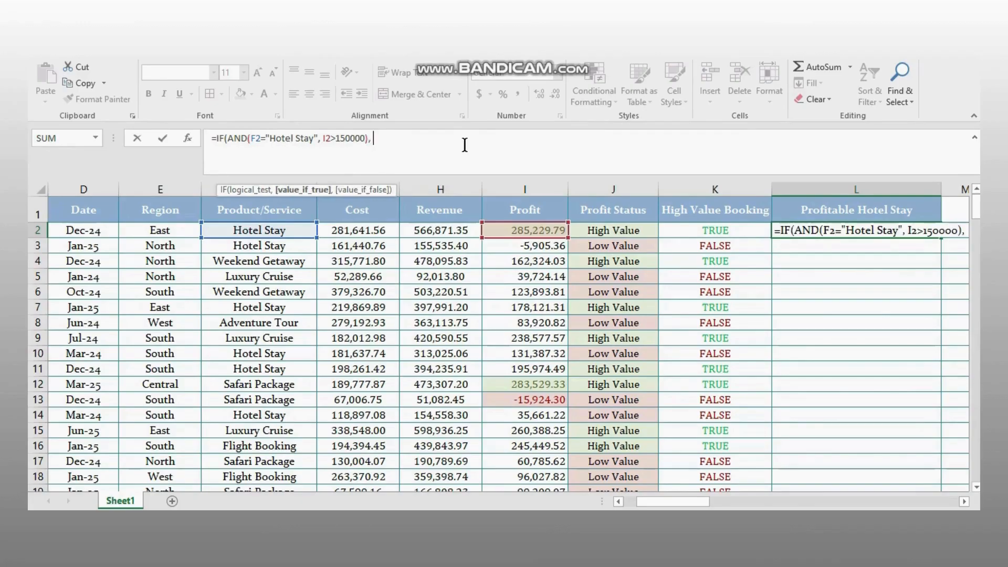
text("Prof)
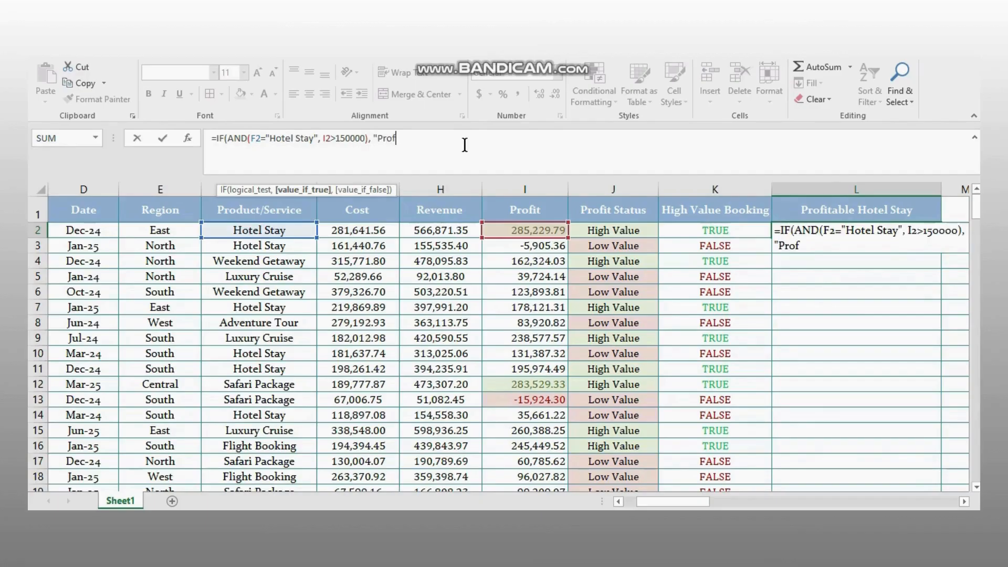
text(itabl)
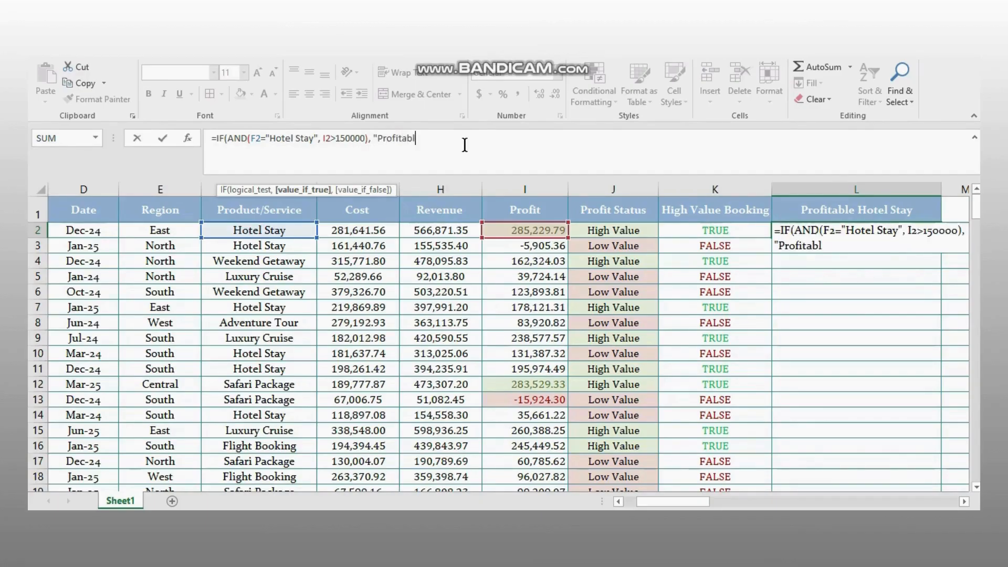
text(e", "O)
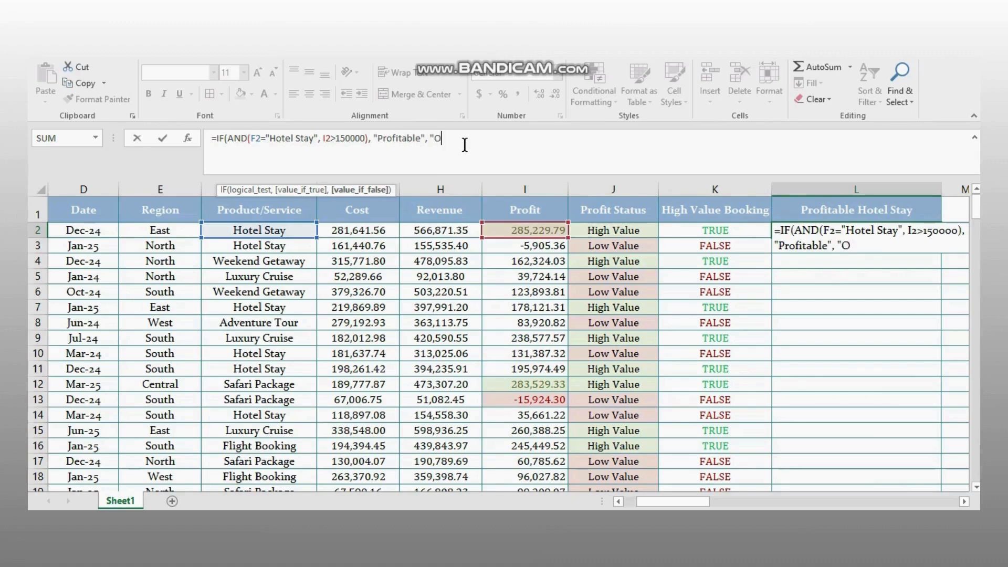
text(ther")
key(Return)
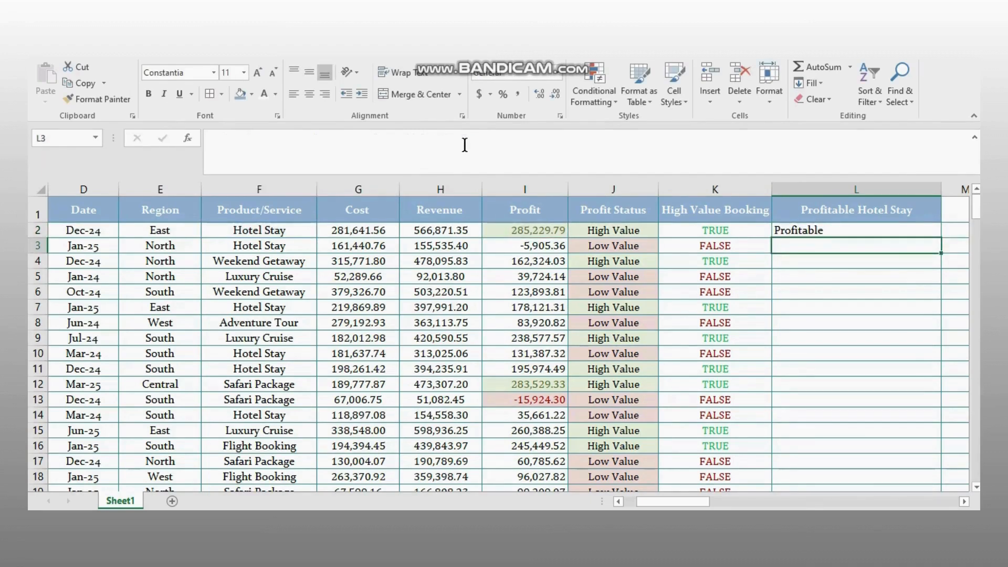
- Copy the Profitable Hotel Stay formula from L2 down to L71 and center the filled cells horizontally
click(882, 233)
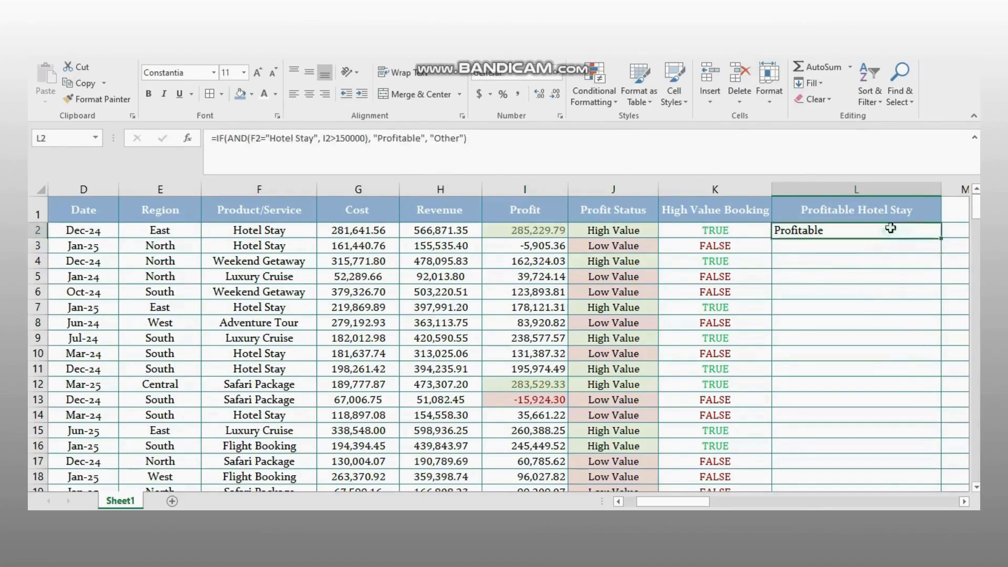
drag(941, 237, 914, 427)
scroll(792, 387, up, 13)
scroll(860, 383, up, 5)
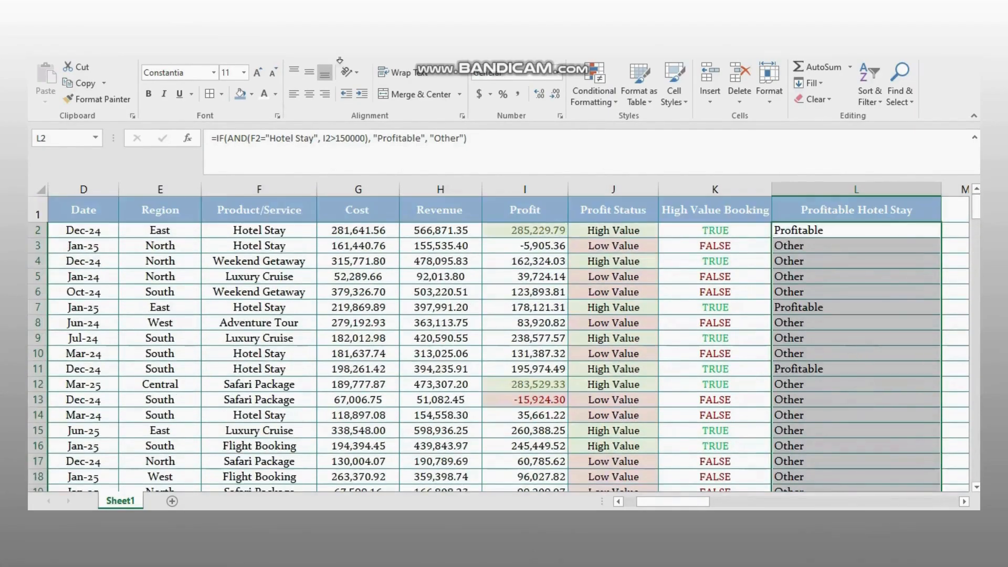
click(309, 94)
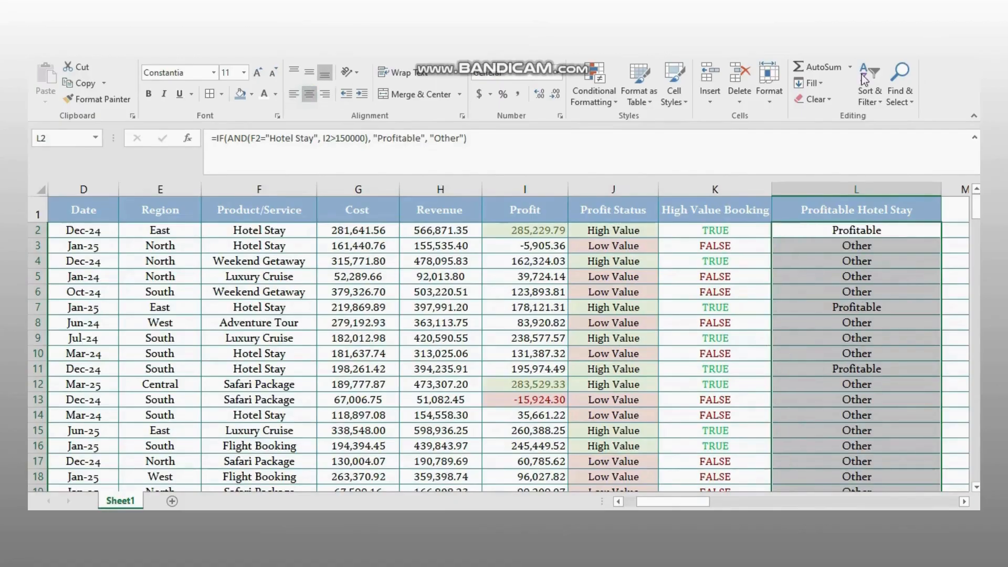
- Highlight Profitable Hotel Stay cells containing the text "profitable" with Green Fill with Dark Green Text using conditional formatting
click(603, 102)
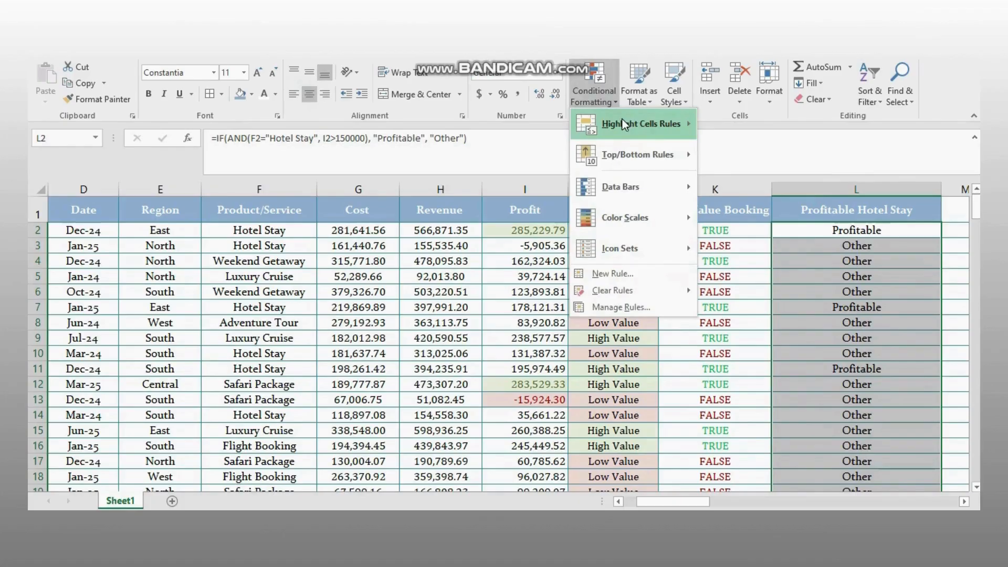
mouse_move(622, 120)
click(729, 245)
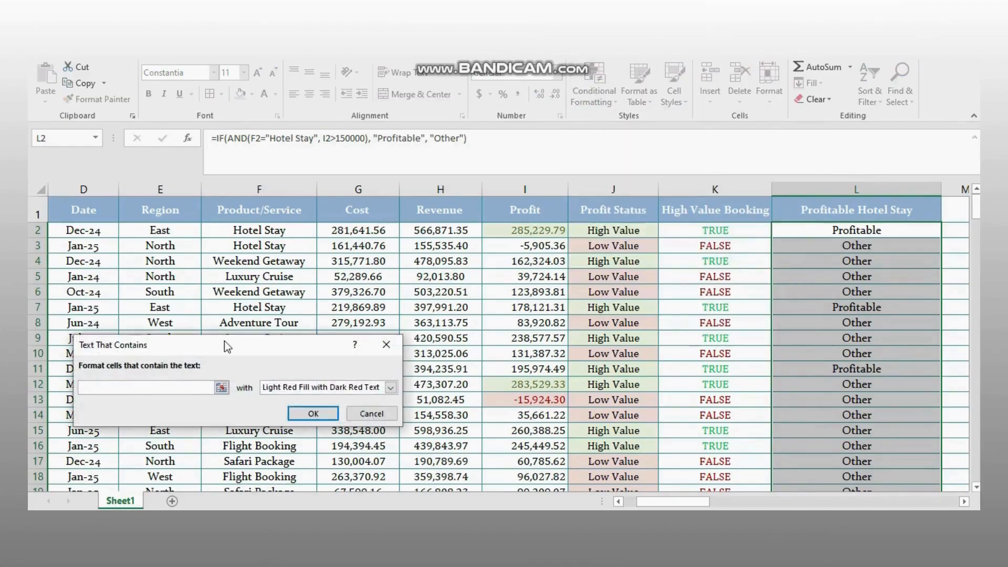
text(profi)
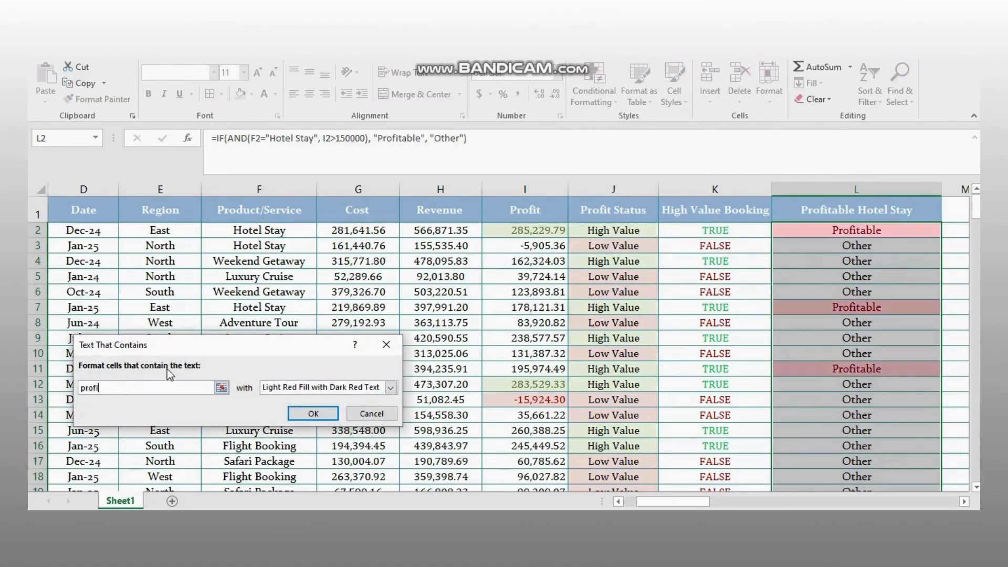
text(table)
click(391, 388)
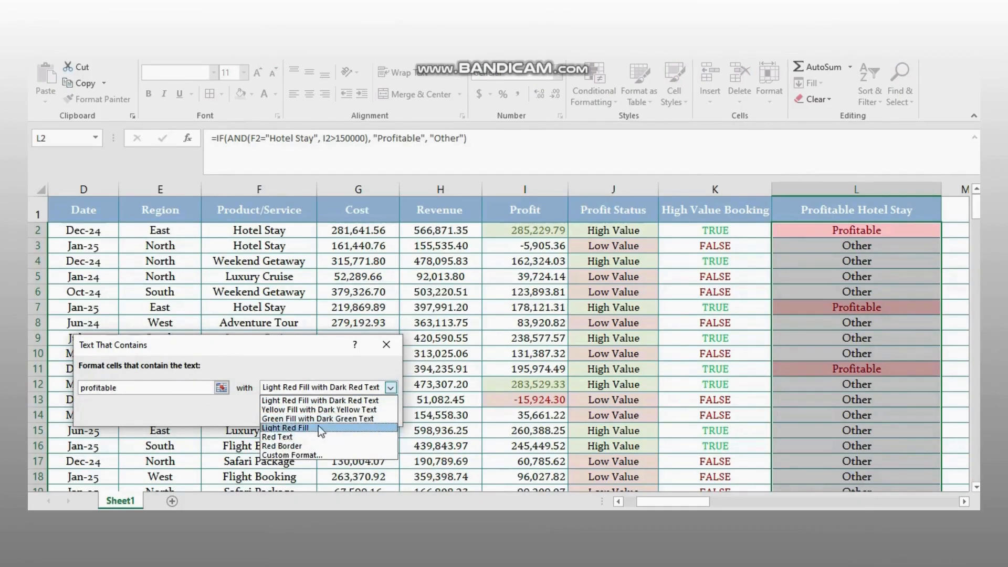
click(320, 419)
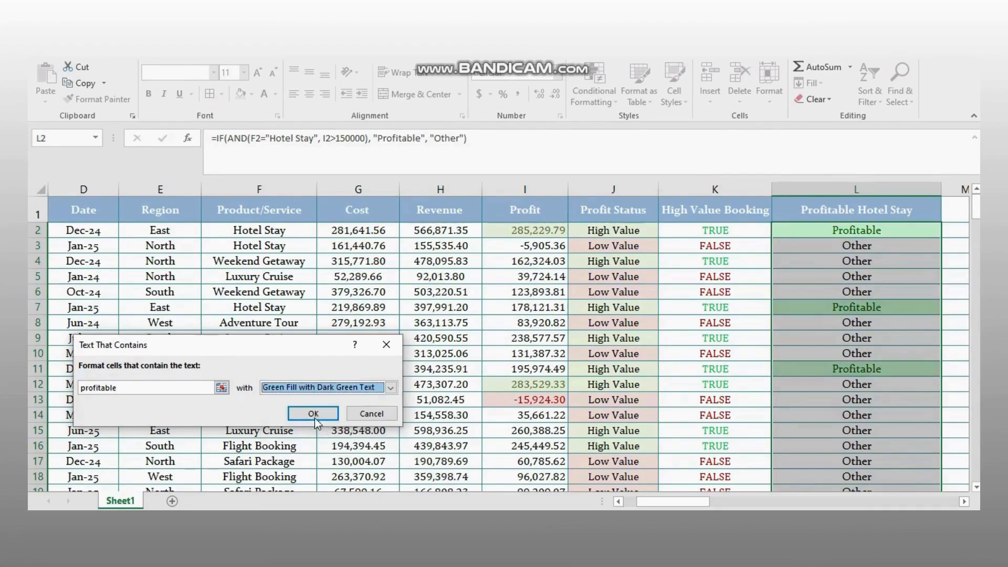
click(314, 414)
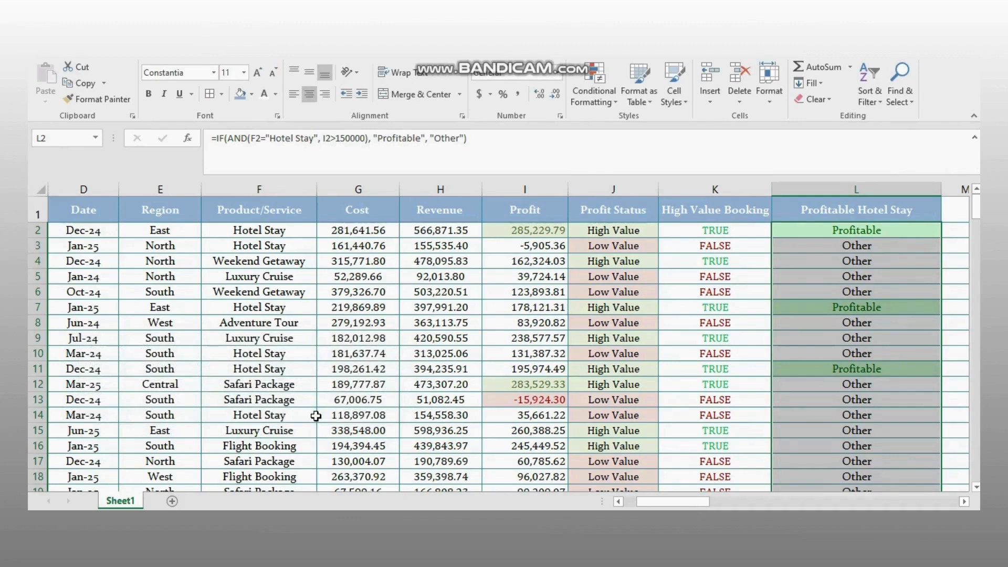
click(147, 265)
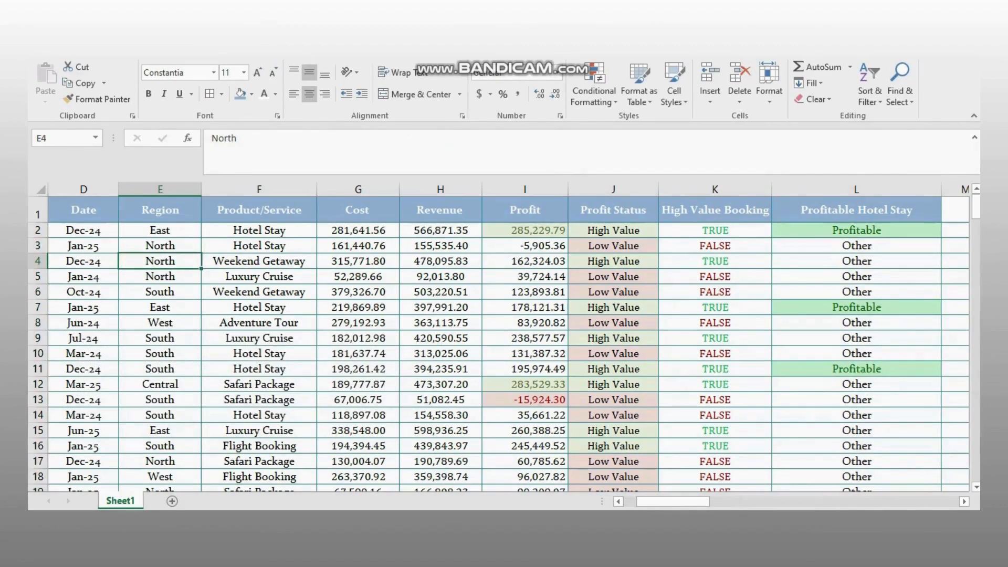
scroll(822, 407, down, 16)
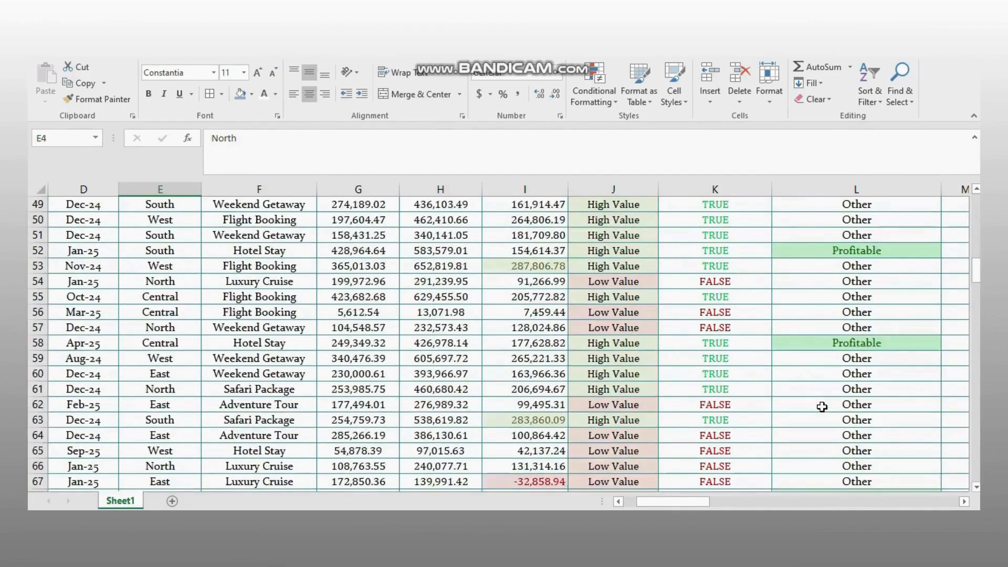
scroll(822, 406, down, 4)
scroll(656, 346, up, 15)
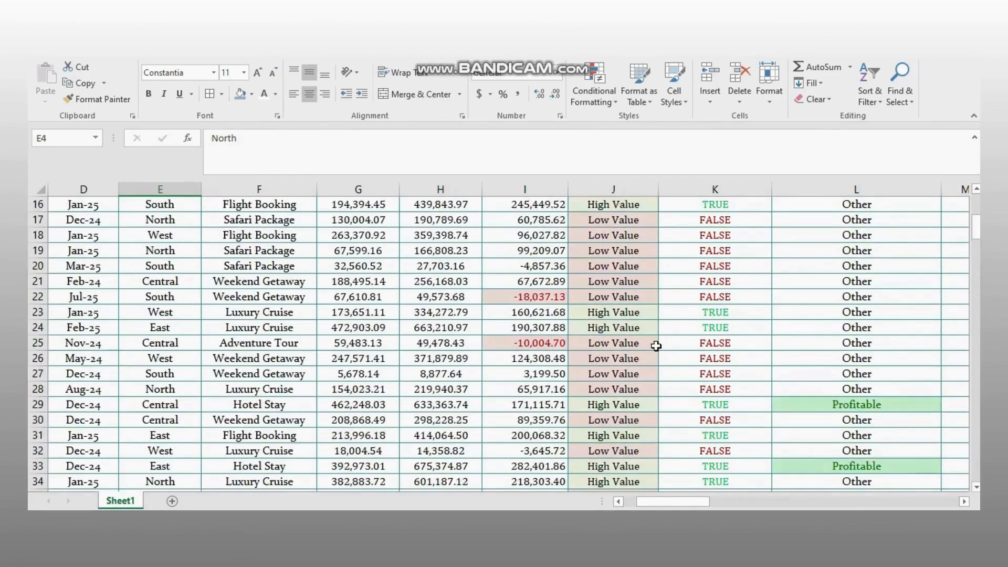
scroll(656, 346, up, 4)
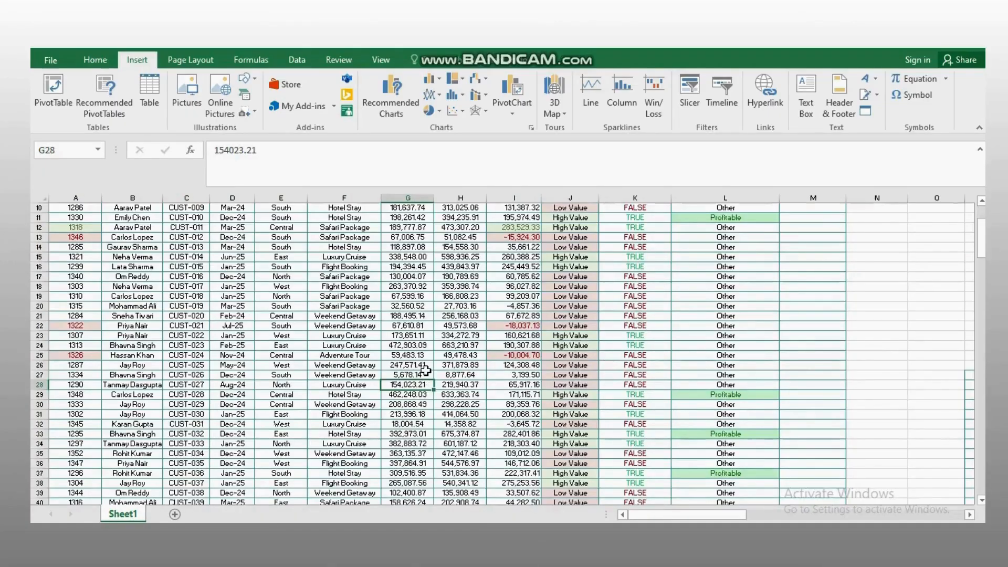
- Create a PivotTable on a new worksheet from the full transaction range Sheet1!$A$1:$L$71
key(ctrl+a)
scroll(426, 371, down, 9)
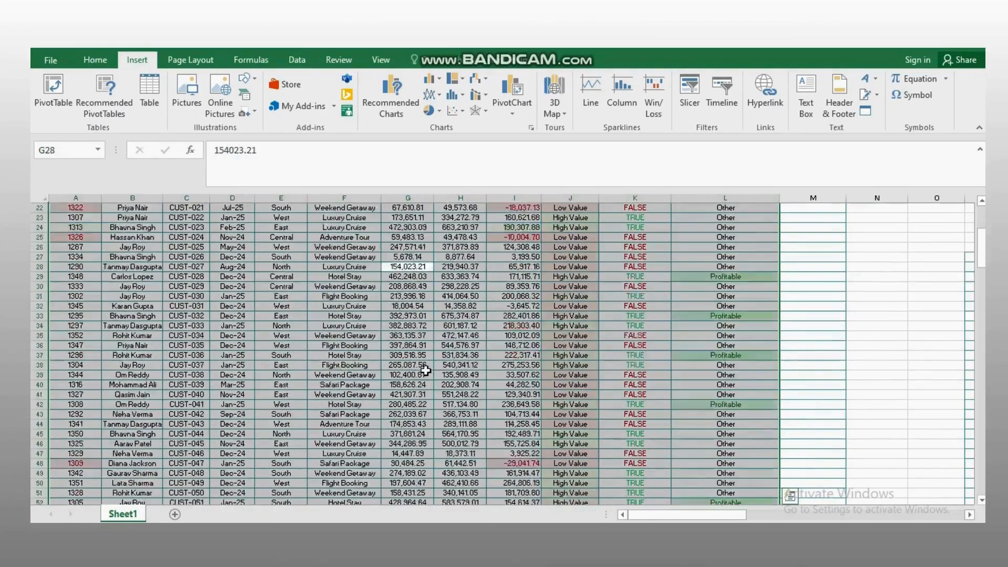
scroll(425, 371, down, 5)
scroll(472, 336, up, 17)
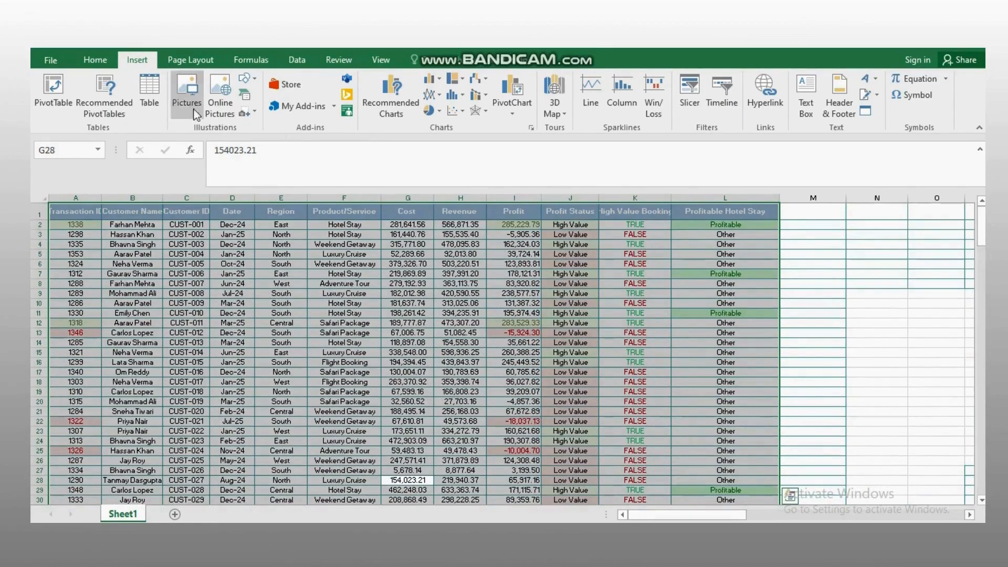
click(54, 100)
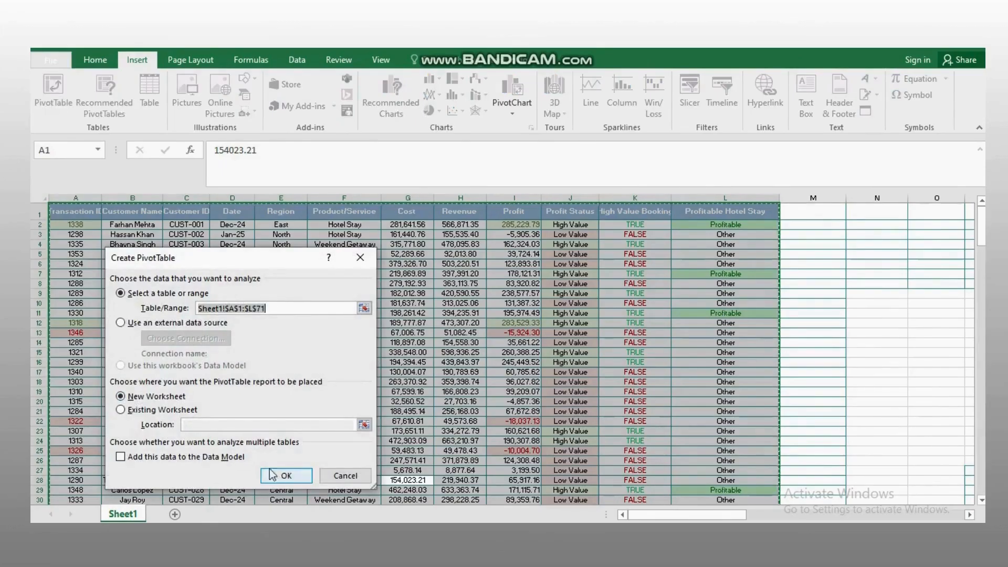
click(284, 476)
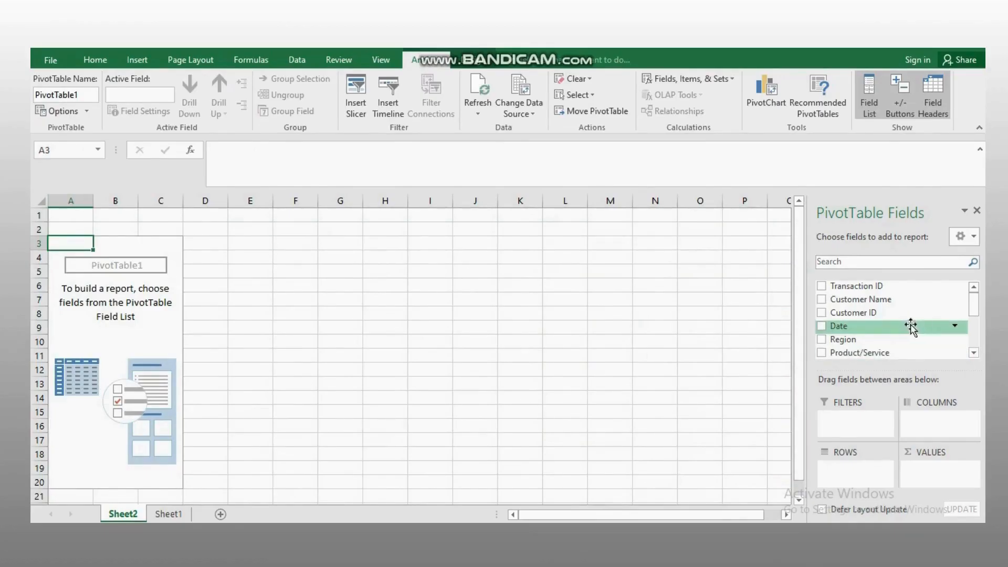
- Build the PivotTable with Region as rows and the sum of Revenue as values
drag(911, 326, 938, 470)
scroll(863, 345, down, 1)
scroll(187, 263, up, 1)
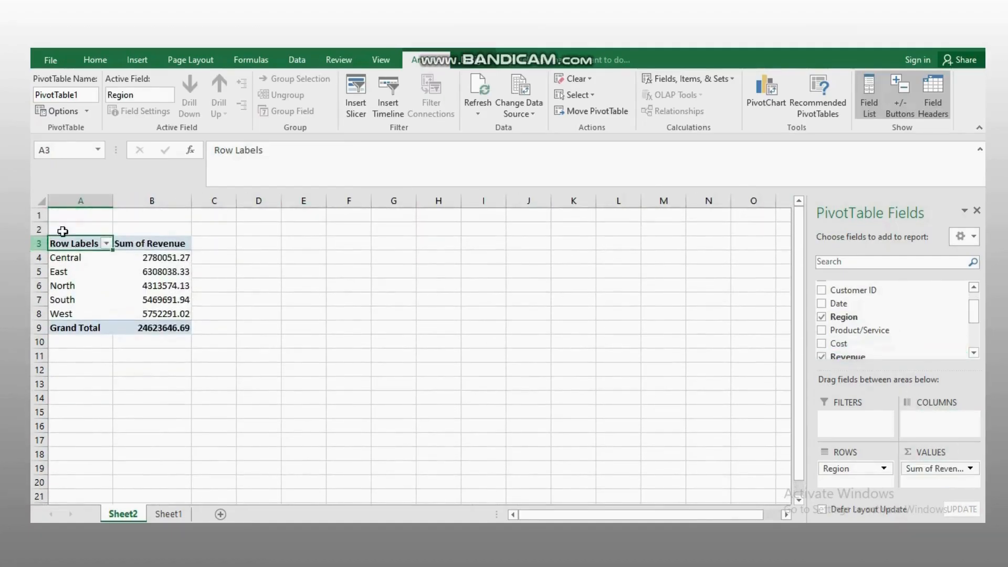
- Insert a 2-D clustered column chart of revenue by region and apply the second chart style, with vertical data labels
click(137, 59)
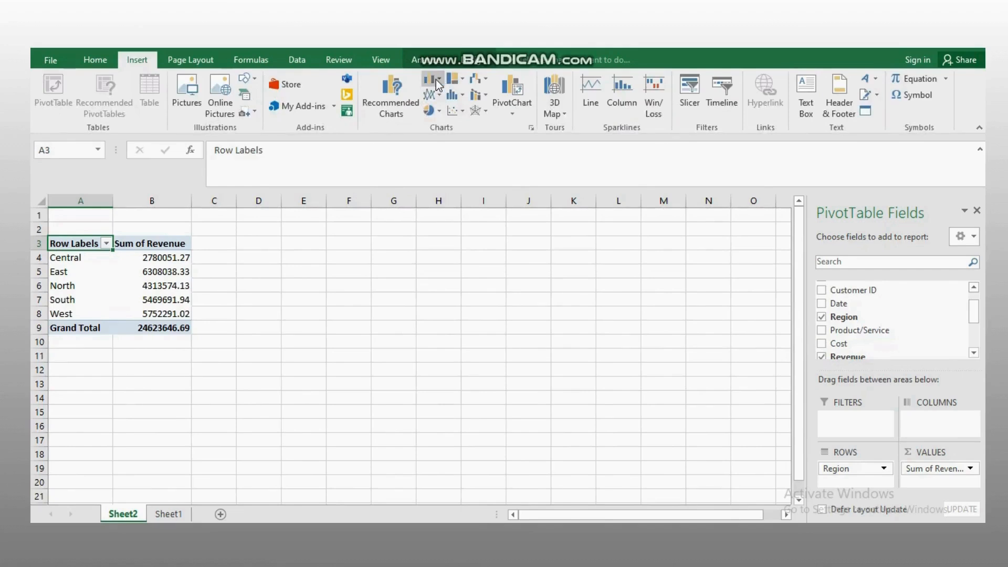
click(434, 81)
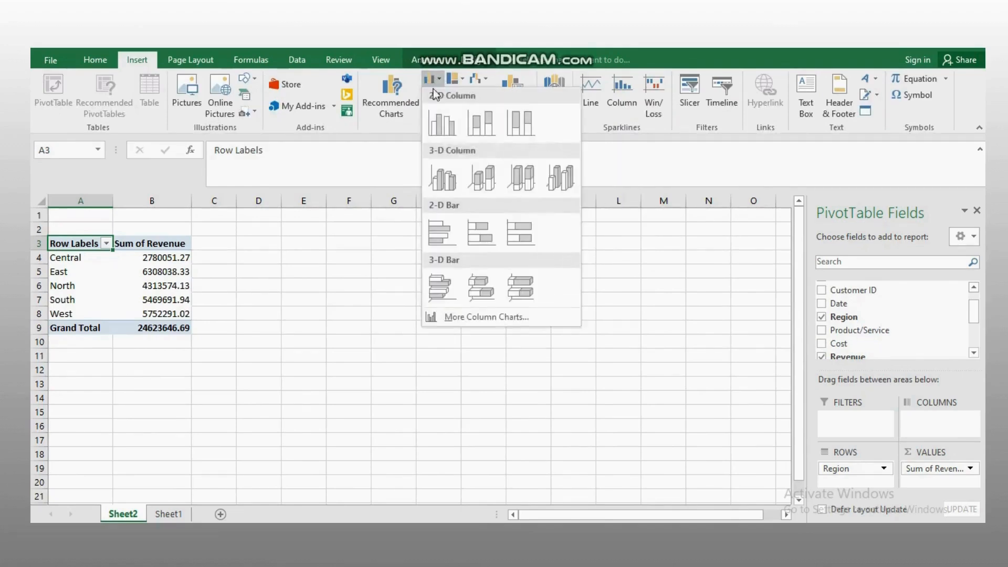
click(441, 131)
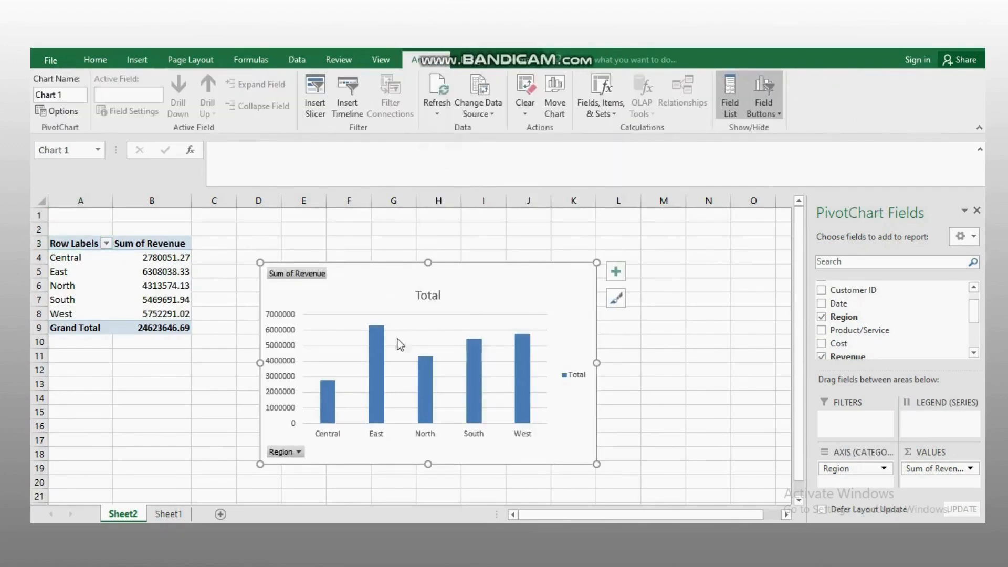
click(616, 299)
click(711, 410)
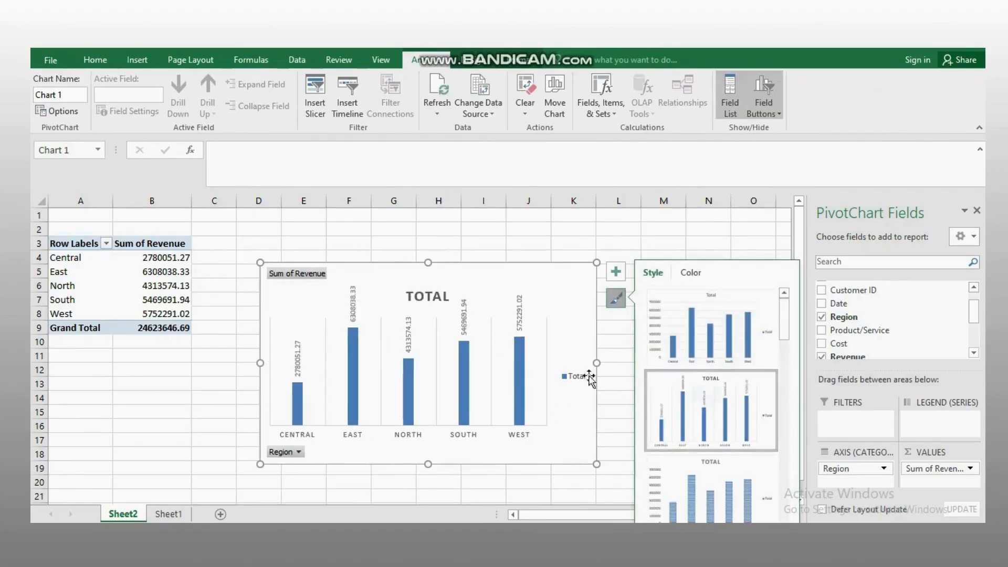
- Recolour the revenue chart with the purple monochromatic palette and slightly enlarge its plot area upward
click(663, 242)
click(502, 322)
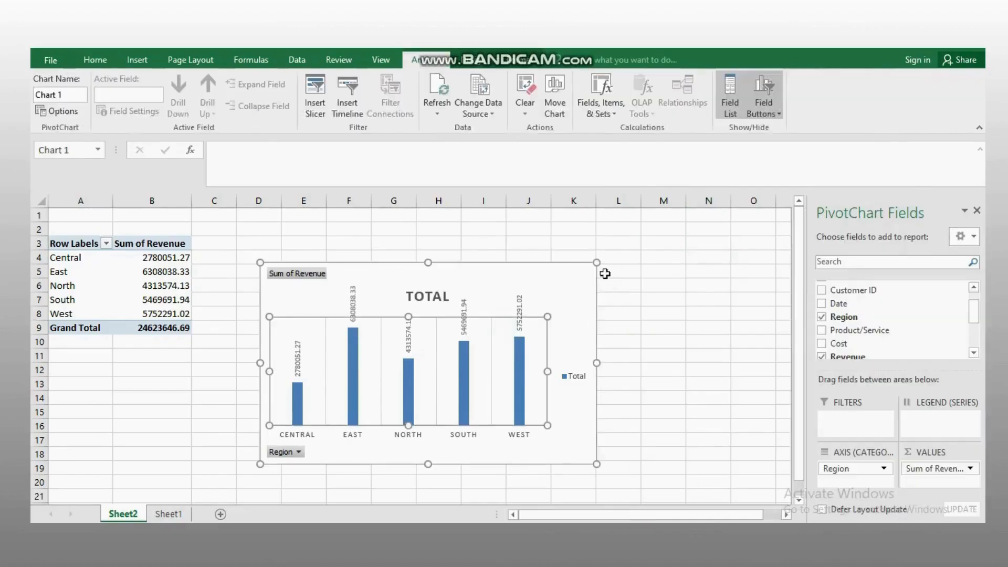
click(616, 298)
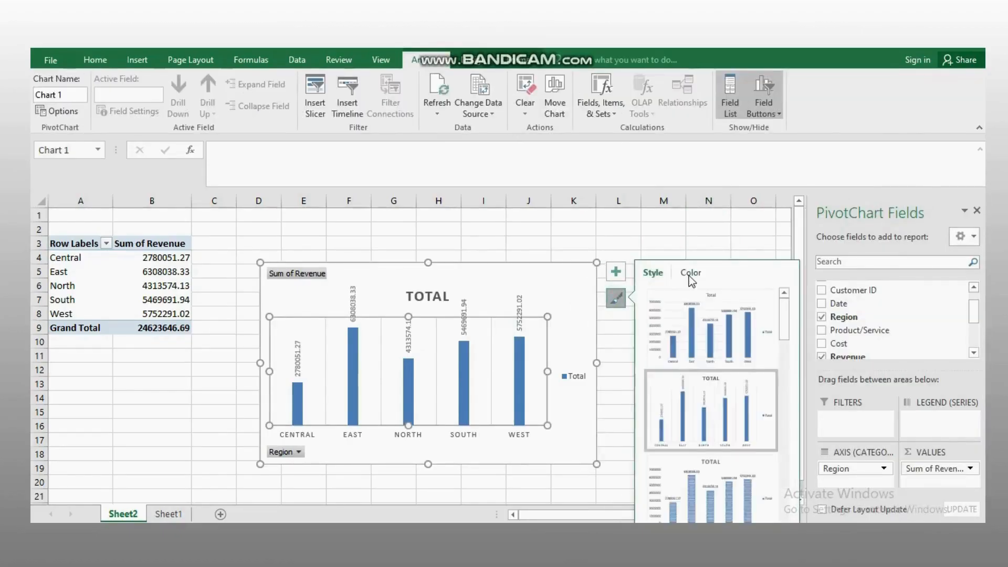
click(689, 274)
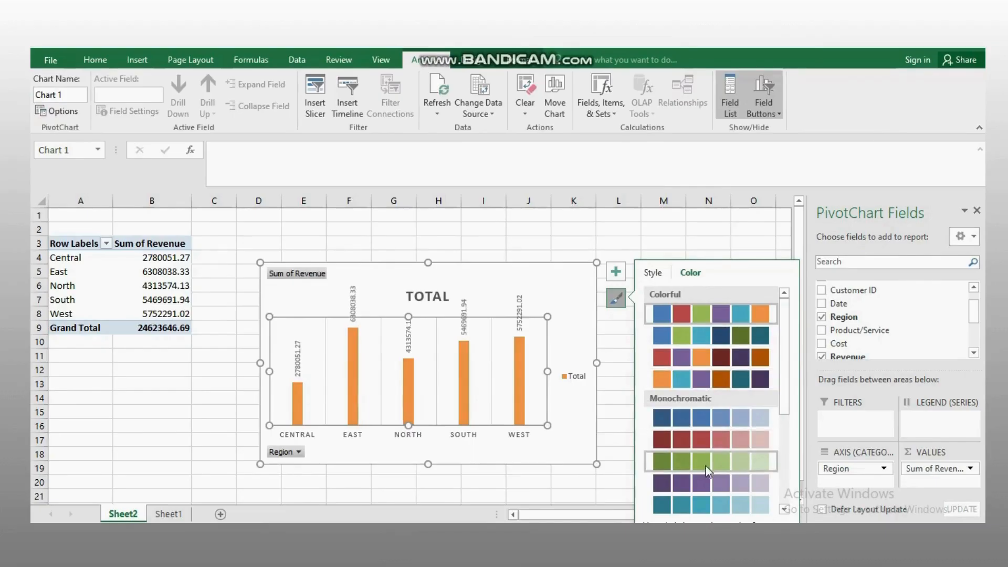
click(698, 490)
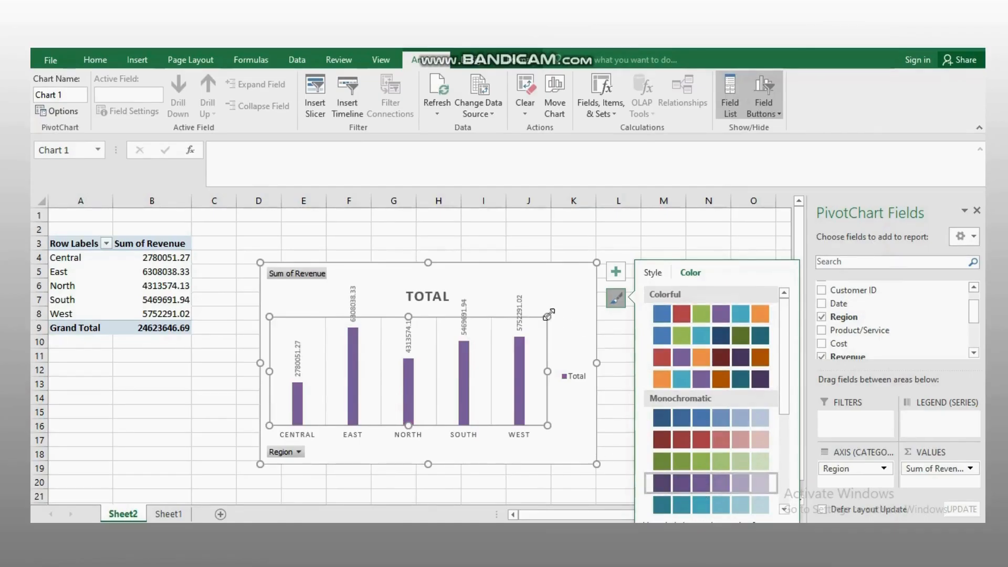
drag(548, 316, 553, 304)
drag(558, 296, 555, 304)
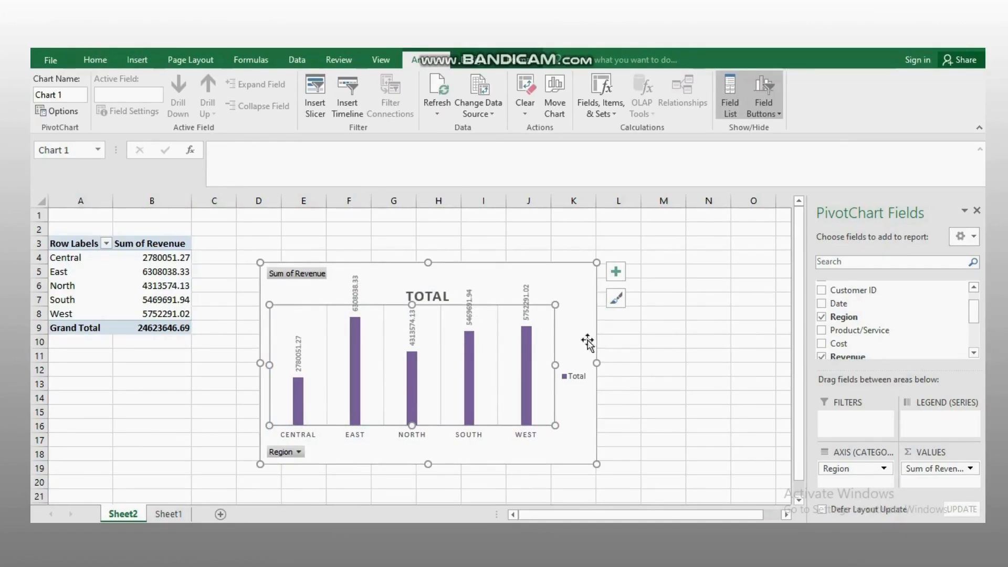
- Replace the chart title with REVENUE and move it slightly higher above the columns
click(421, 296)
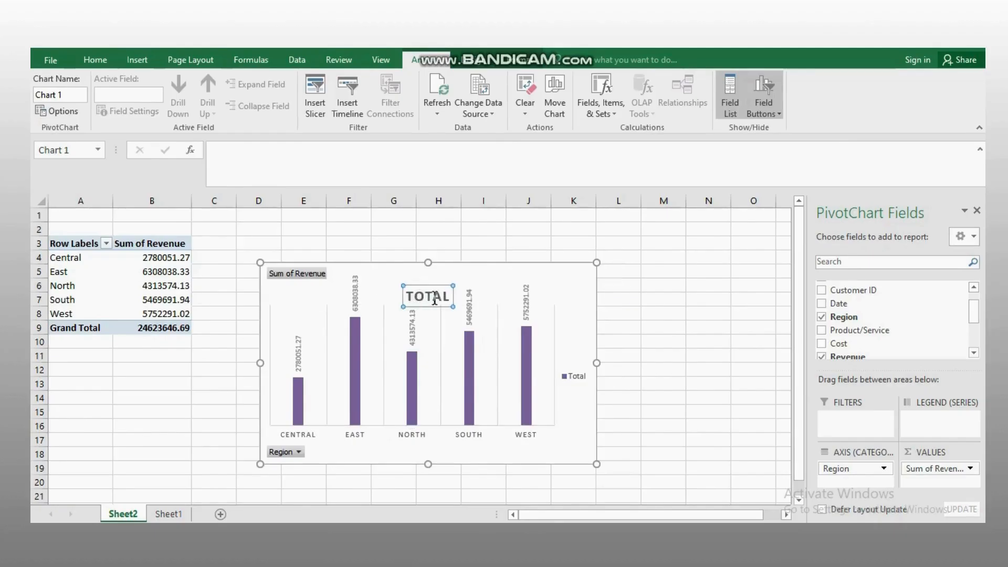
double_click(449, 298)
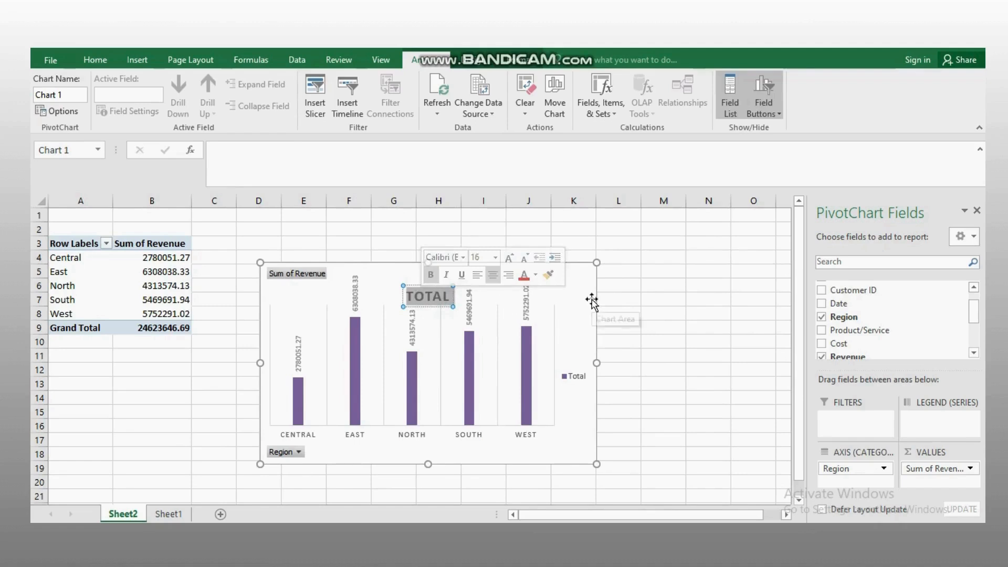
key(Delete)
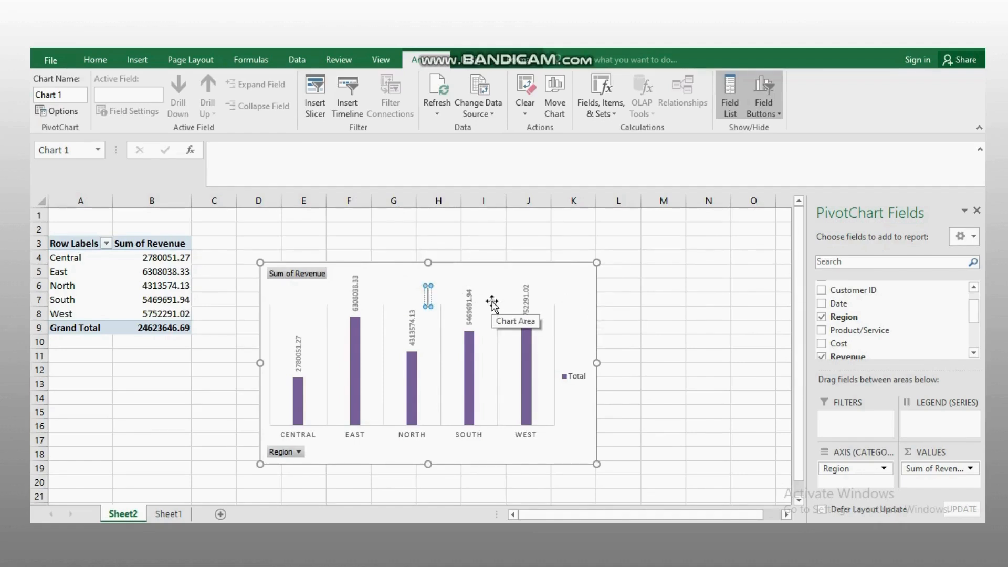
text(R)
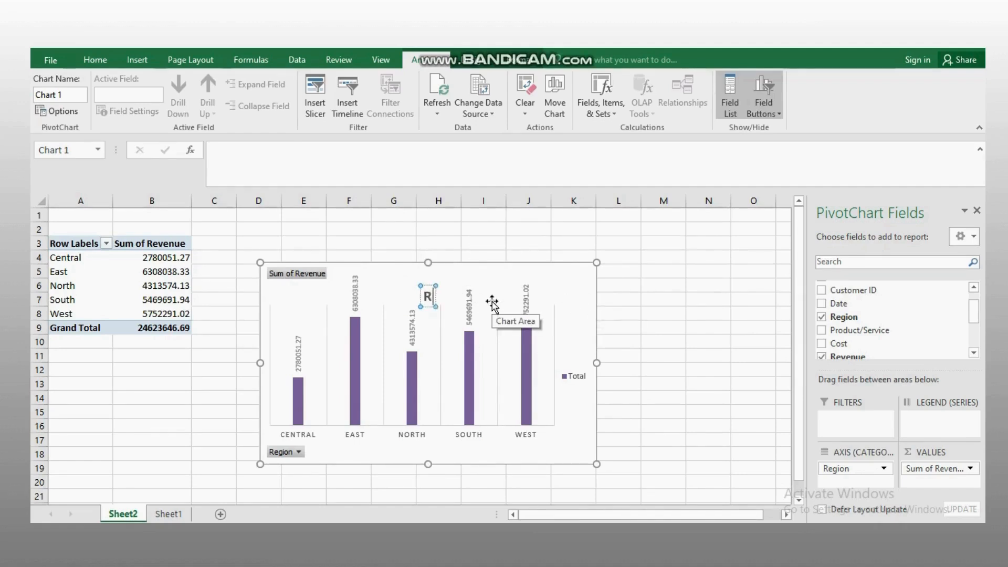
text(EVENUE)
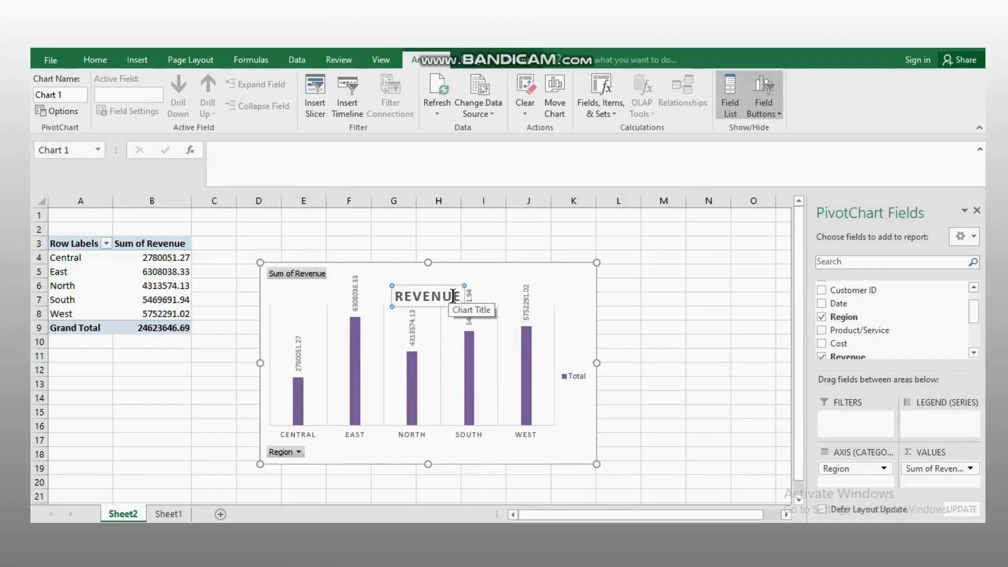
drag(451, 306, 452, 291)
click(647, 315)
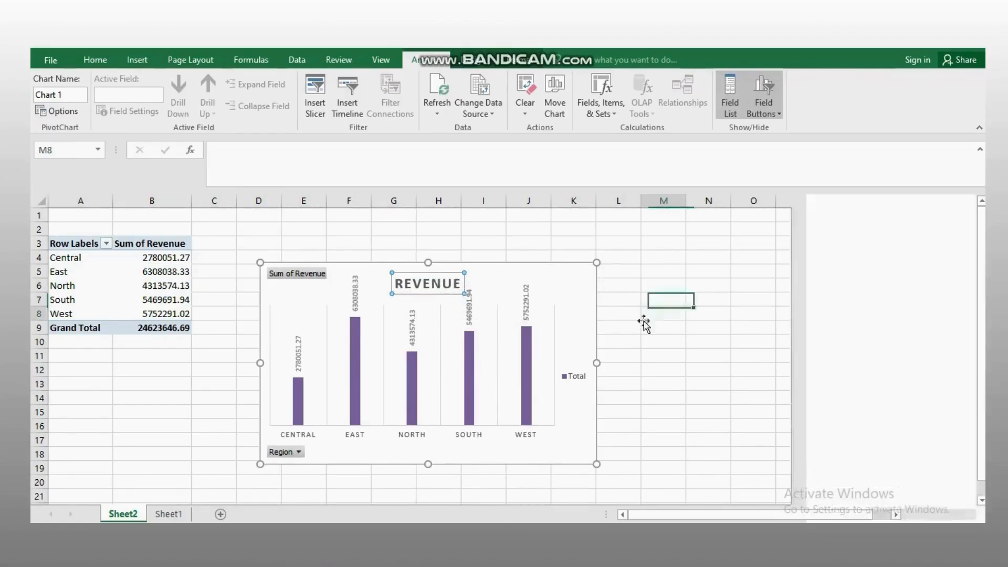
- Enlarge the revenue chart from its upper corner so it spans columns D to N and rows 2 to 18
click(542, 394)
drag(597, 262, 730, 225)
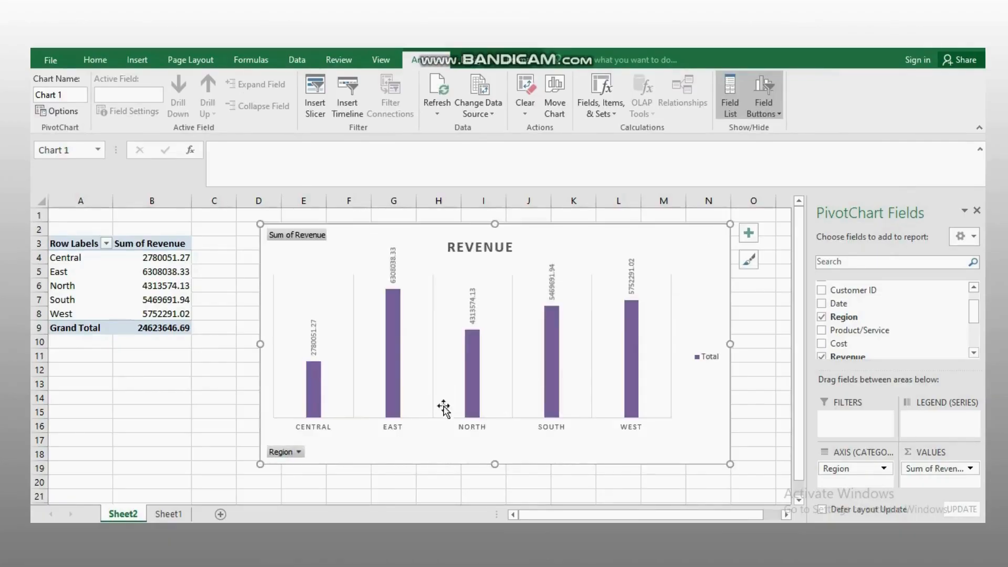
click(277, 499)
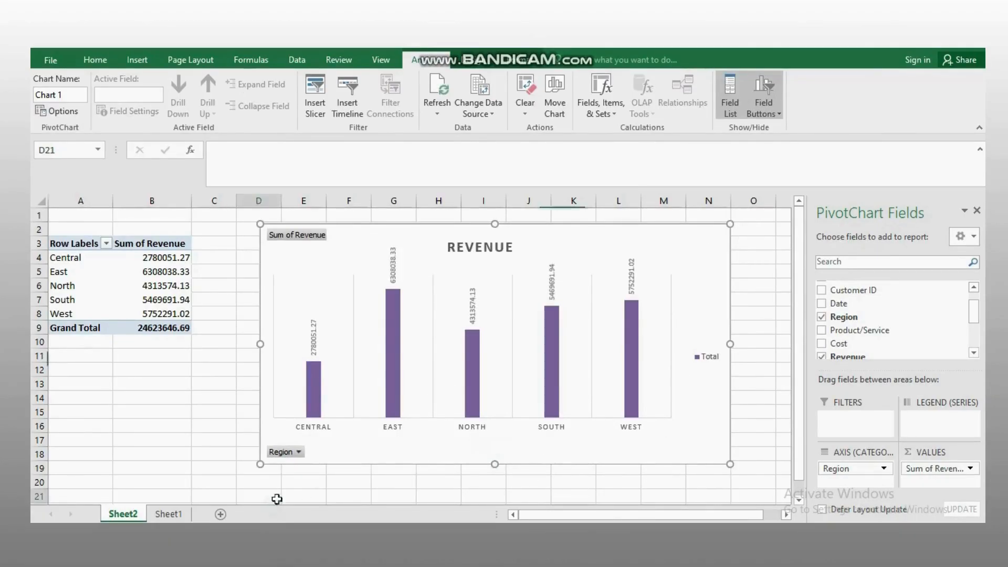
click(298, 452)
click(216, 434)
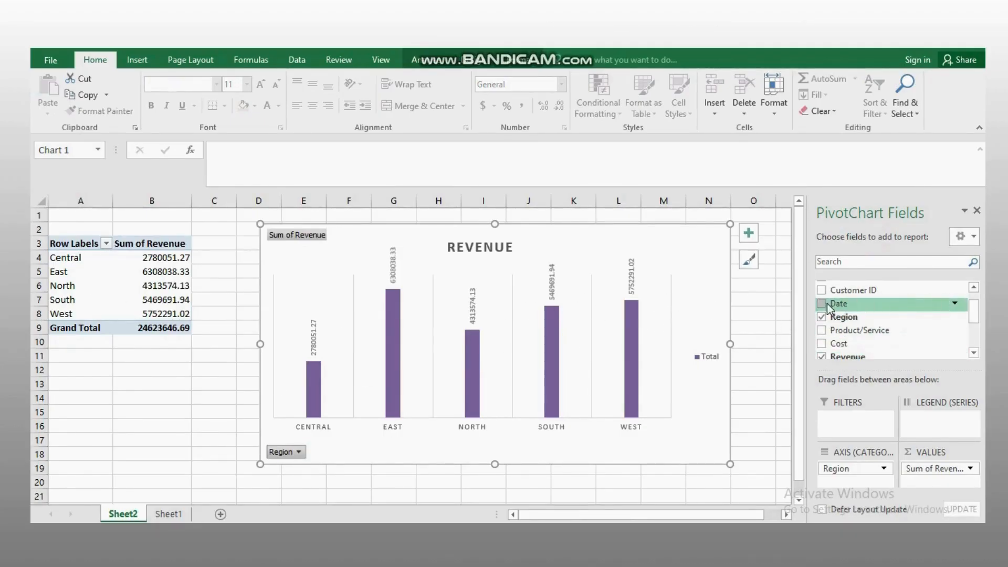
- Add the Date field beneath Region on the PivotChart axis and add the sum of Profit as a second value
drag(844, 318, 836, 468)
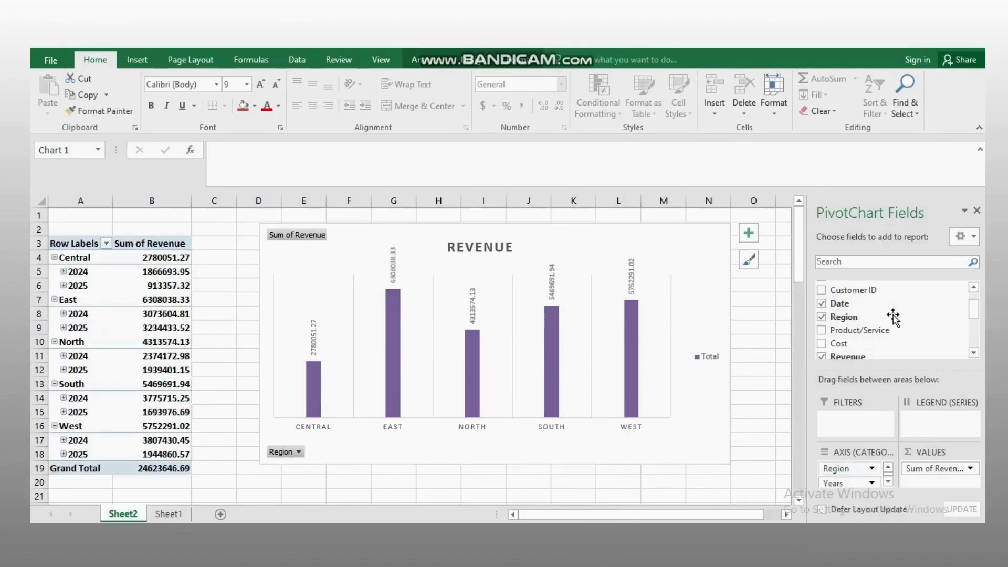
click(461, 457)
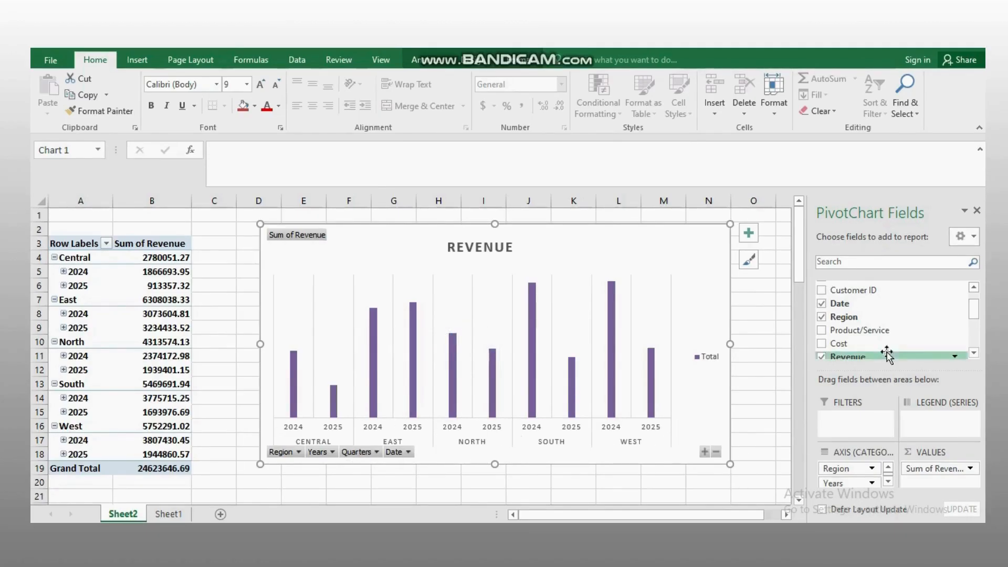
drag(979, 310, 978, 325)
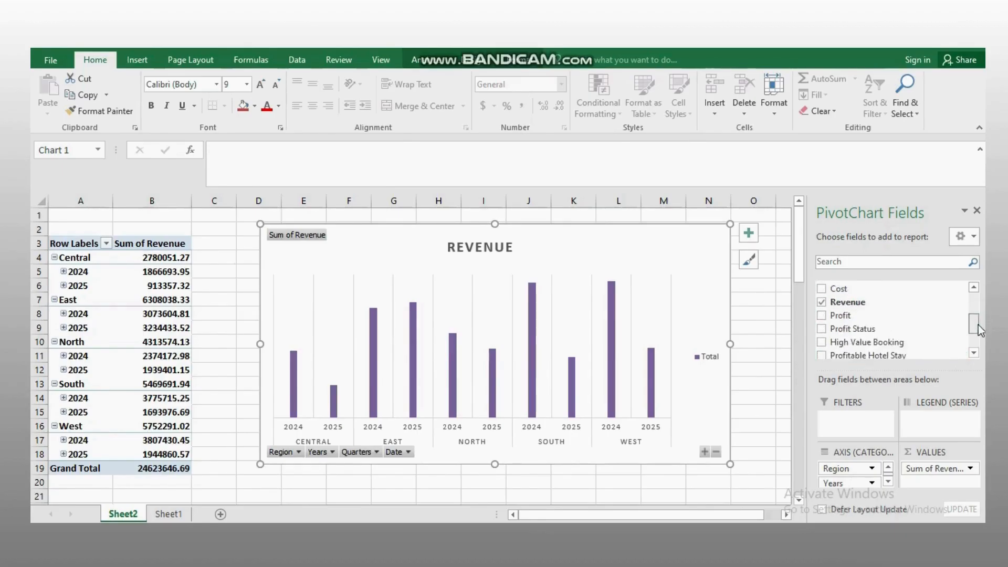
click(822, 315)
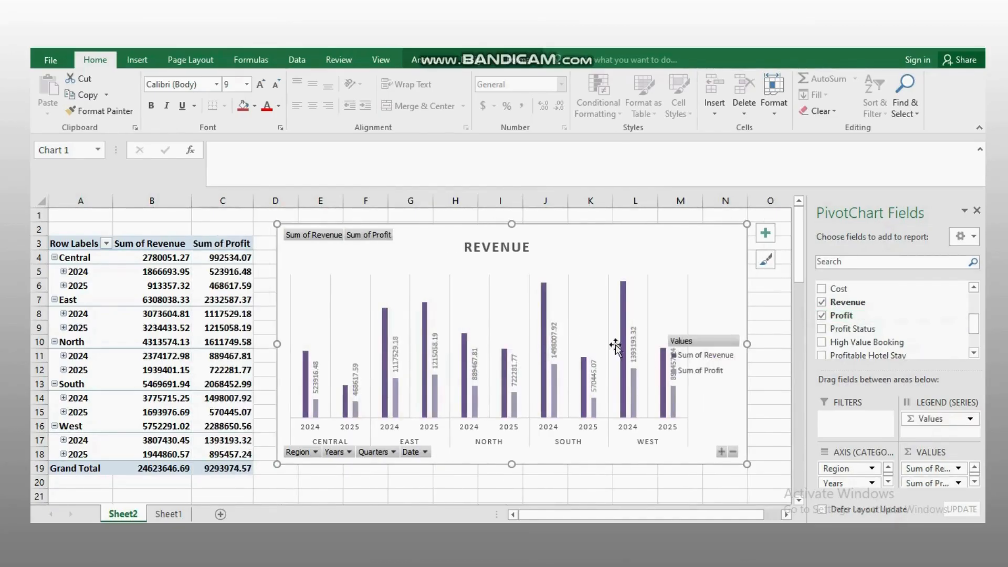
- Move the chart legend up beside the title, clear of the West columns
click(717, 362)
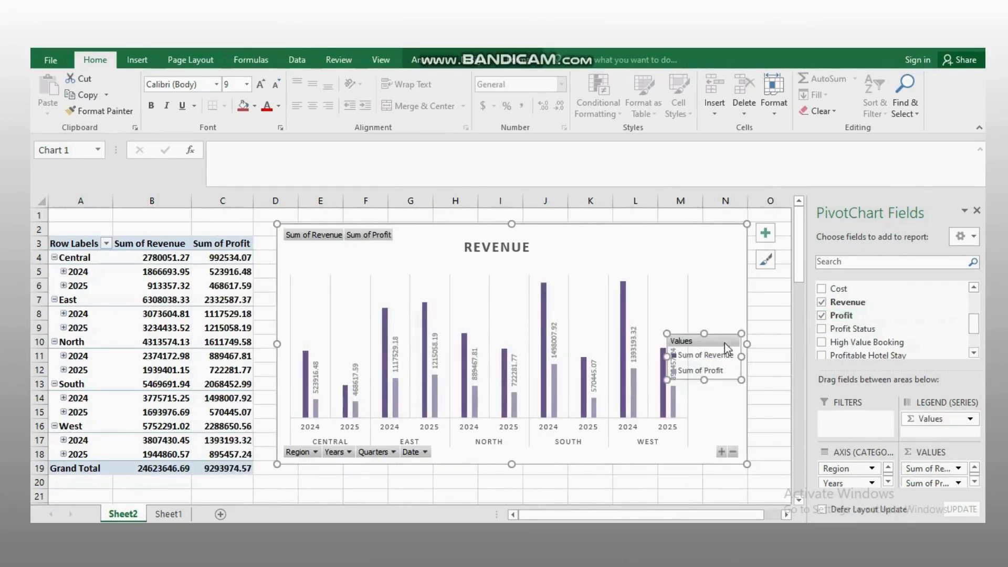
click(730, 326)
click(725, 354)
drag(729, 361, 725, 279)
- Change the Sum of Profit series to a 2-D line, keeping Sum of Revenue as columns
click(691, 271)
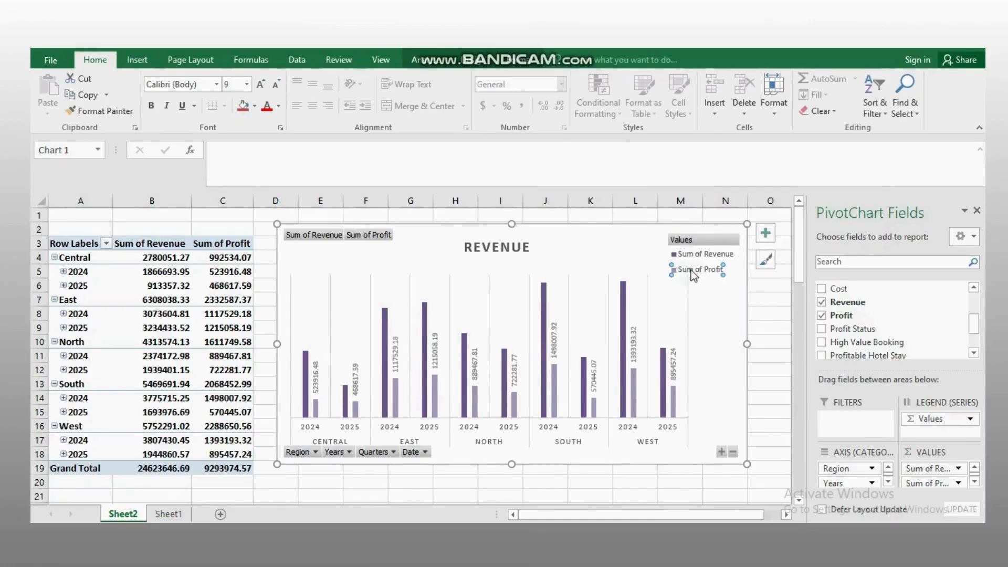
click(138, 59)
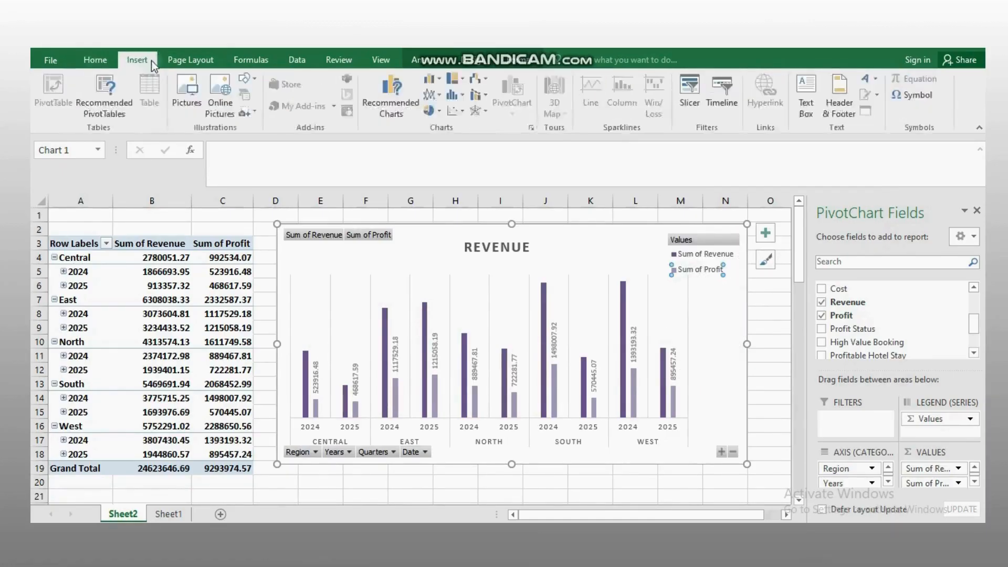
click(434, 95)
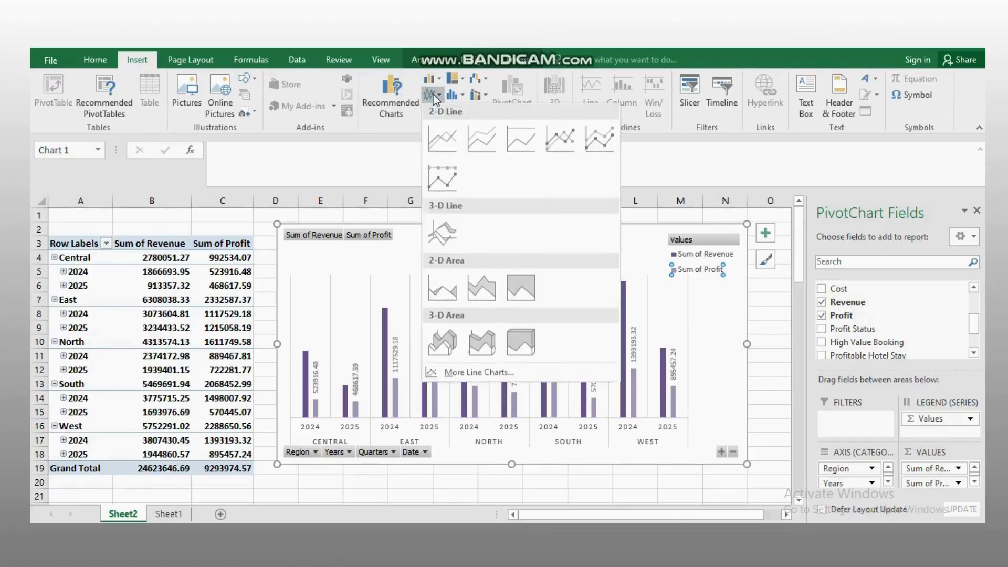
click(436, 143)
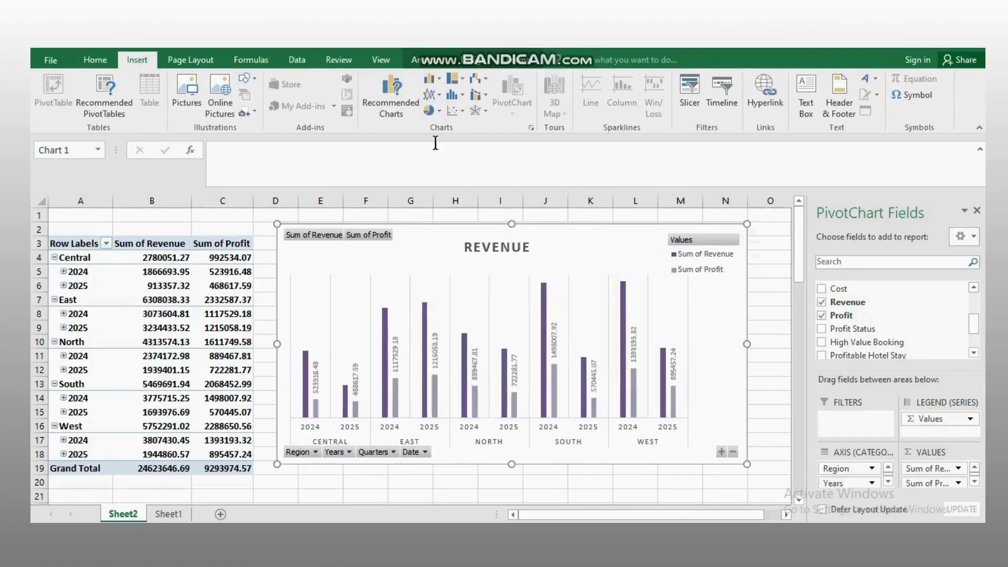
- Apply the fourth Colorful palette to the combo chart, giving orange revenue columns and a teal profit line
click(766, 259)
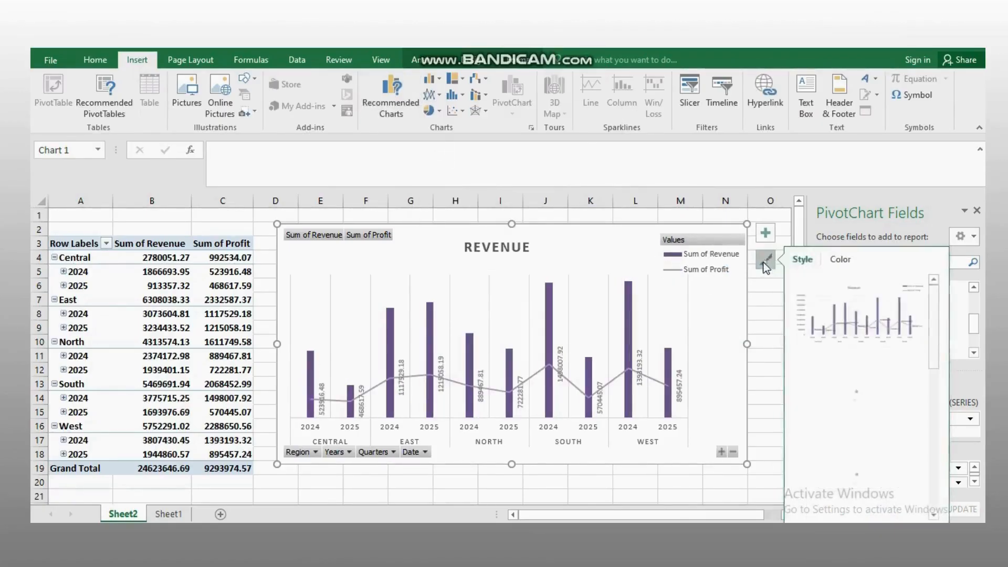
click(840, 258)
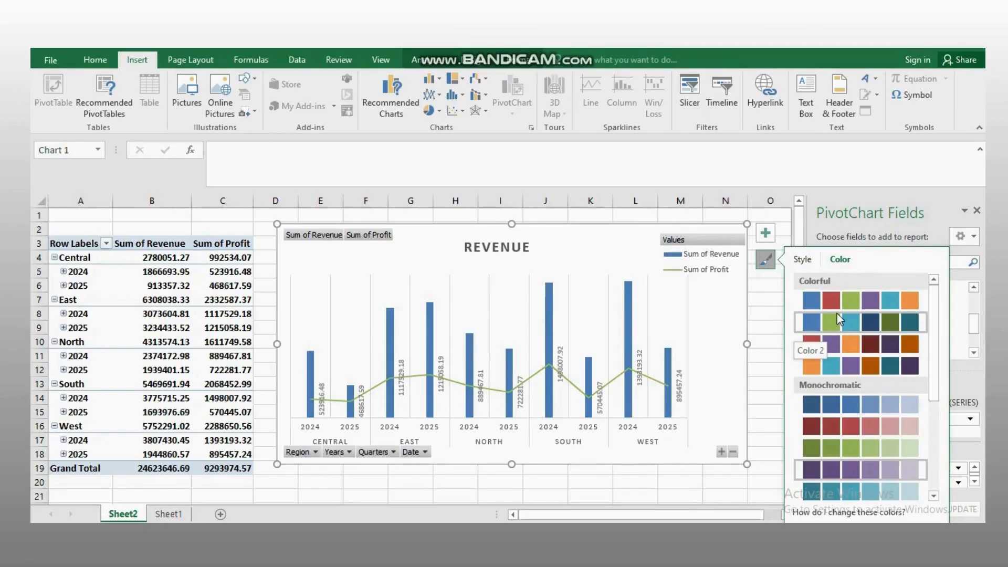
click(868, 368)
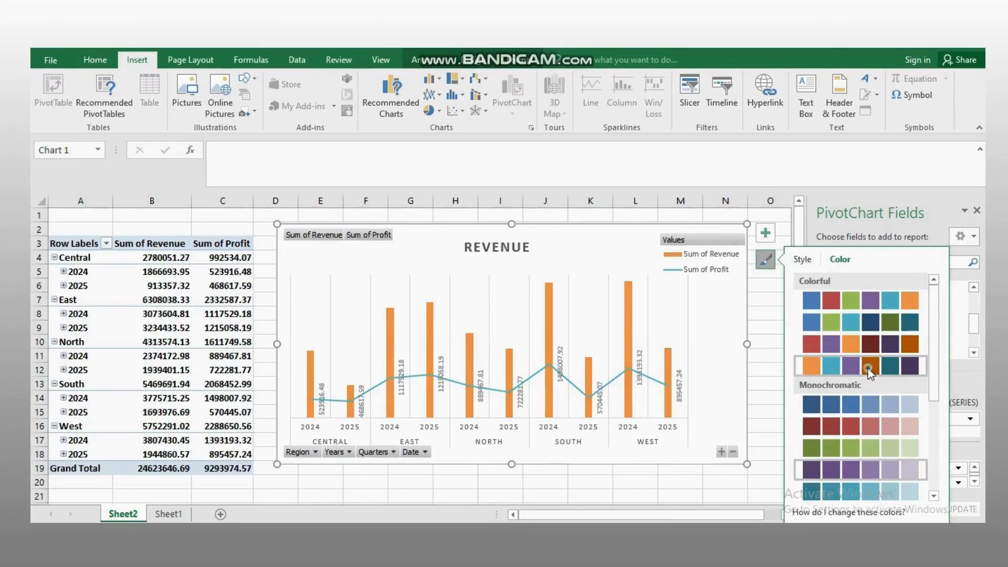
click(783, 337)
click(766, 327)
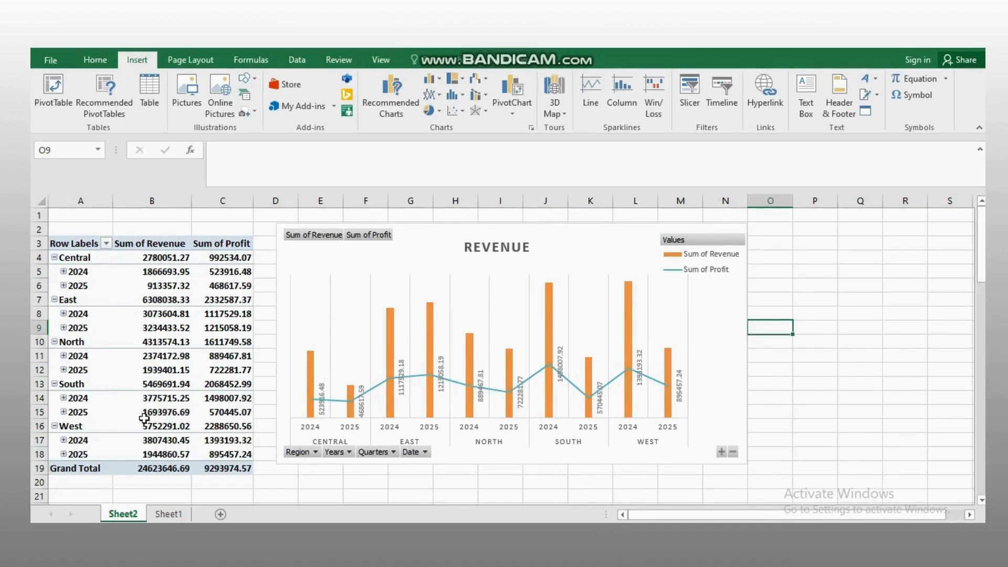
- Expand the chart's date fields to quarters and months, and enlarge the chart in width and height
click(723, 453)
click(723, 451)
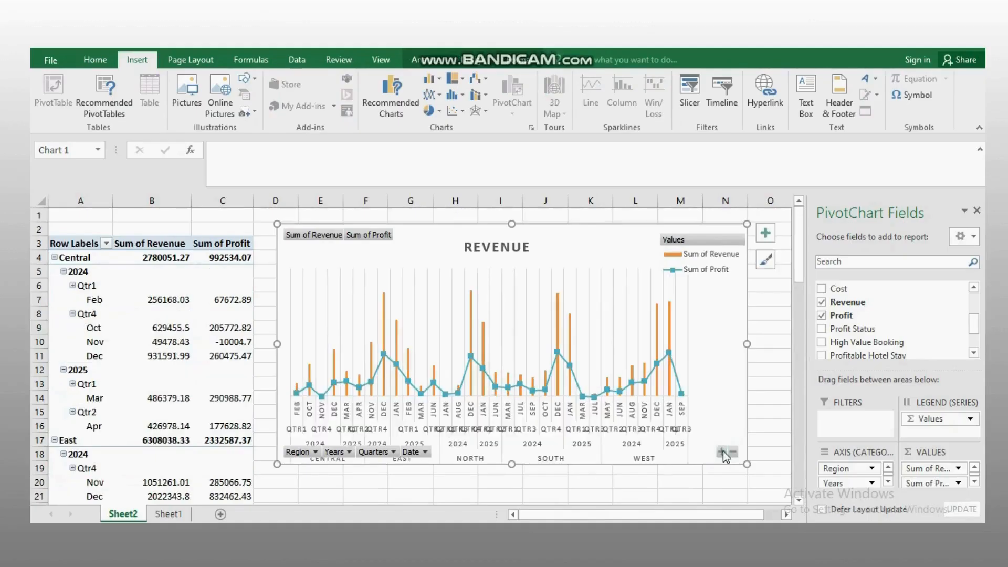
drag(747, 344, 633, 347)
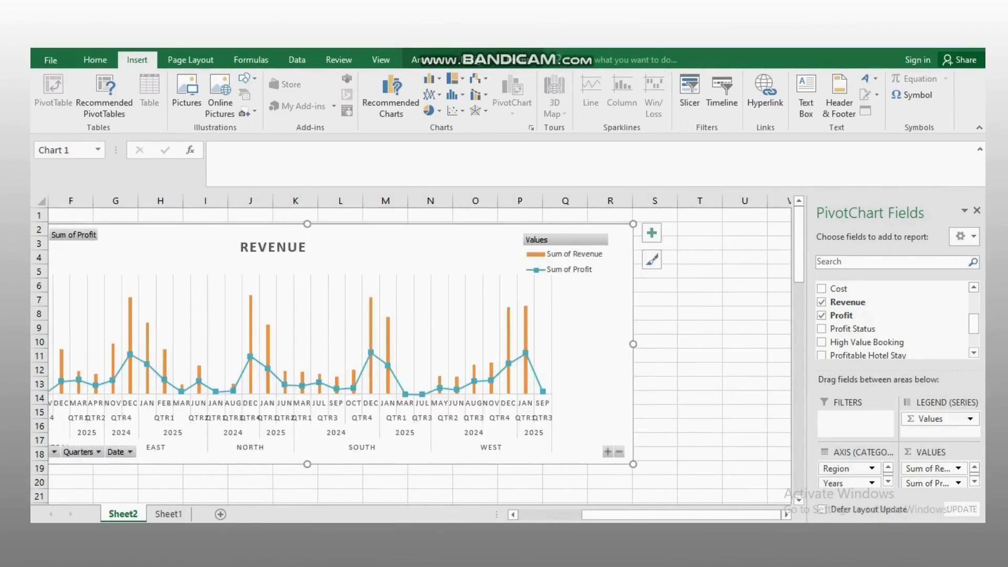
mouse_move(607, 518)
mouse_down()
mouse_move(632, 518)
mouse_move(590, 515)
mouse_up()
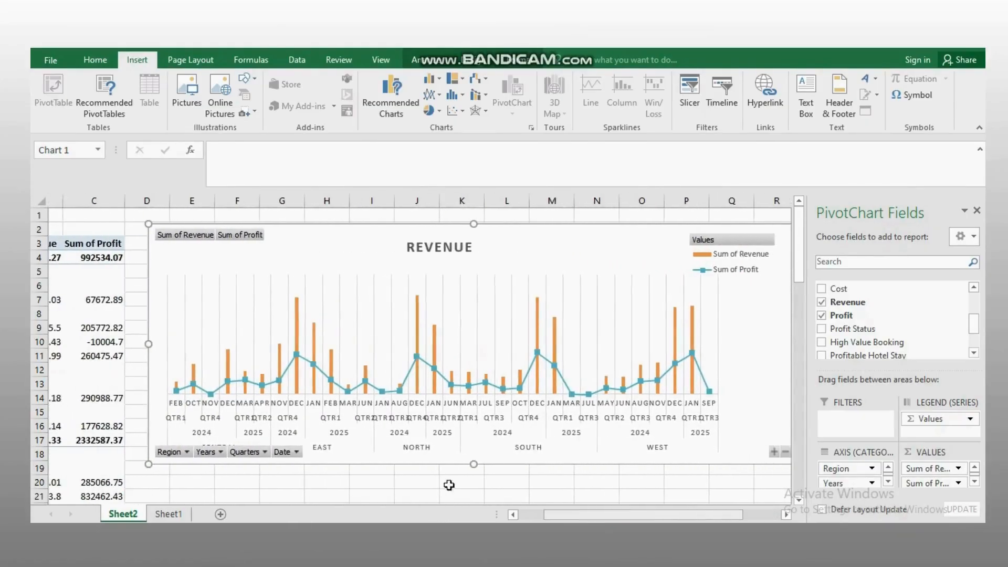
drag(456, 465, 457, 497)
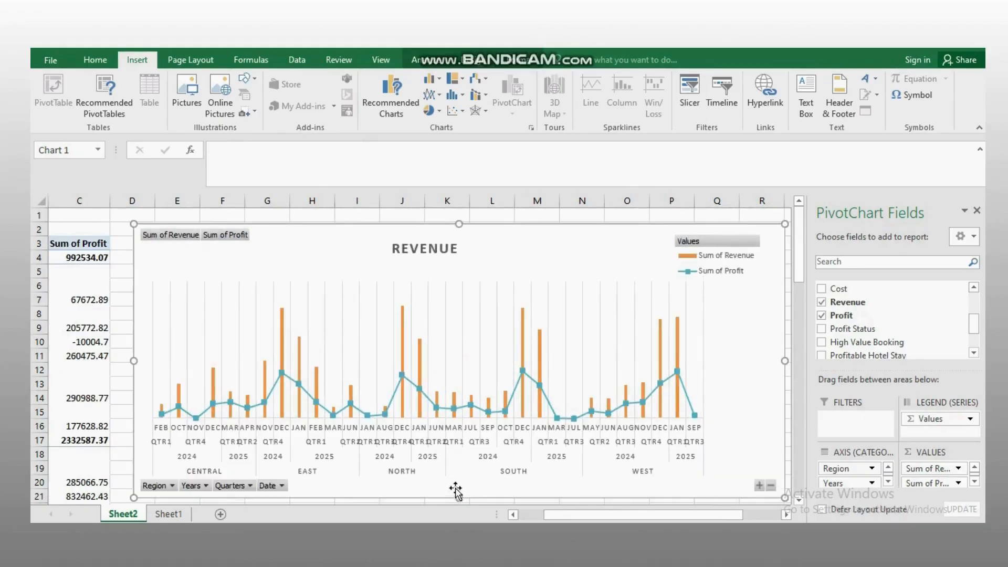
- Widen the chart a little further so the monthly labels are spaced farther apart
mouse_move(547, 395)
scroll(577, 354, down, 1)
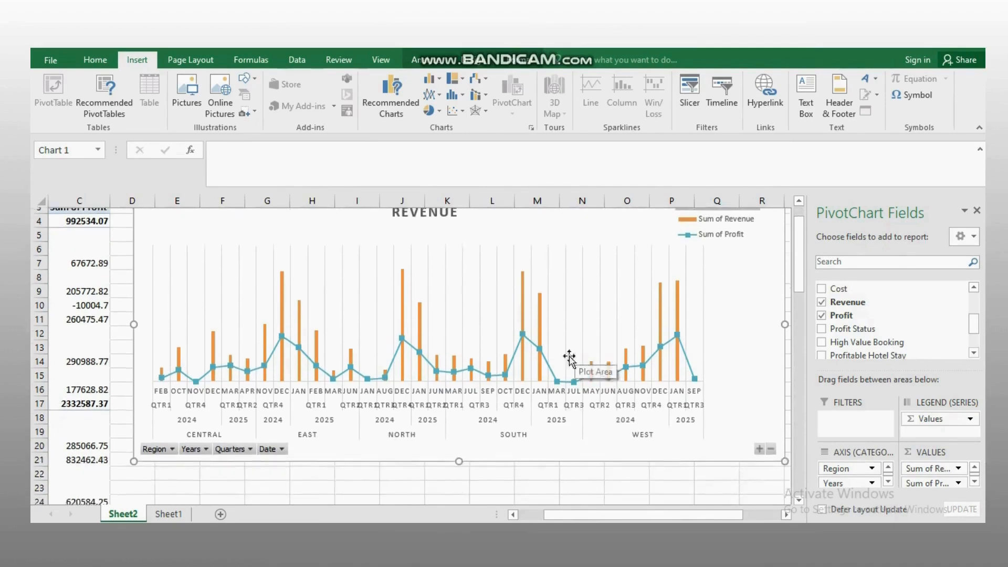
scroll(468, 371, up, 1)
mouse_move(567, 520)
mouse_down()
mouse_move(536, 521)
mouse_move(560, 521)
mouse_up()
scroll(282, 378, down, 1)
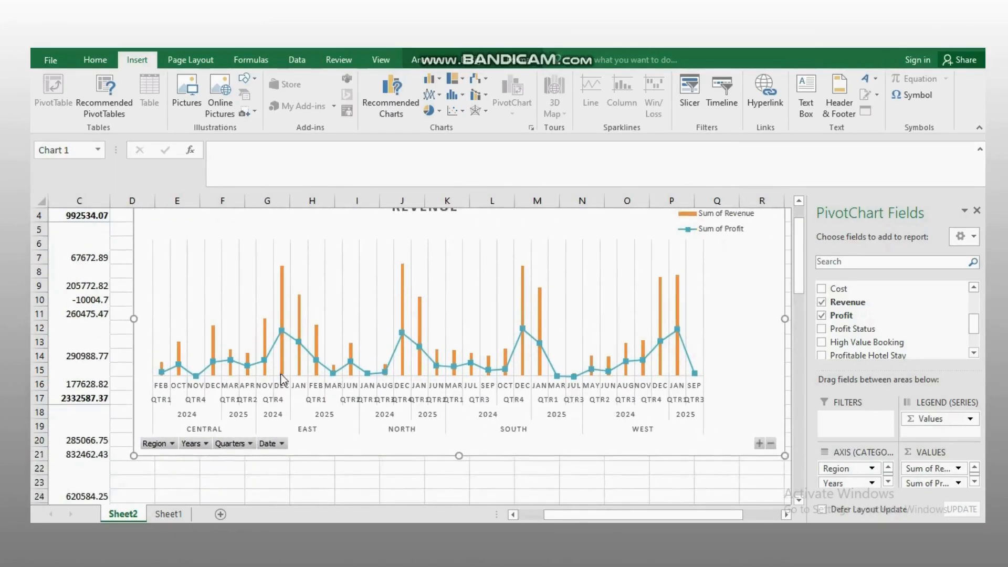
scroll(282, 378, up, 1)
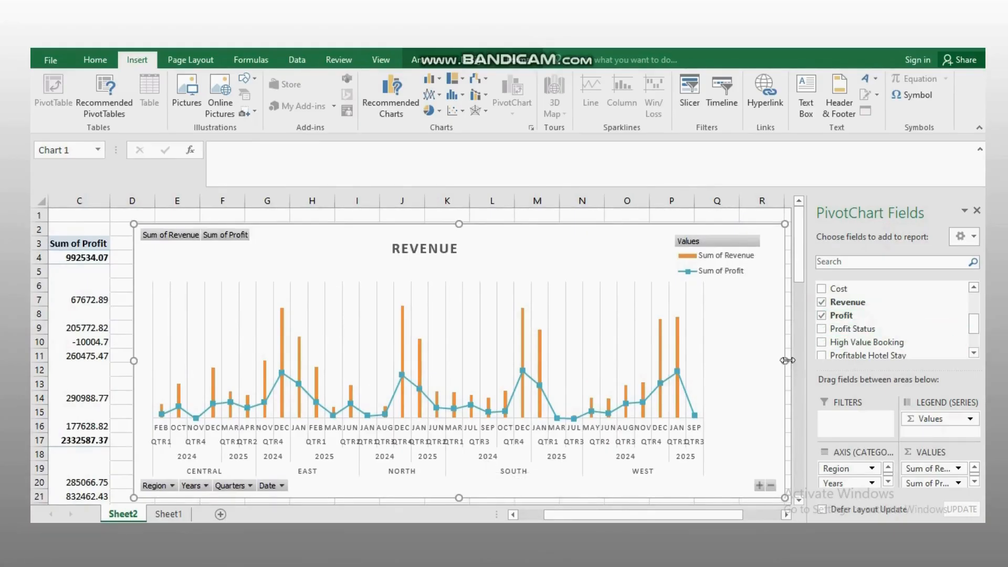
drag(810, 363, 806, 365)
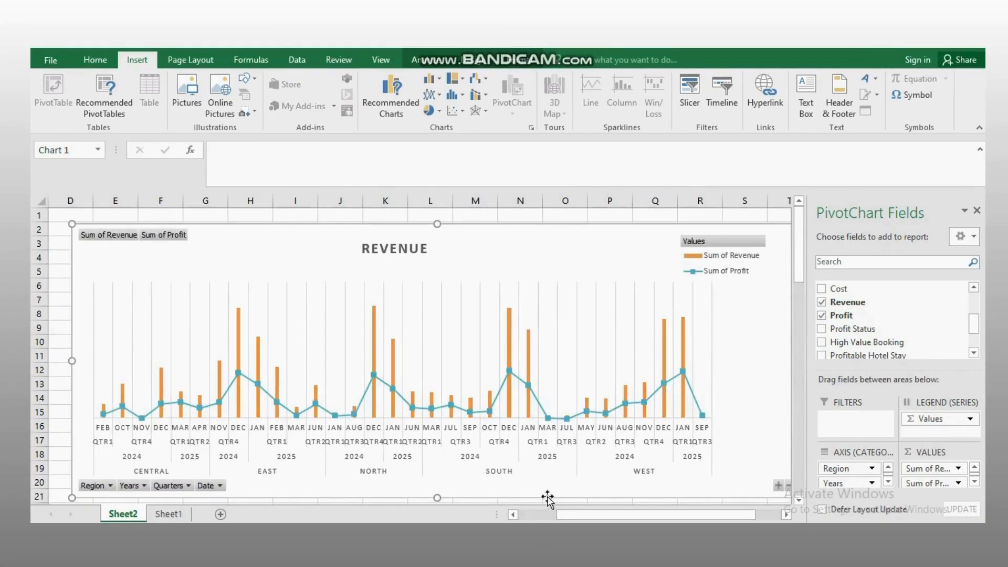
drag(588, 517, 559, 520)
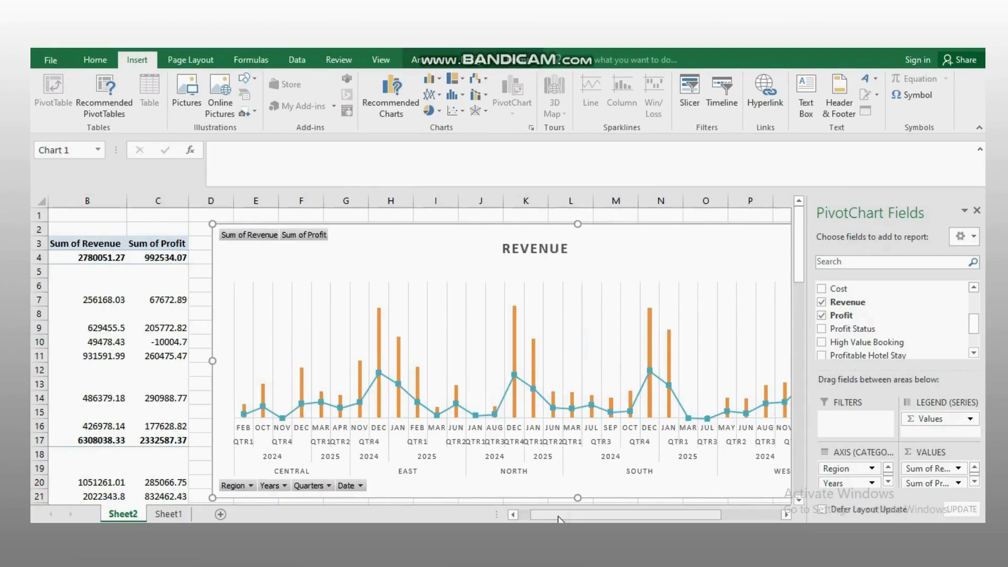
drag(588, 517, 603, 522)
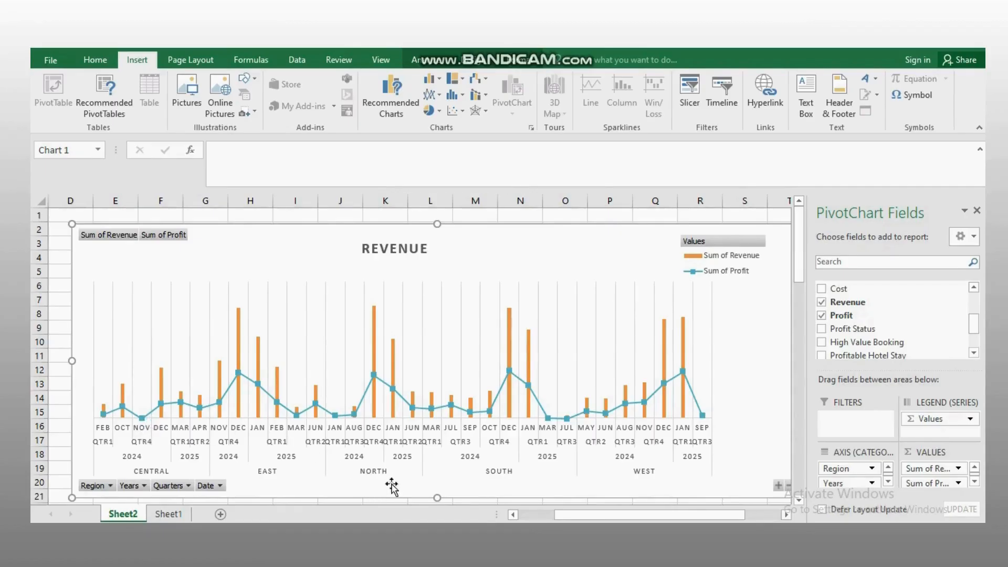
click(336, 416)
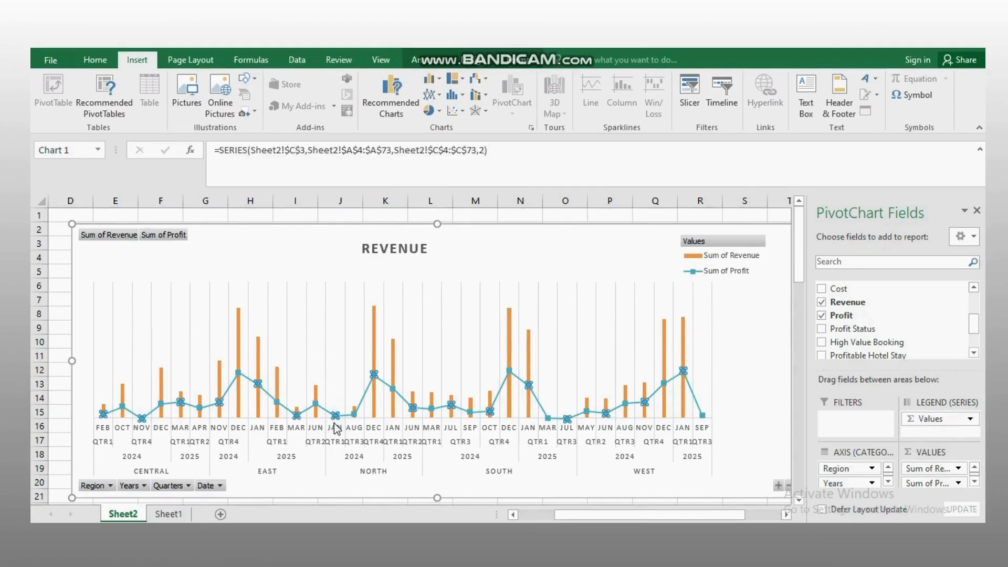
click(337, 430)
double_click(338, 431)
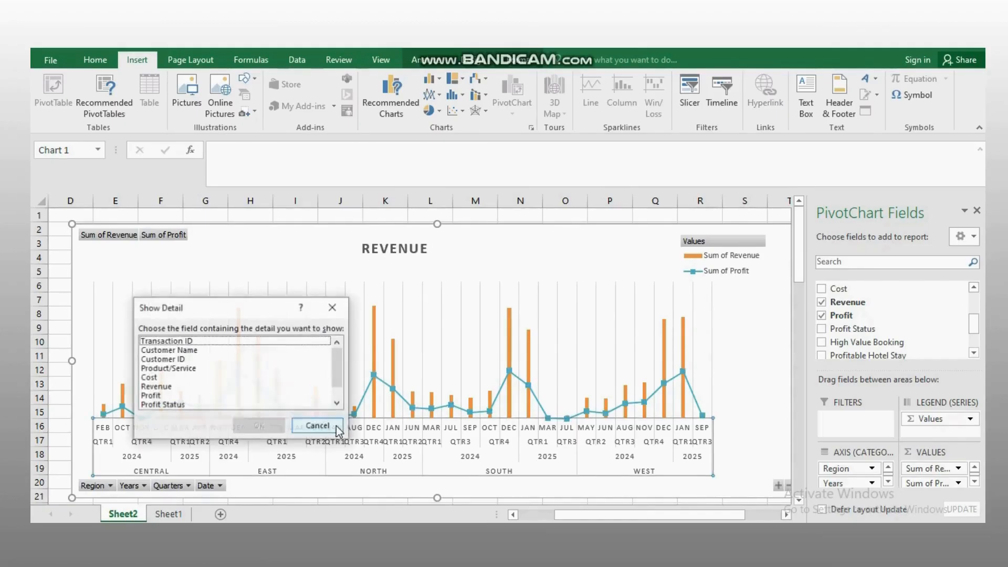
click(333, 306)
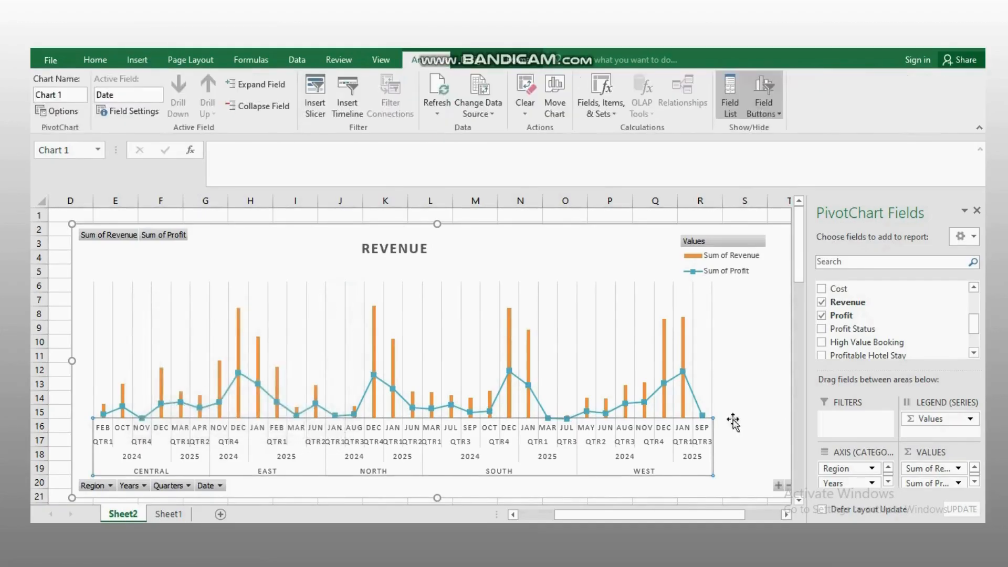
- Remove the Date, Quarters and Years fields from the PivotChart so only Region remains on the category axis
drag(675, 516, 640, 518)
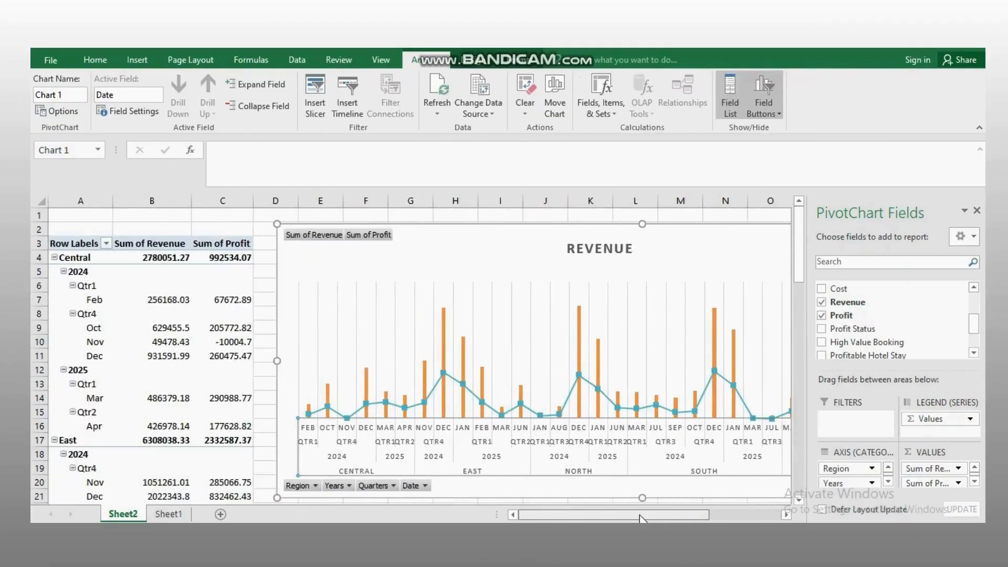
scroll(490, 426, down, 6)
scroll(410, 391, up, 5)
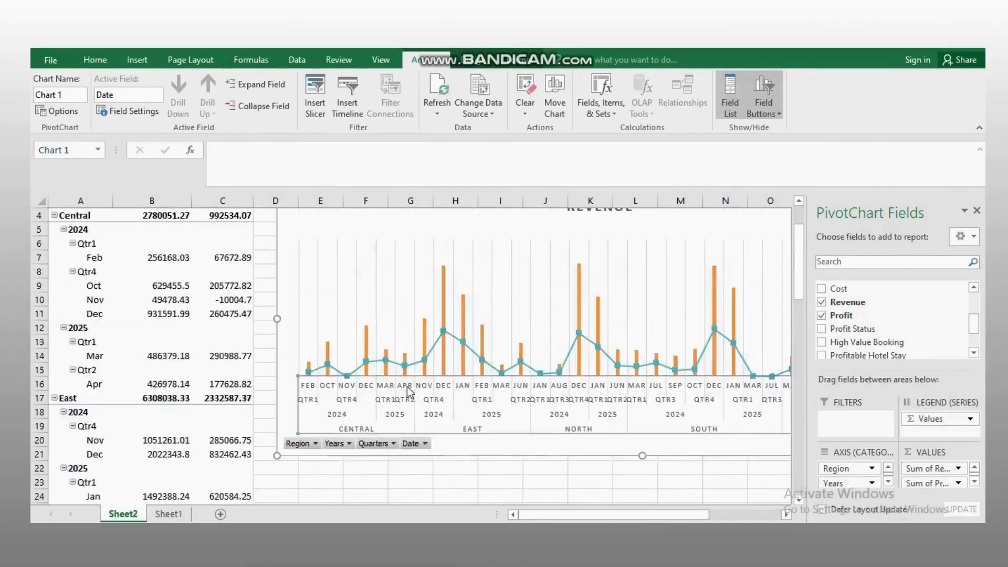
scroll(410, 391, up, 1)
click(888, 482)
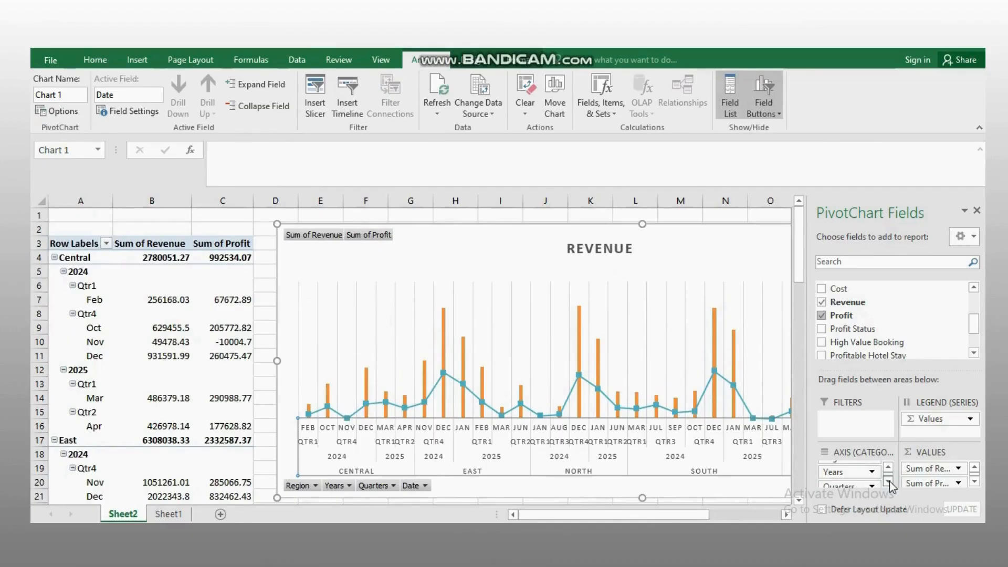
scroll(851, 336, down, 2)
scroll(840, 341, up, 4)
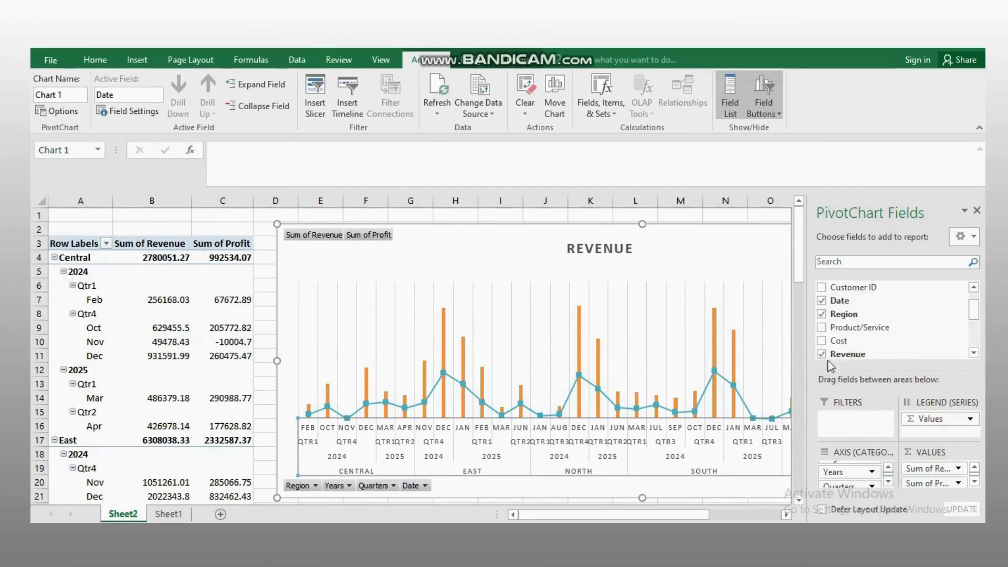
click(822, 301)
scroll(840, 326, down, 4)
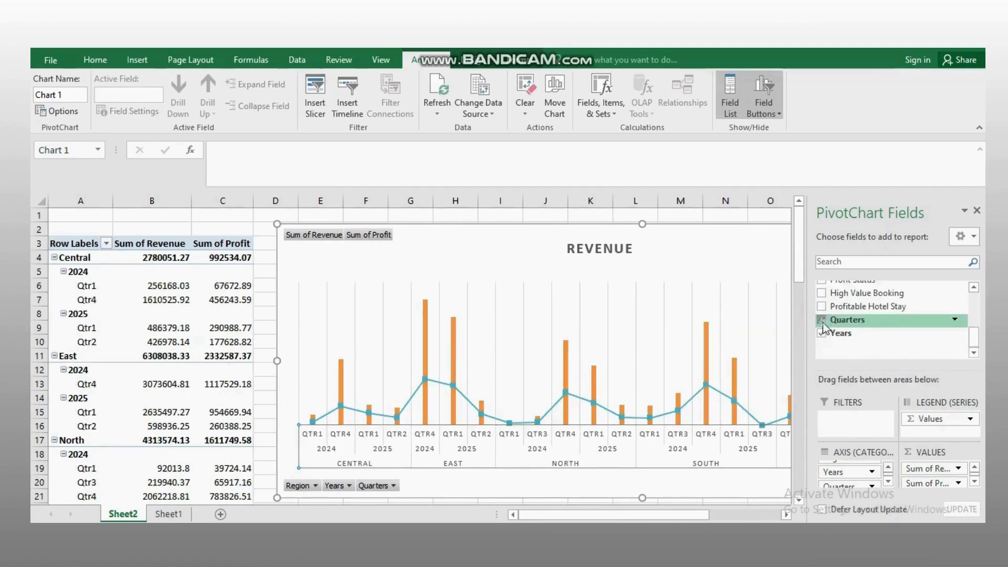
click(821, 320)
click(821, 333)
scroll(840, 336, up, 4)
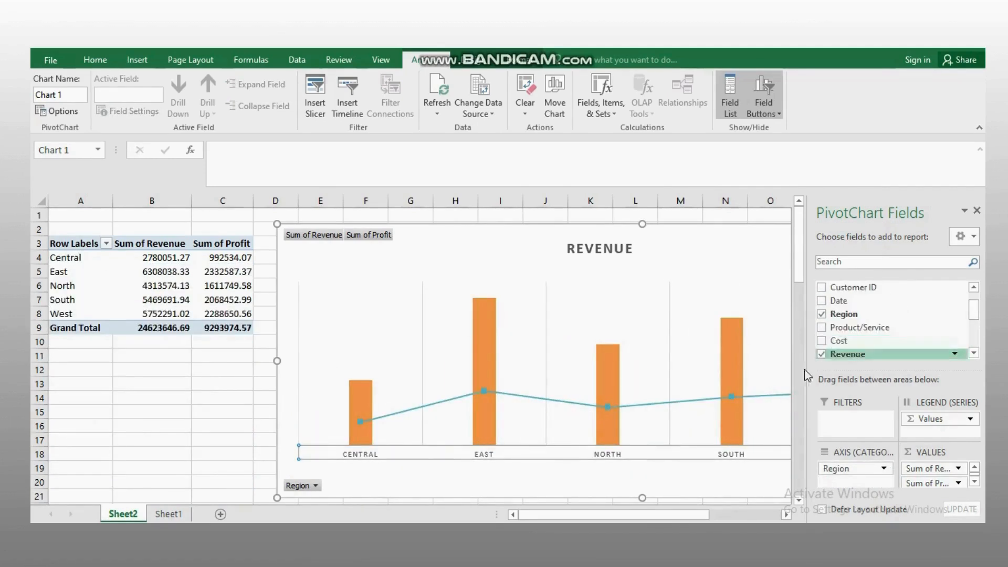
- Replace the Region field with Product/Service on the PivotChart's category axis
drag(602, 514, 636, 514)
scroll(909, 341, down, 1)
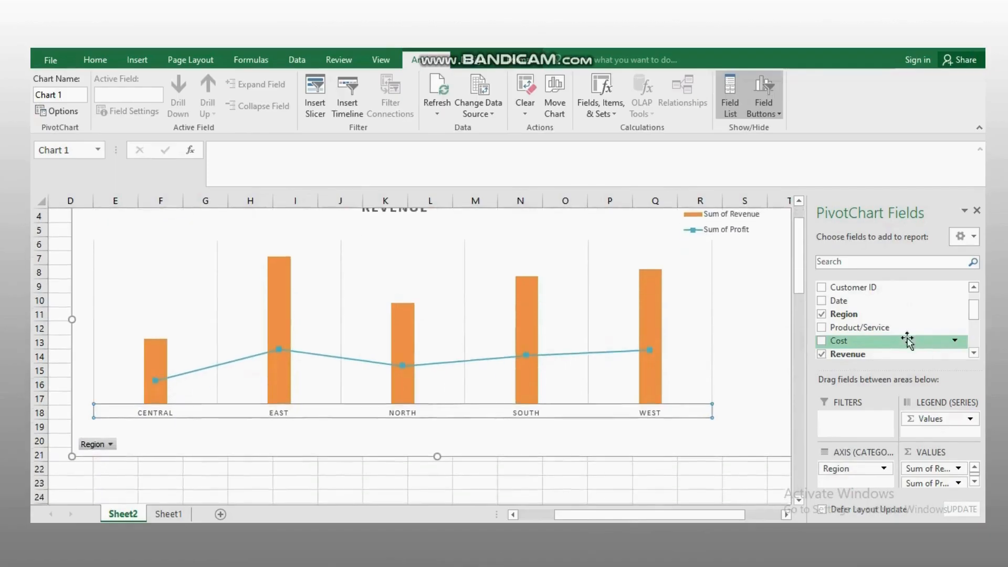
scroll(910, 338, up, 1)
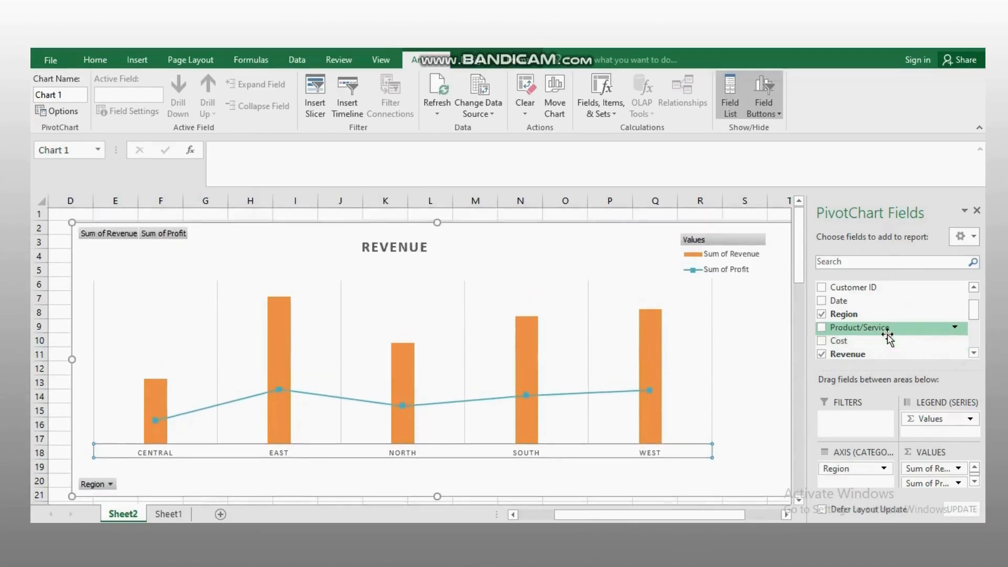
click(822, 315)
mouse_move(976, 313)
mouse_down()
mouse_move(976, 300)
mouse_move(974, 310)
mouse_up()
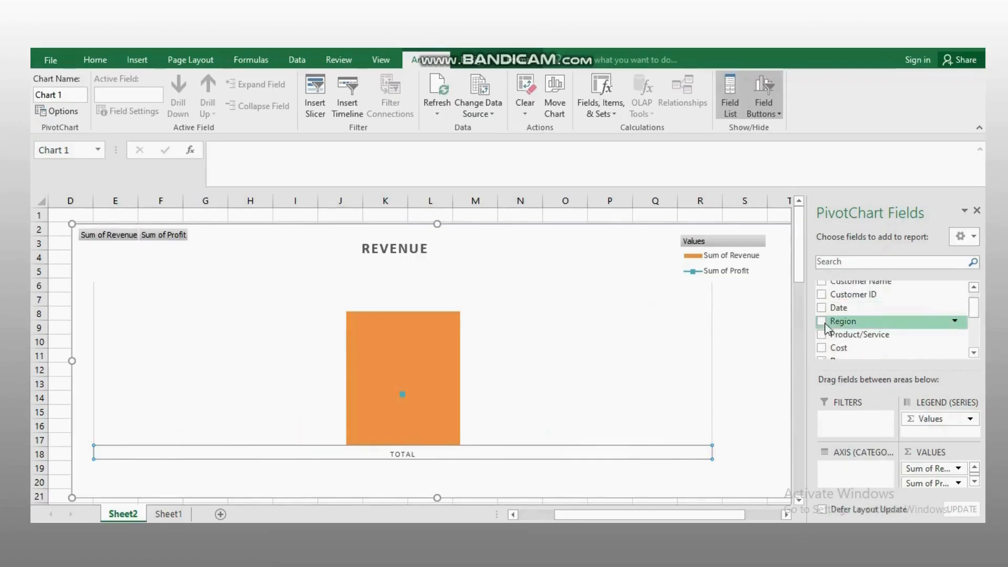
click(822, 335)
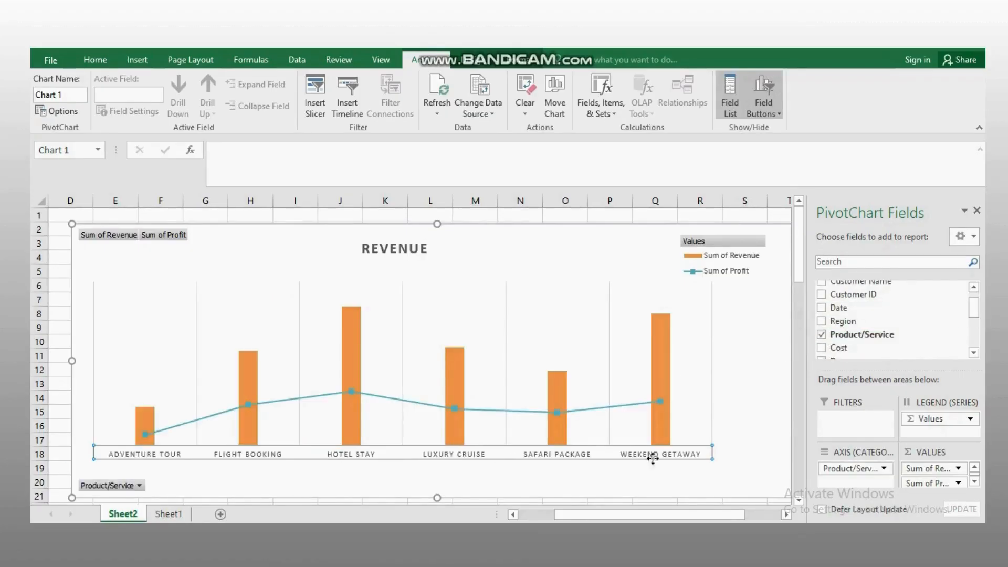
- Narrow the product revenue and profit chart slightly by pulling in its right edge
mouse_move(578, 513)
mouse_down()
mouse_move(536, 513)
mouse_move(591, 519)
mouse_up()
click(673, 273)
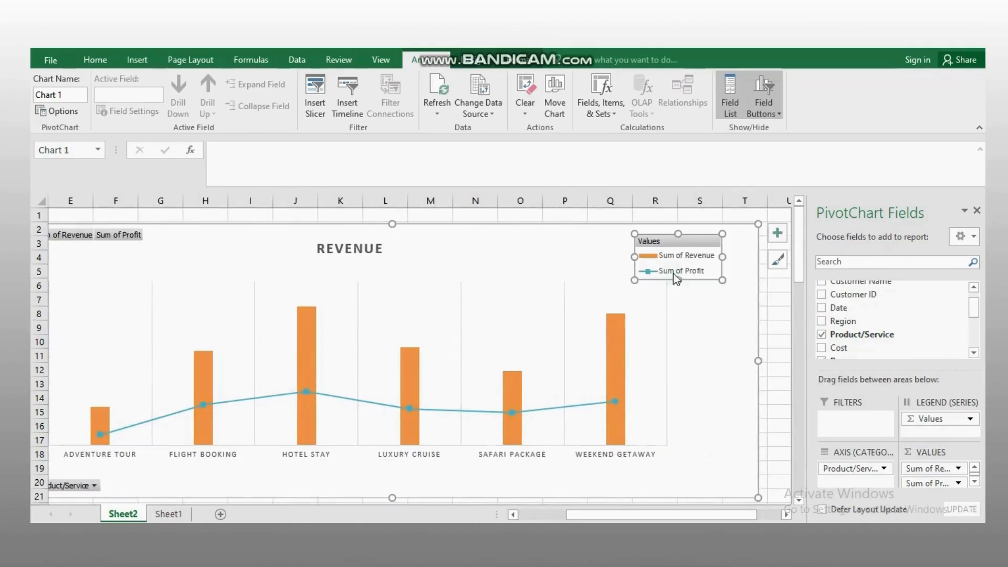
click(778, 234)
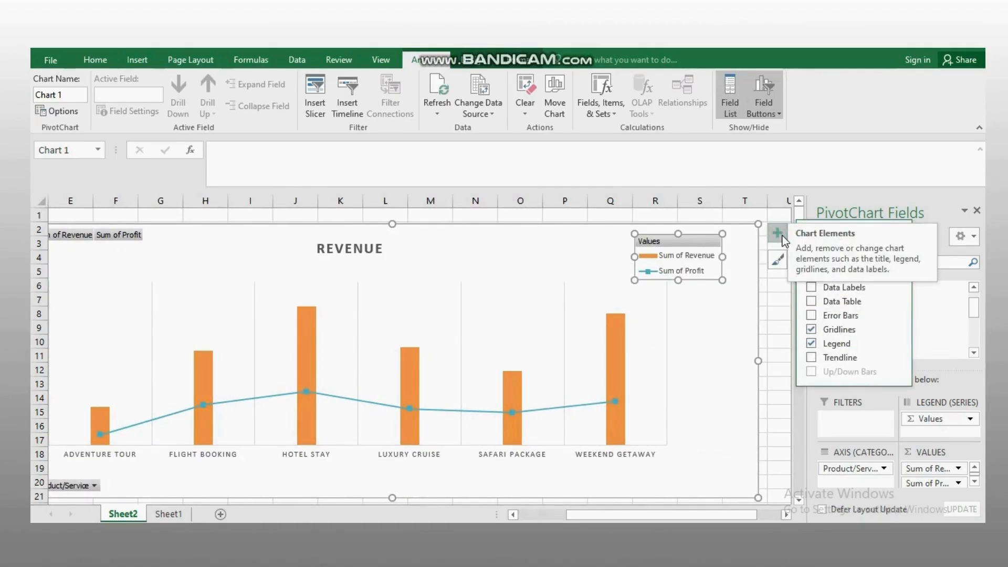
click(688, 318)
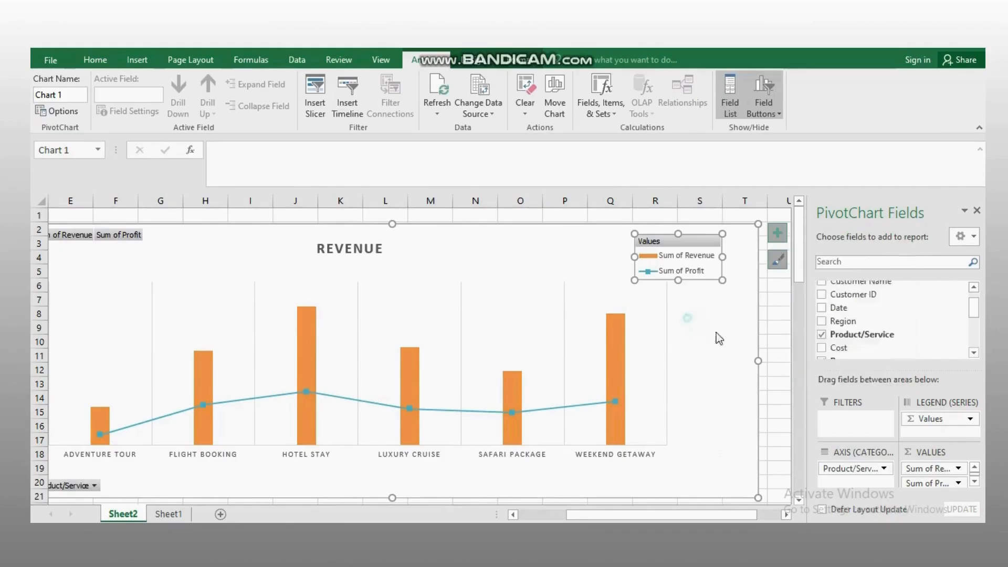
drag(757, 360, 737, 361)
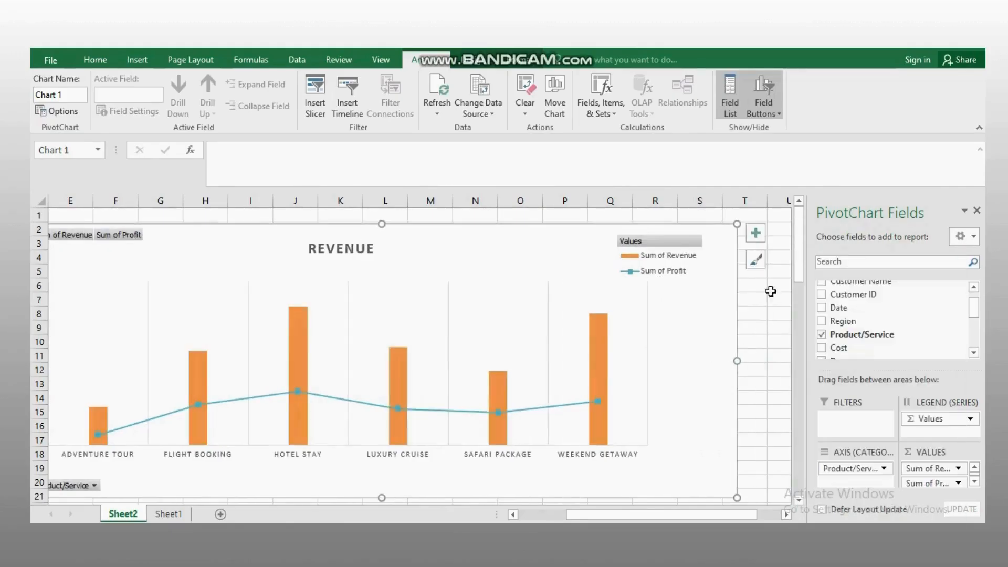
- Apply the light chart style with a diagonally hatched plot area and serif title to the combo chart
click(755, 259)
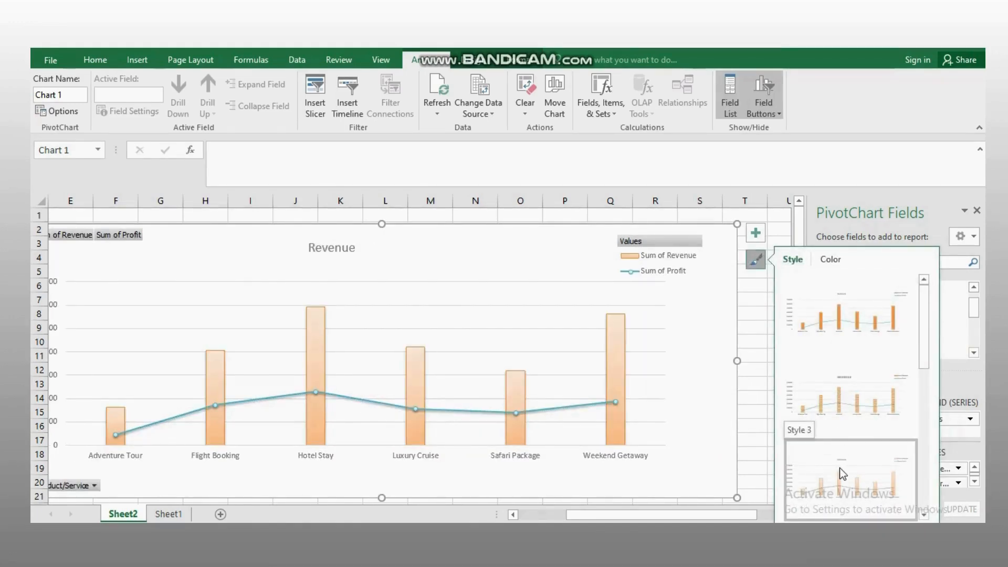
drag(925, 328, 922, 435)
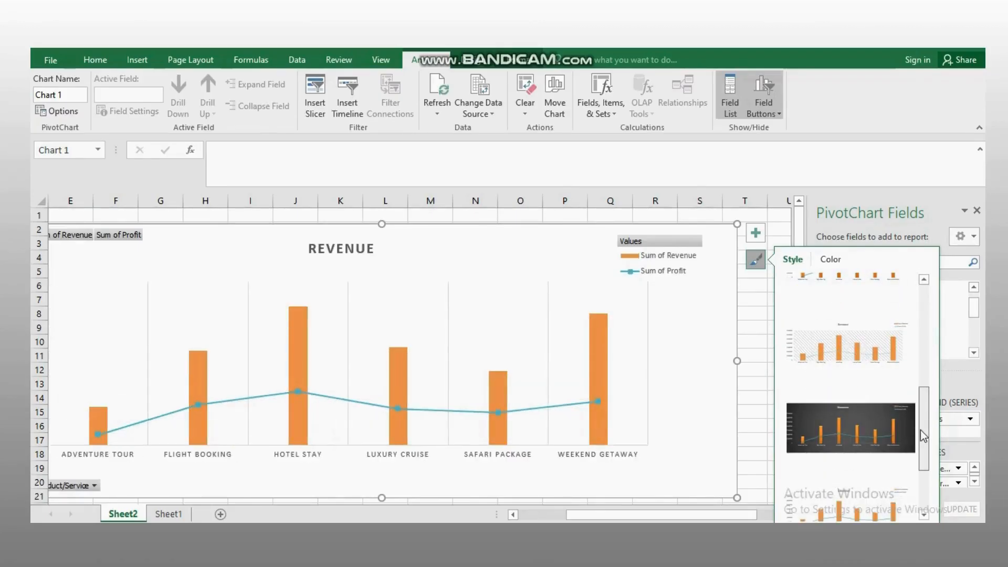
click(865, 424)
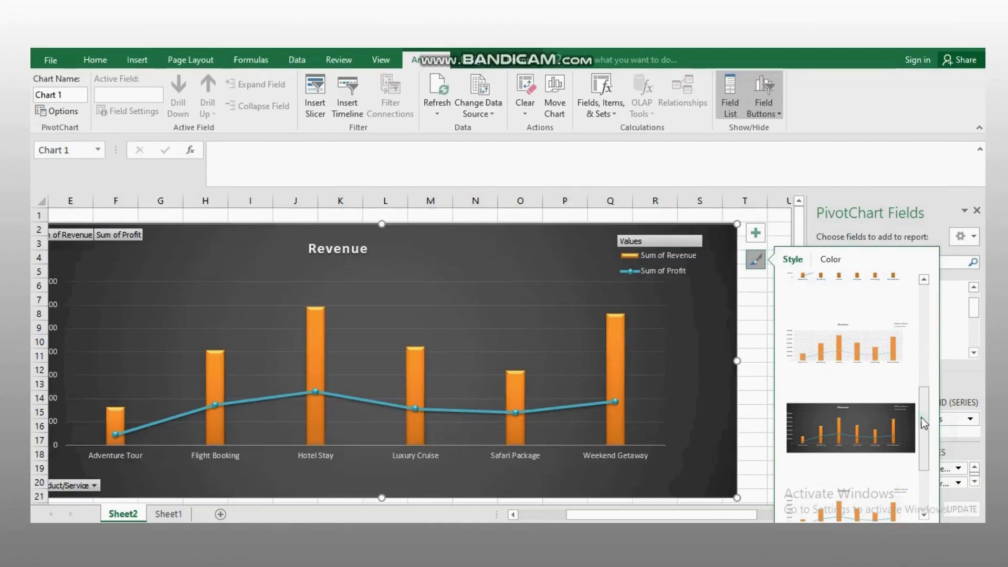
drag(924, 424, 924, 396)
click(868, 437)
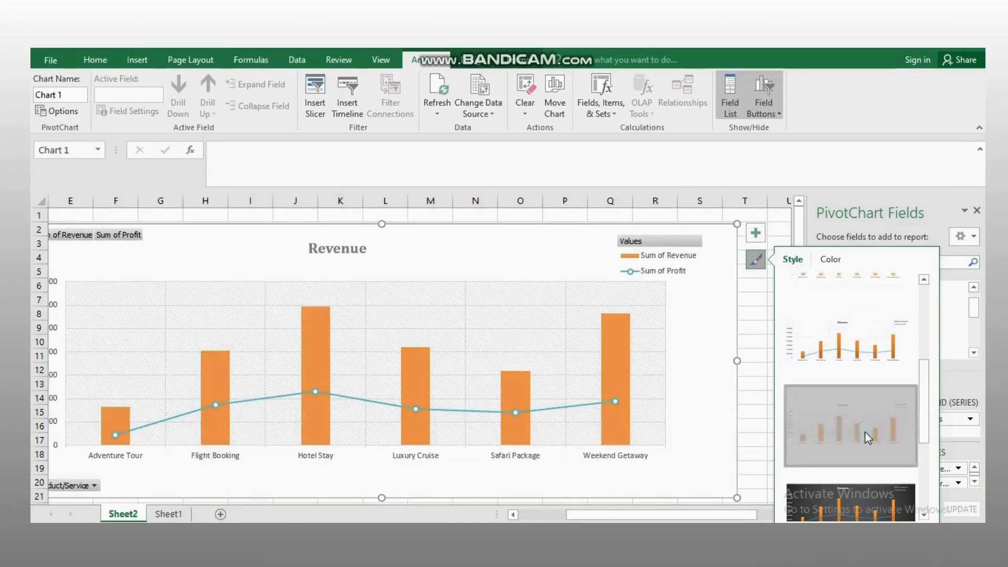
click(751, 303)
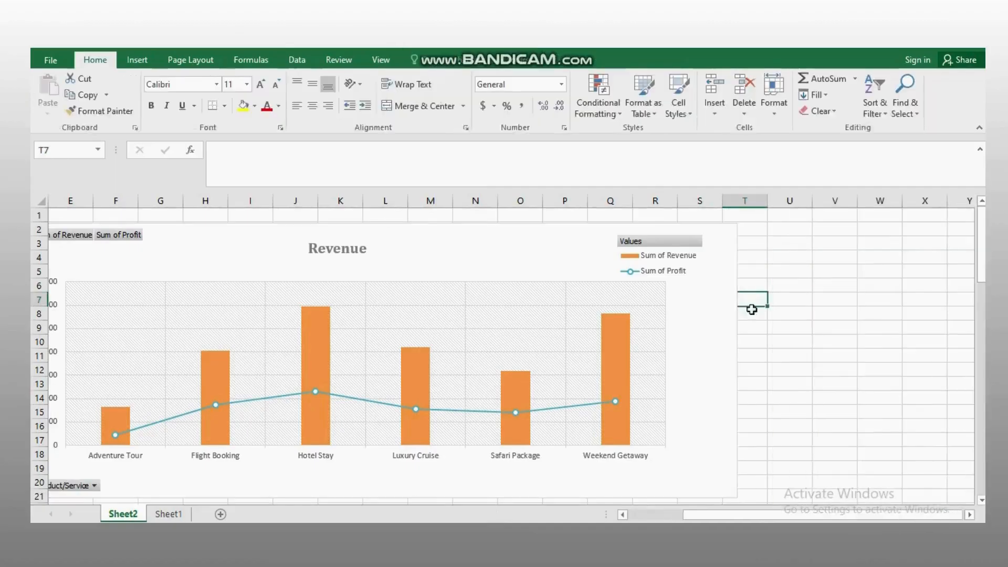
- Add Cost to the PivotTable values, remove Profit, and close the field list
drag(701, 513, 649, 511)
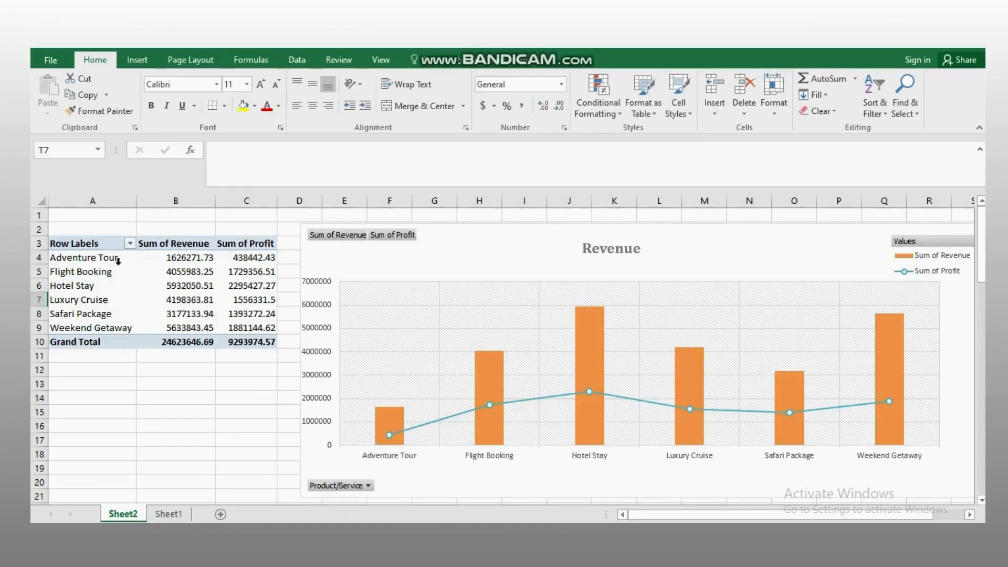
click(102, 241)
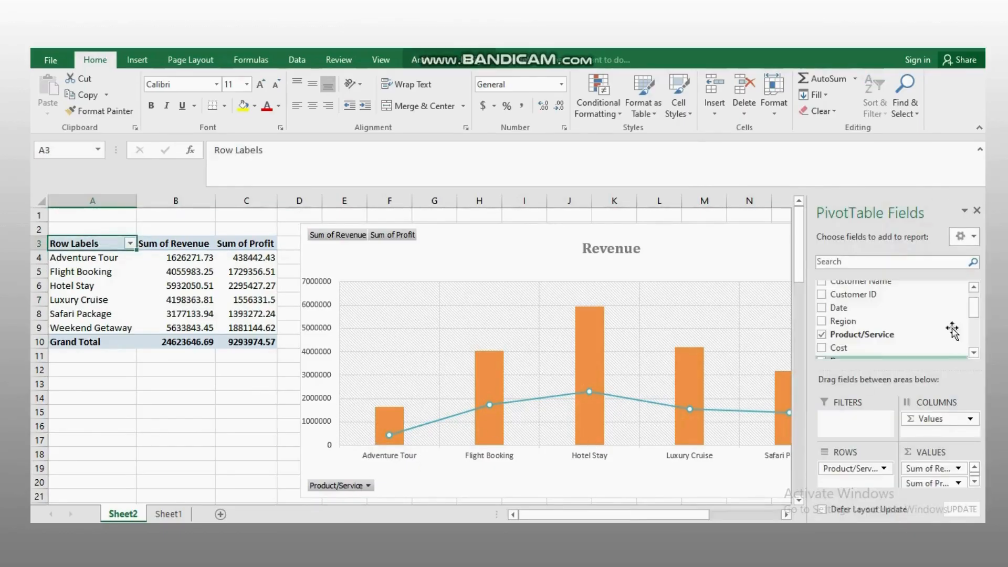
drag(974, 312, 974, 318)
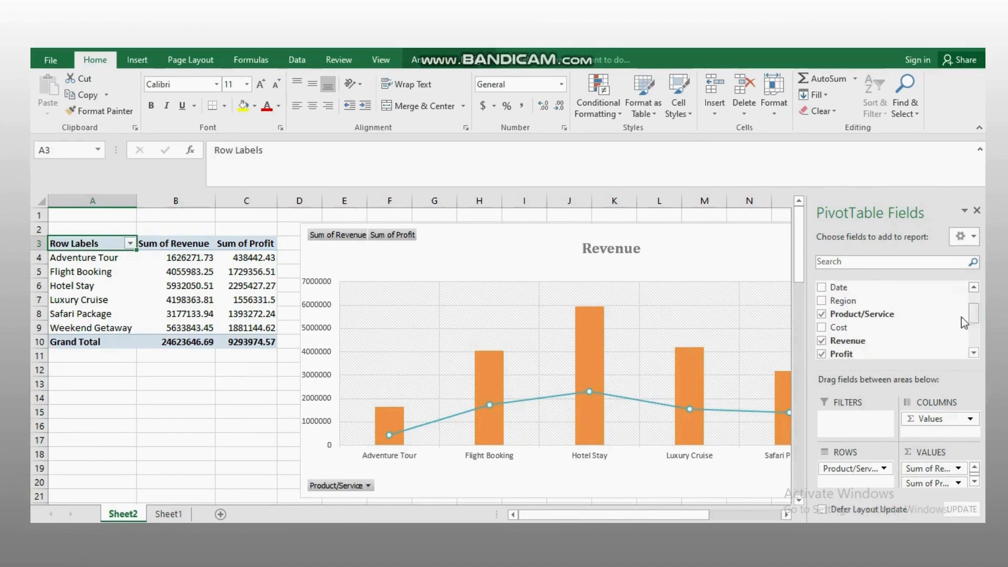
click(822, 327)
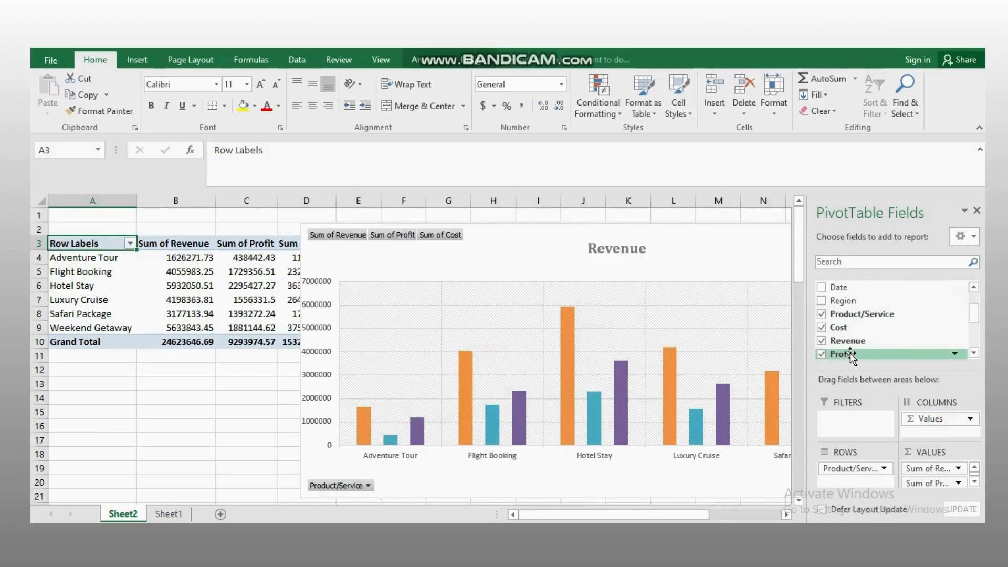
click(822, 355)
click(641, 489)
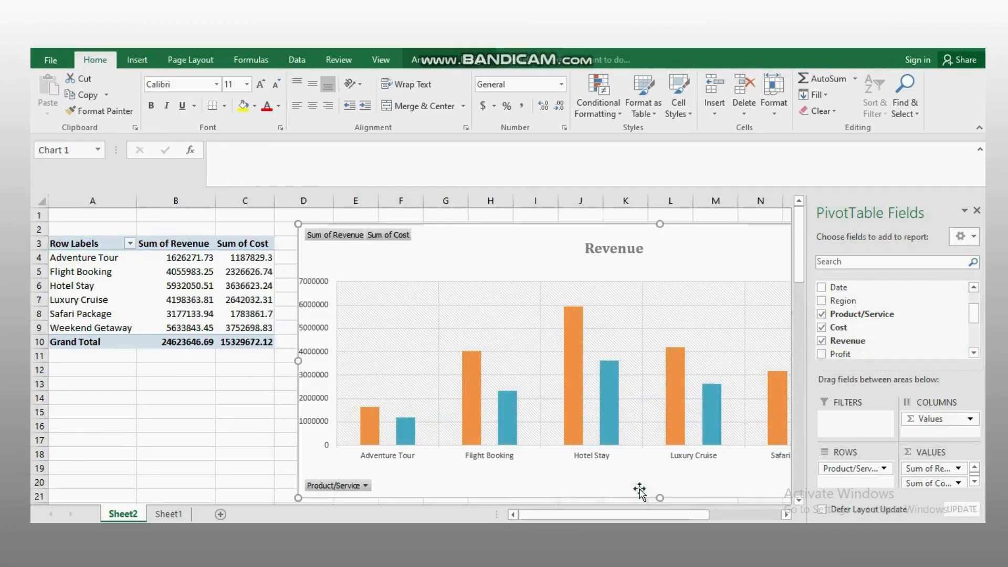
click(977, 210)
drag(733, 520, 749, 520)
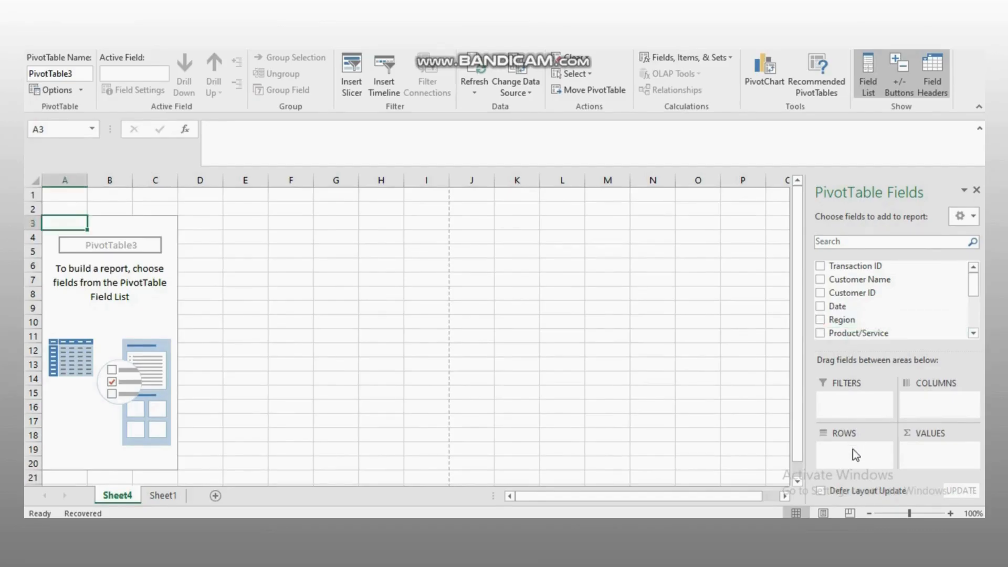
- Build the blank PivotTable with Region as rows, Product/Service as columns, and the sums of Revenue and Profit as values
drag(840, 320, 851, 449)
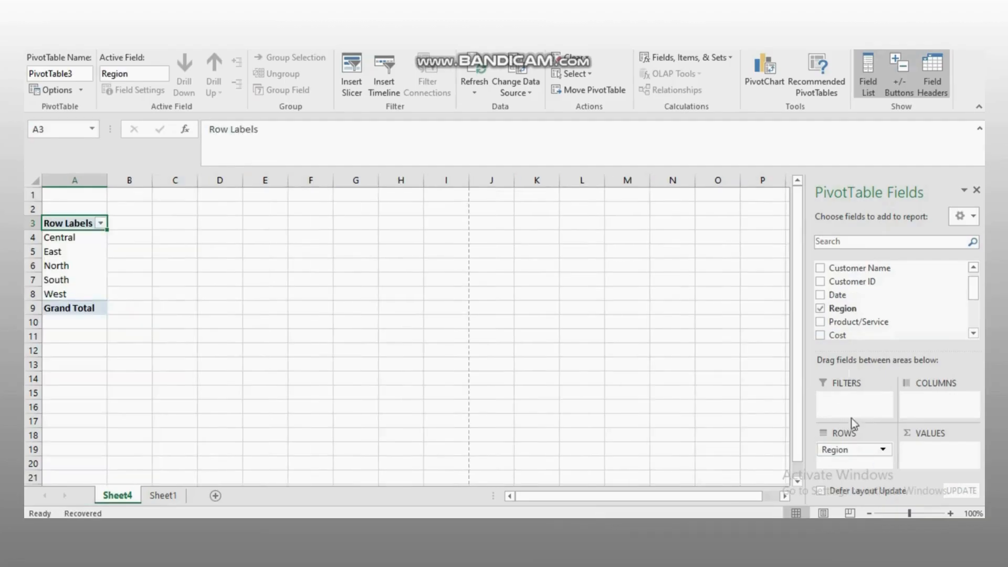
drag(877, 320, 924, 401)
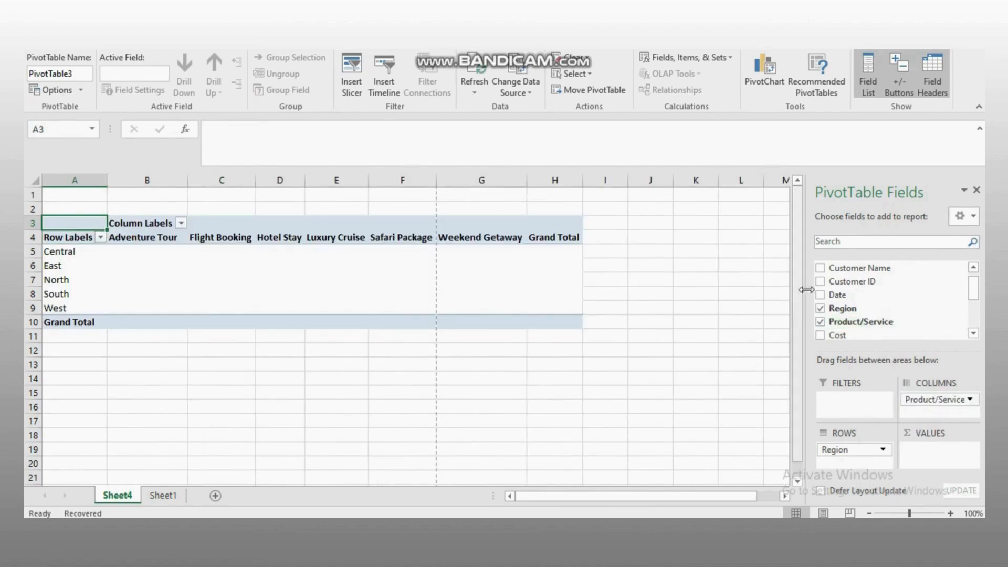
scroll(866, 323, down, 2)
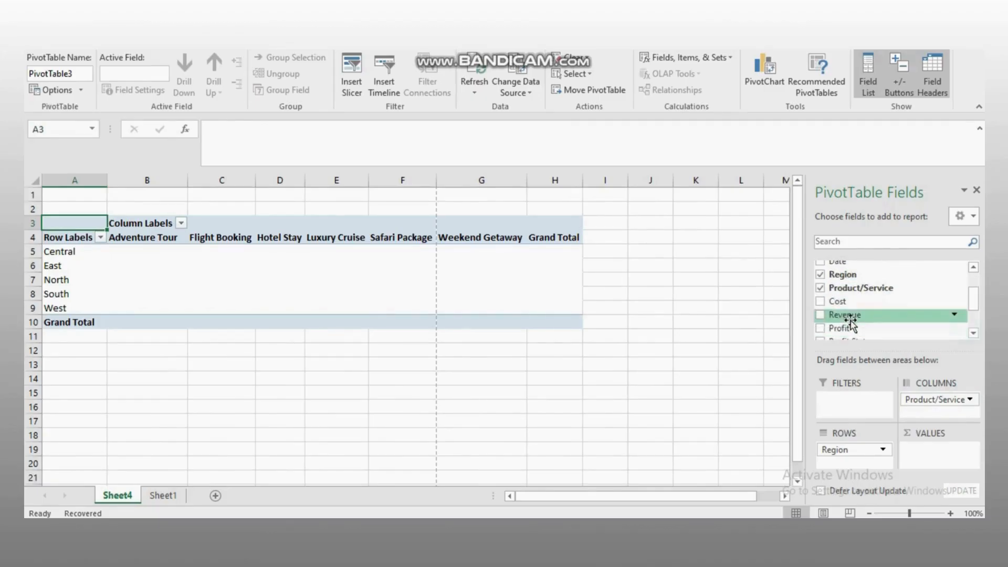
drag(851, 317, 927, 461)
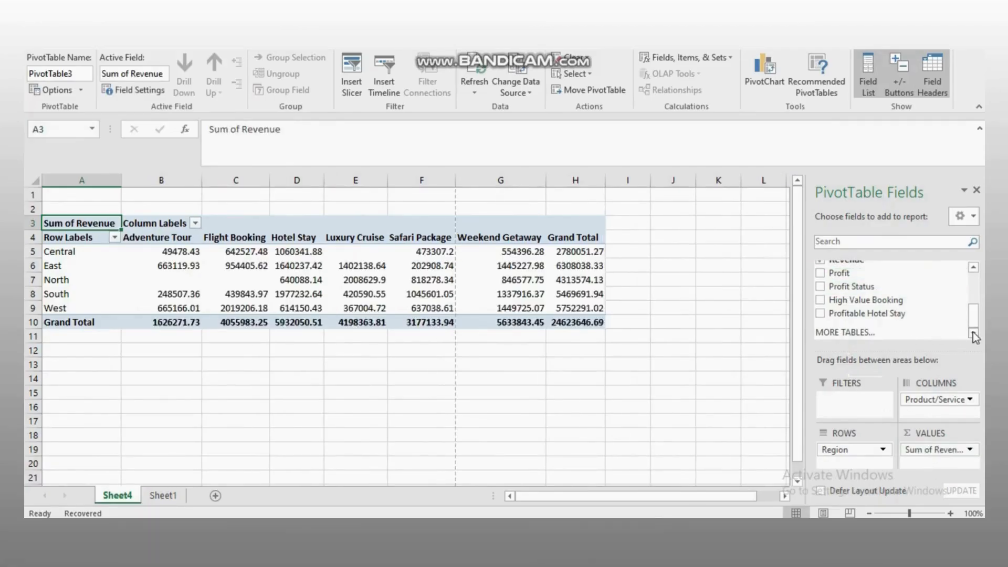
drag(840, 273, 928, 465)
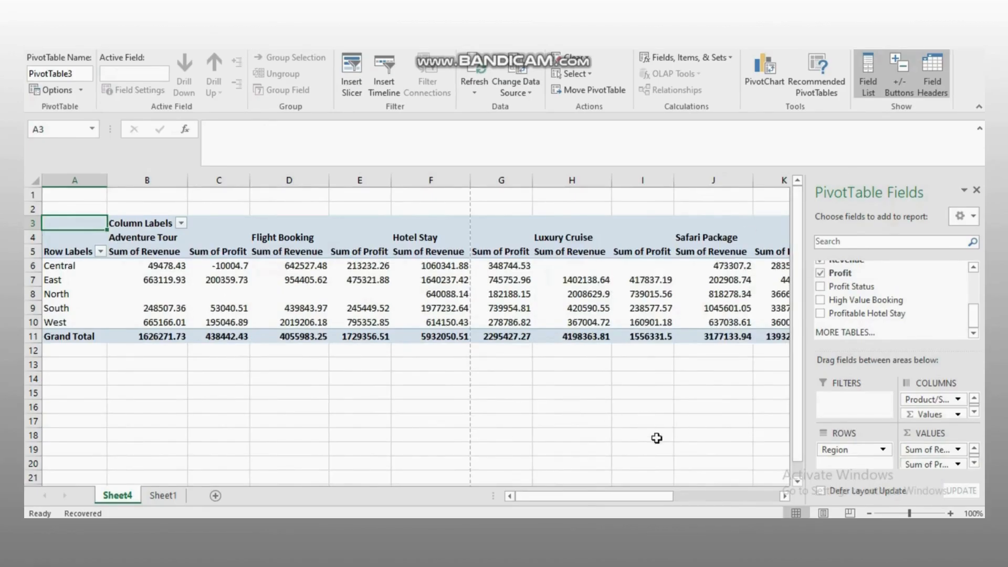
- Filter the PivotTable's row labels so only the Central region is shown
drag(647, 495, 580, 493)
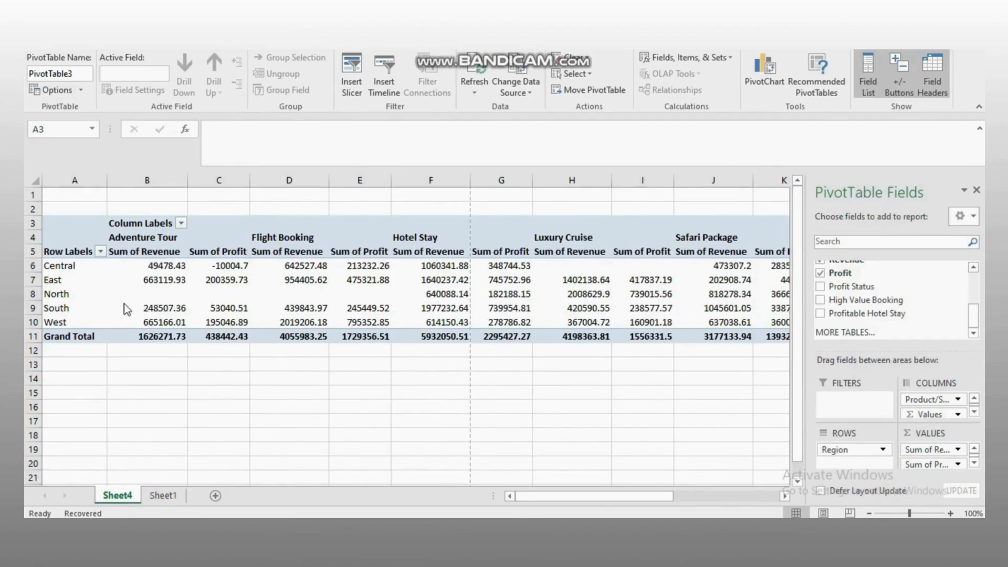
click(97, 249)
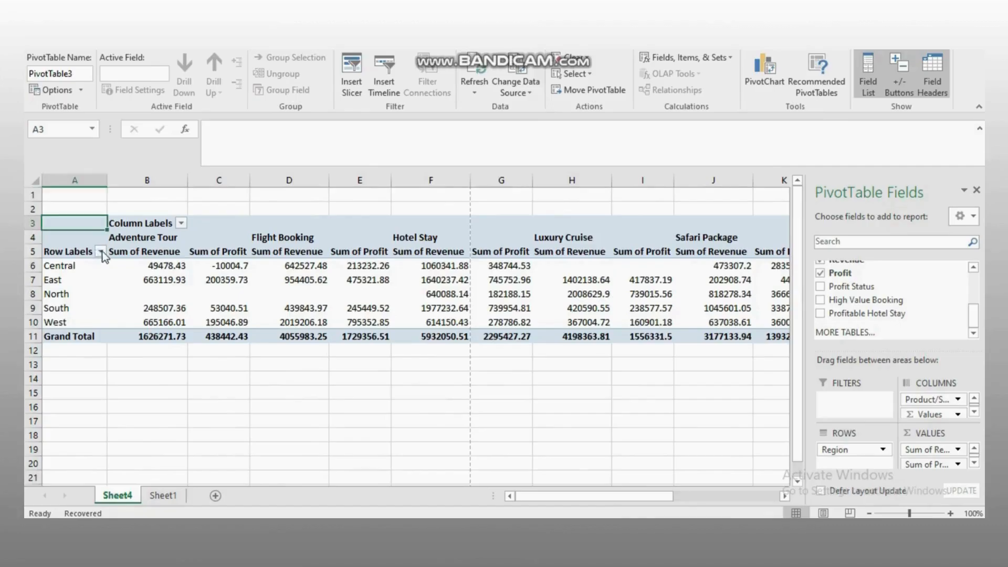
click(101, 252)
click(150, 369)
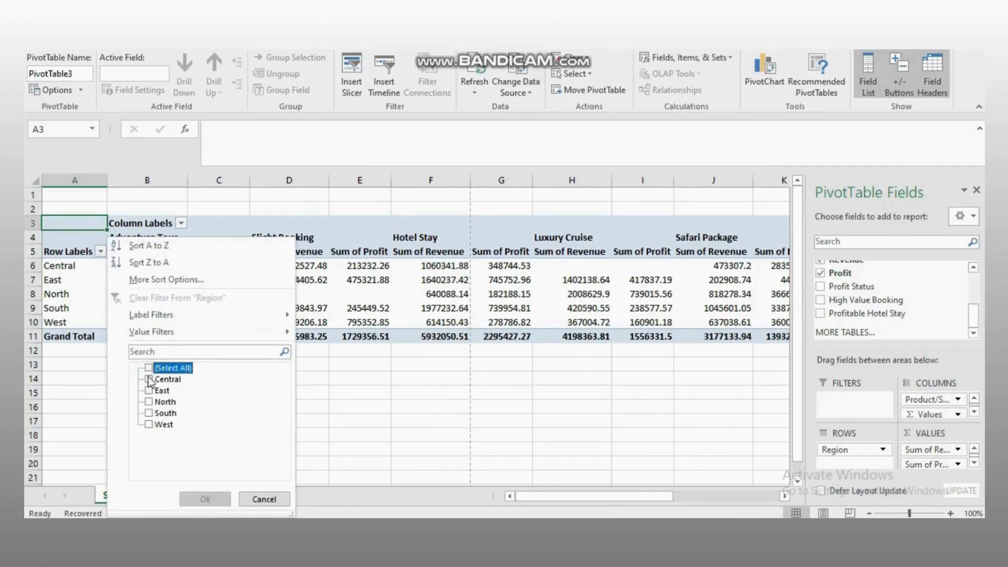
click(148, 379)
click(195, 500)
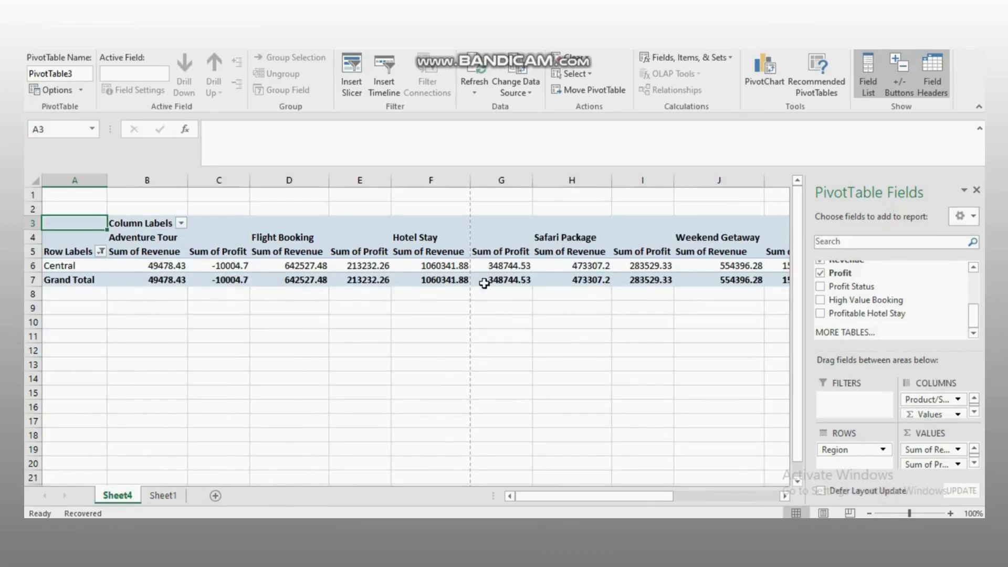
- Extend the PivotTable's region row filter to include North and South as well
mouse_move(554, 498)
mouse_down()
mouse_move(618, 498)
mouse_move(536, 501)
mouse_up()
click(100, 252)
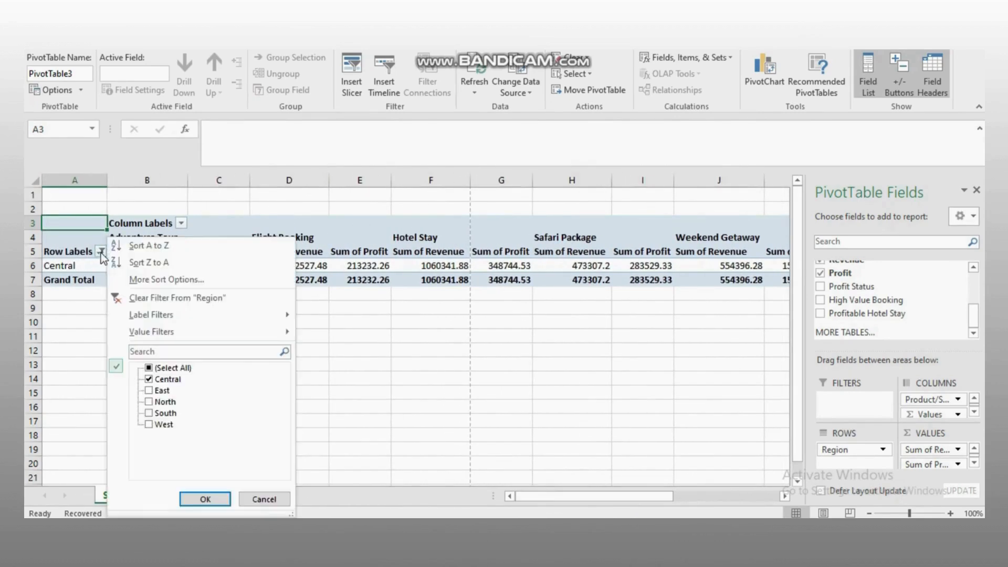
click(153, 402)
click(204, 500)
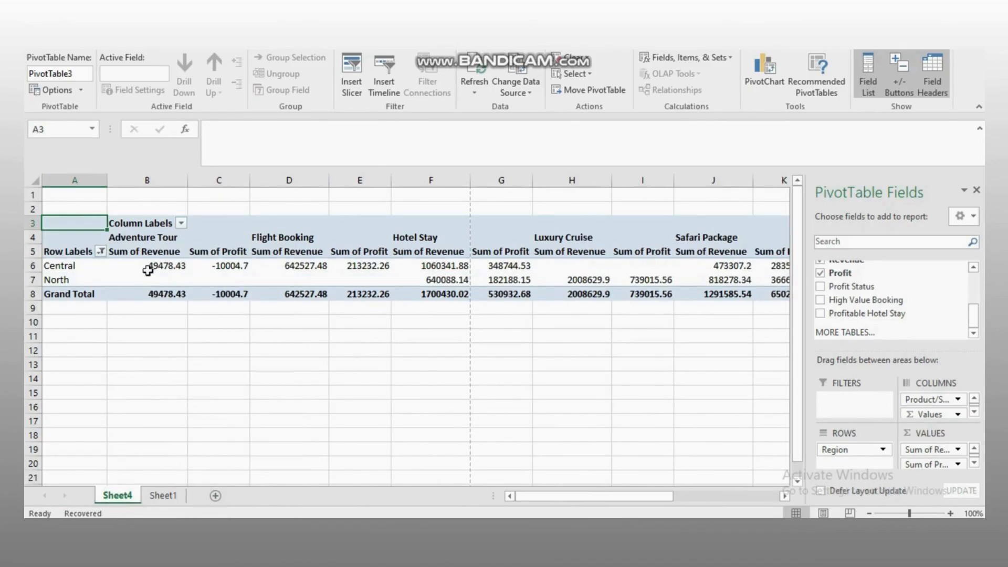
click(101, 253)
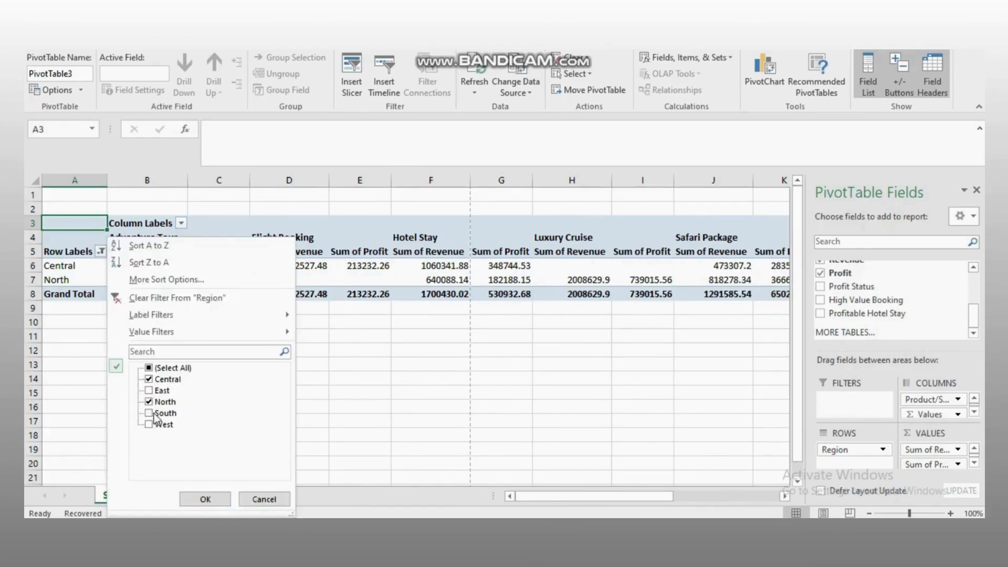
click(216, 499)
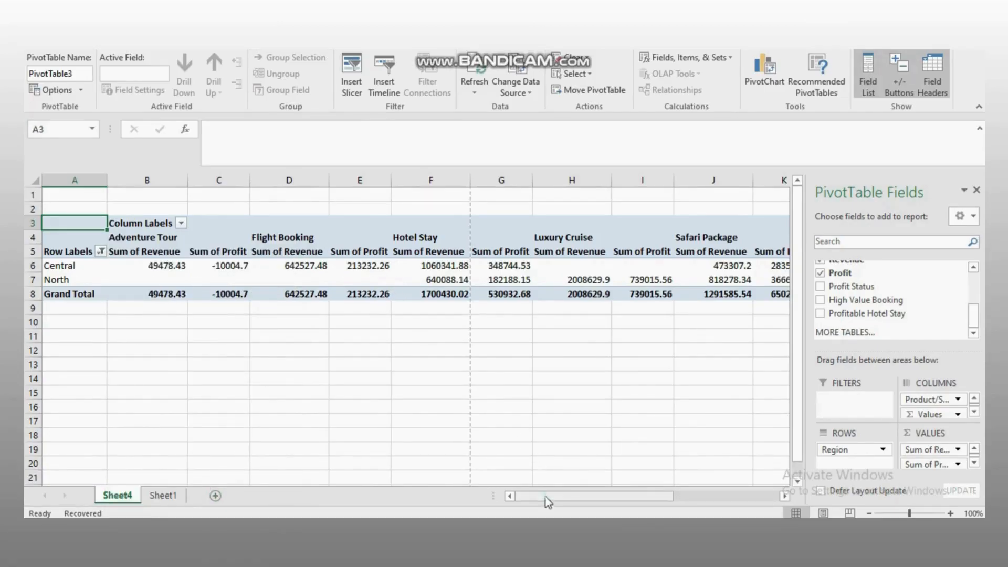
- Undo the region filtering and field placements back to the blank PivotTable
key(ctrl+z)
key(ctrl+z)
key(ctrl+z)
key(ctrl+z)
key(ctrl+z)
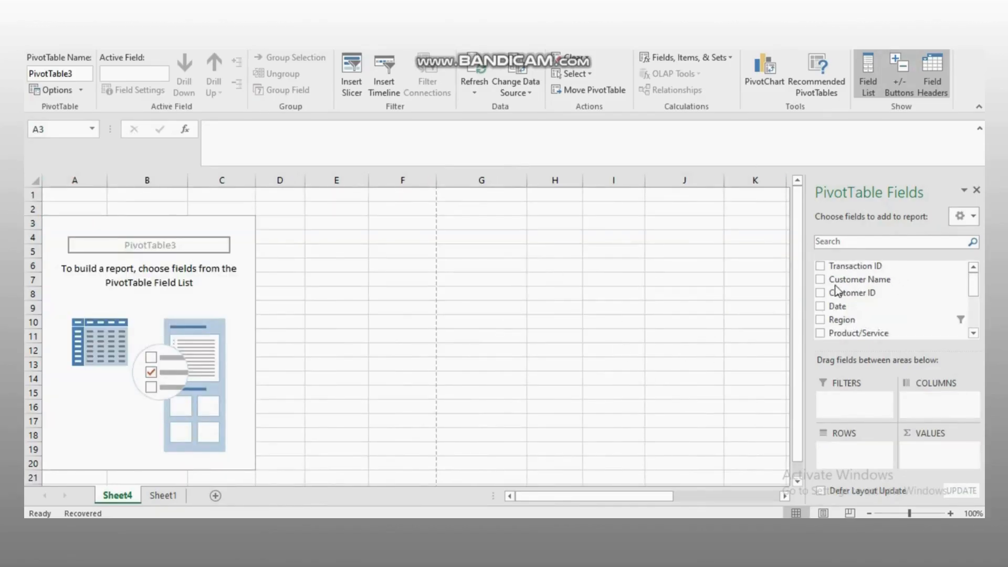
- Build the blank PivotTable with Customer Name as rows and the sum of Revenue as values
drag(824, 287, 867, 460)
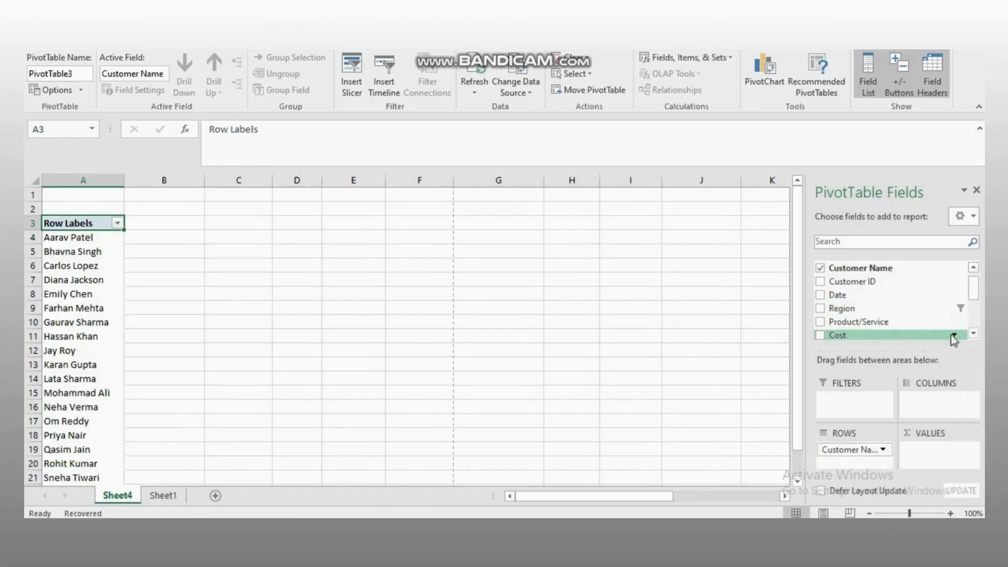
click(973, 333)
drag(874, 328, 934, 452)
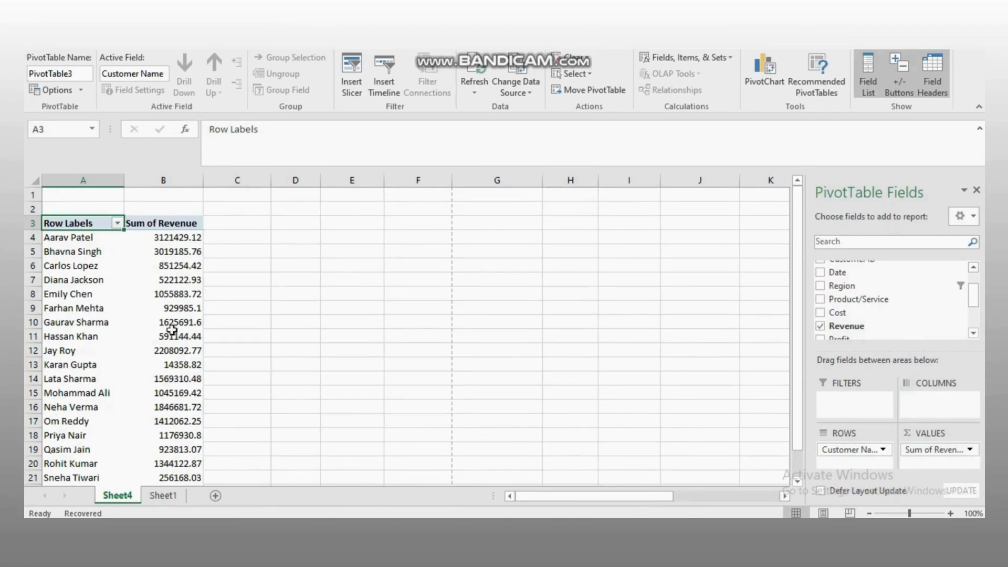
- Filter the customer names to the top 5 items by Sum of Revenue
right_click(76, 240)
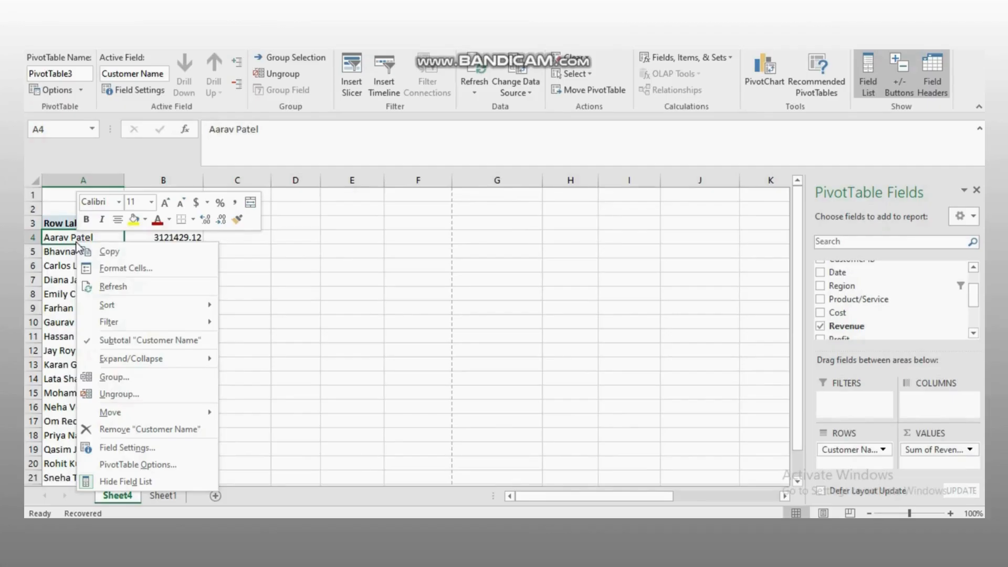
mouse_move(217, 320)
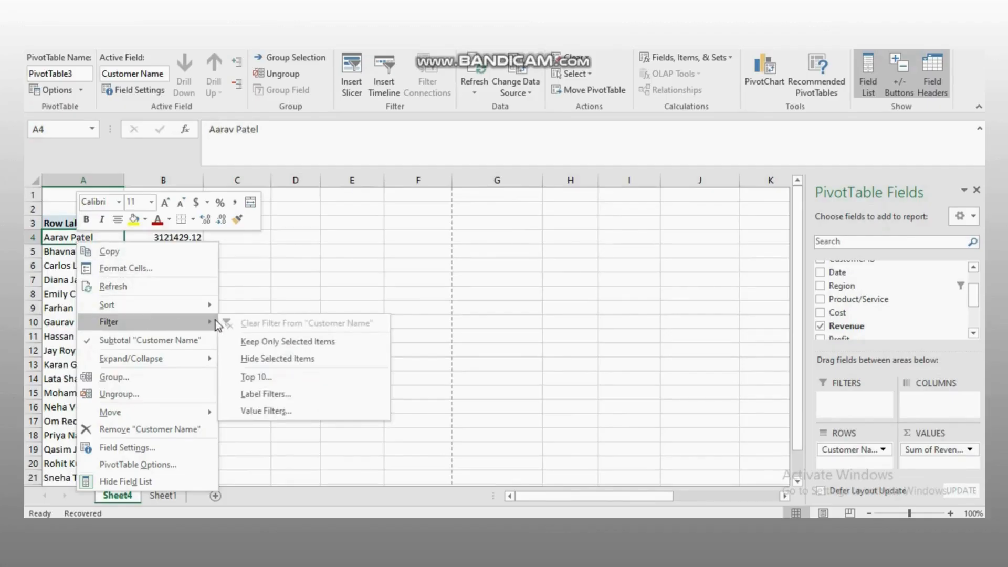
click(270, 376)
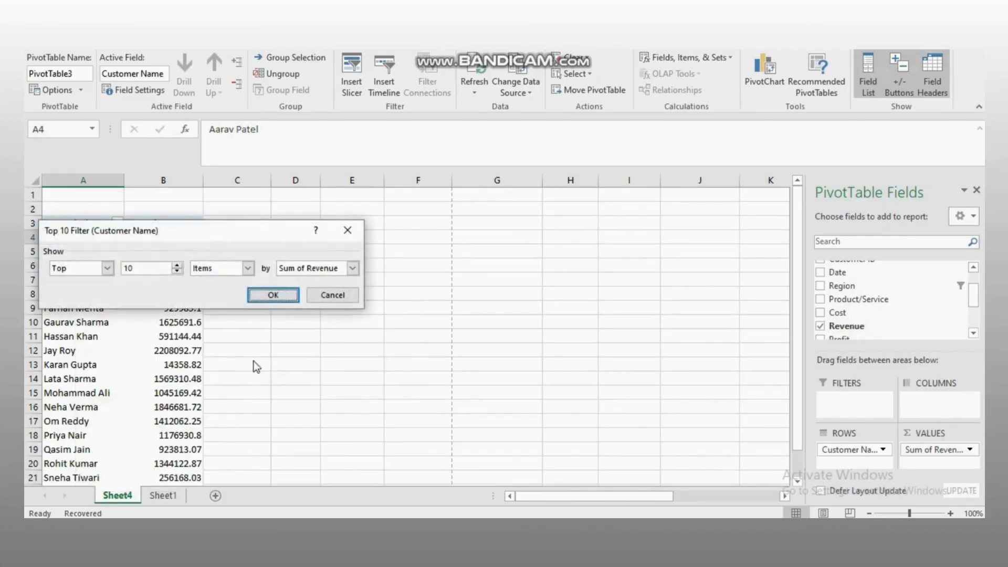
click(181, 272)
click(181, 272)
click(181, 273)
click(181, 273)
click(181, 272)
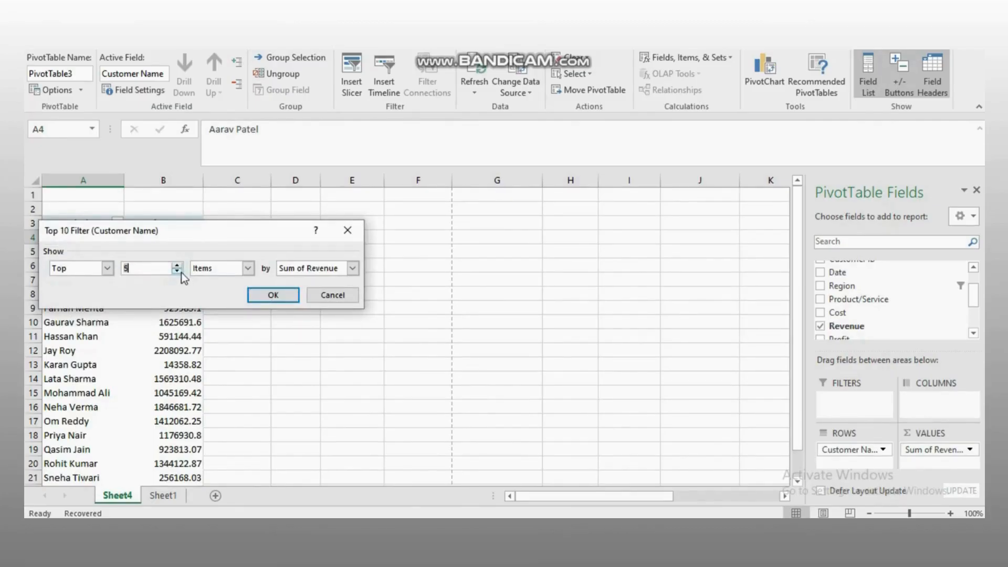
click(257, 295)
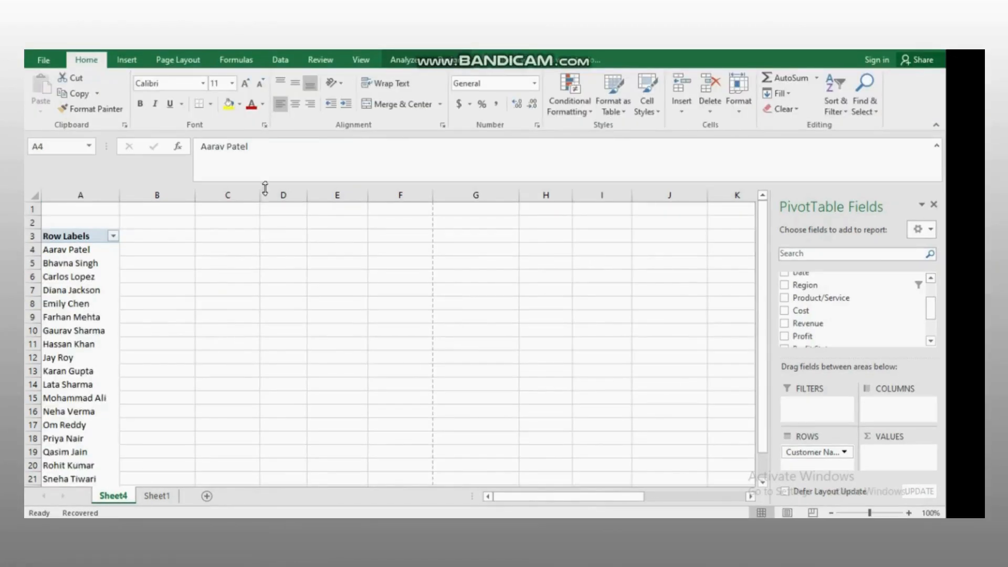
- Insert Region and Product/Service slicers for the PivotTable and place the Product/Service slicer beside the Region one
click(137, 61)
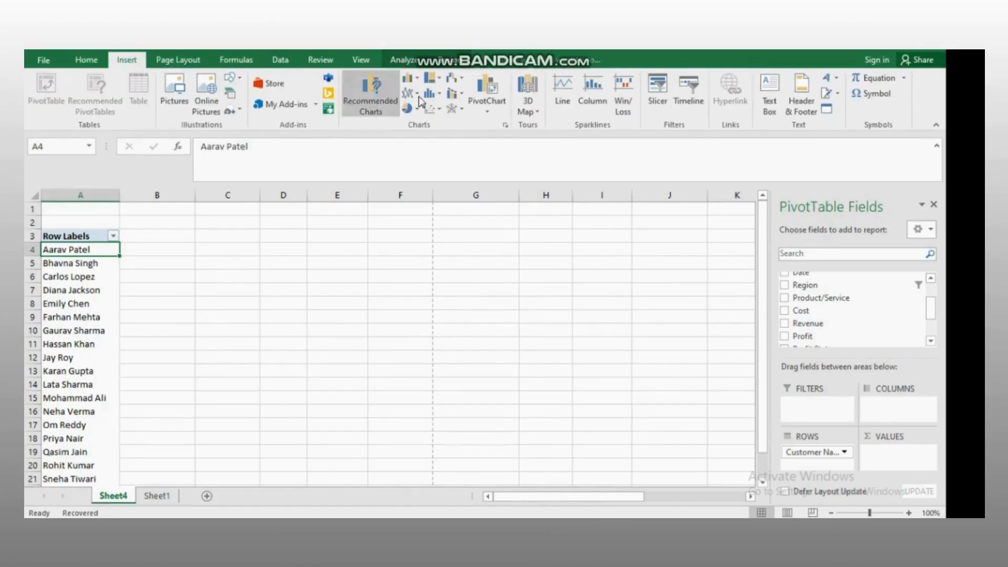
click(656, 88)
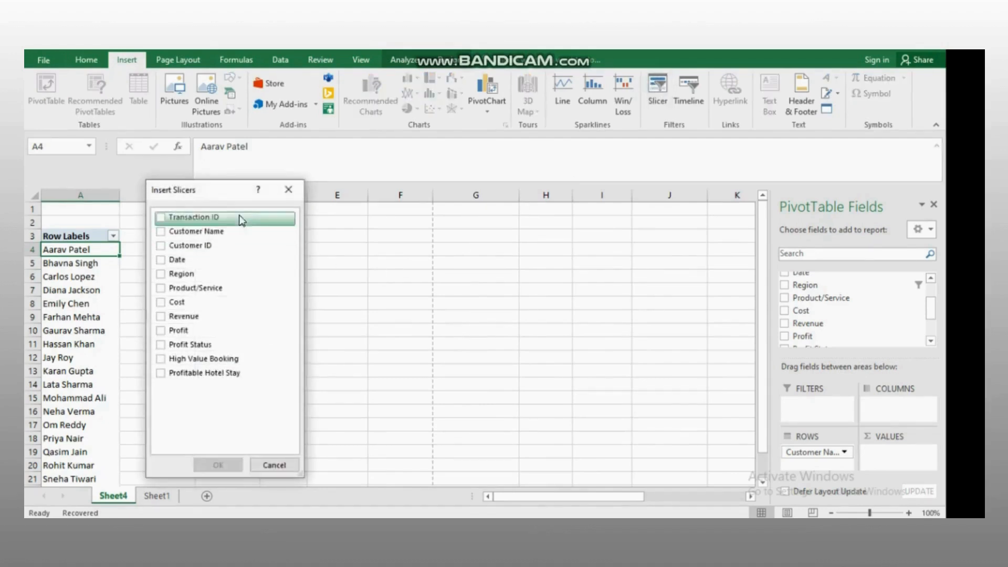
click(161, 275)
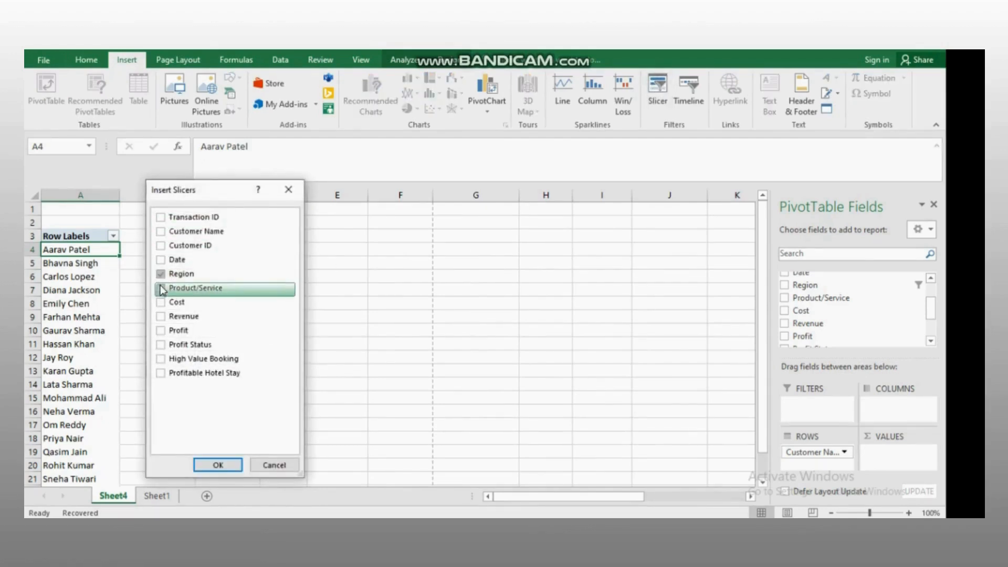
click(161, 289)
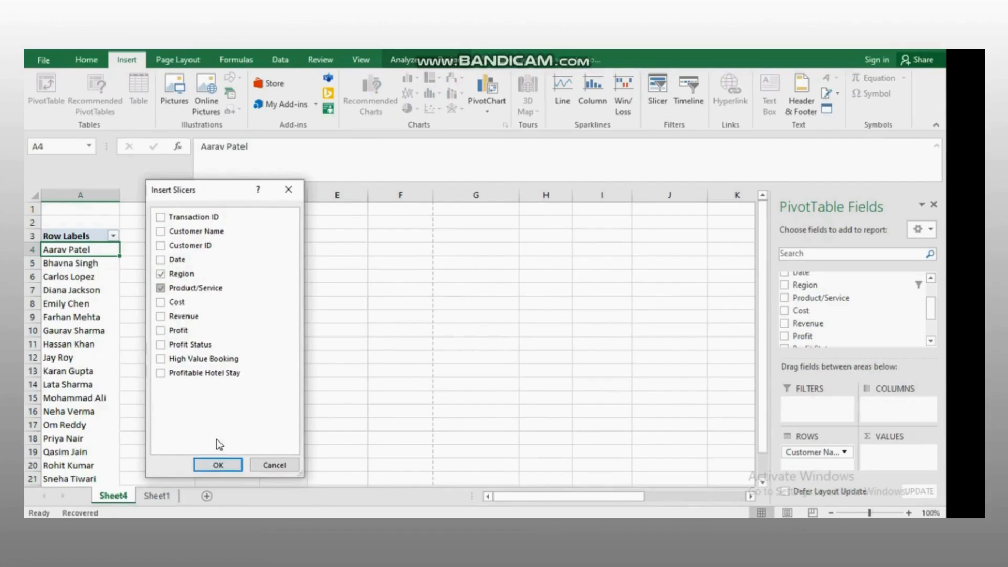
click(215, 465)
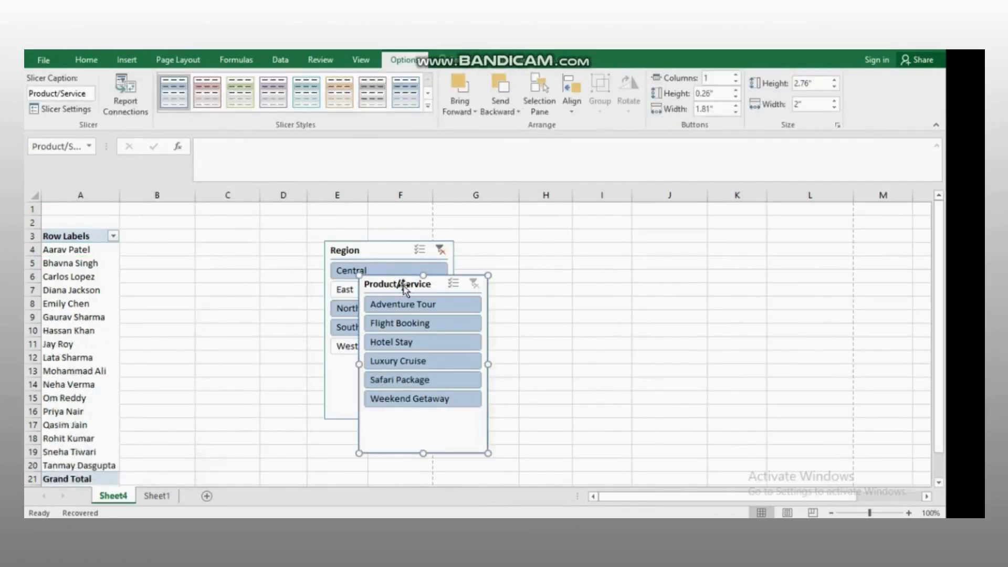
drag(406, 285, 560, 251)
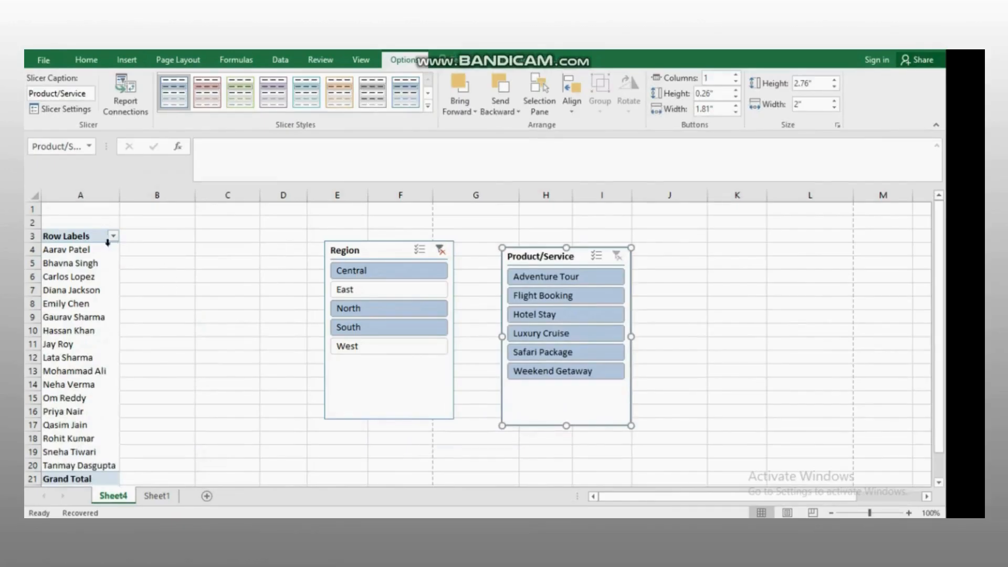
- Filter the customer list with the slicers to North, trying Weekend Getaway, Luxury Cruise and Safari Package in turn
click(347, 310)
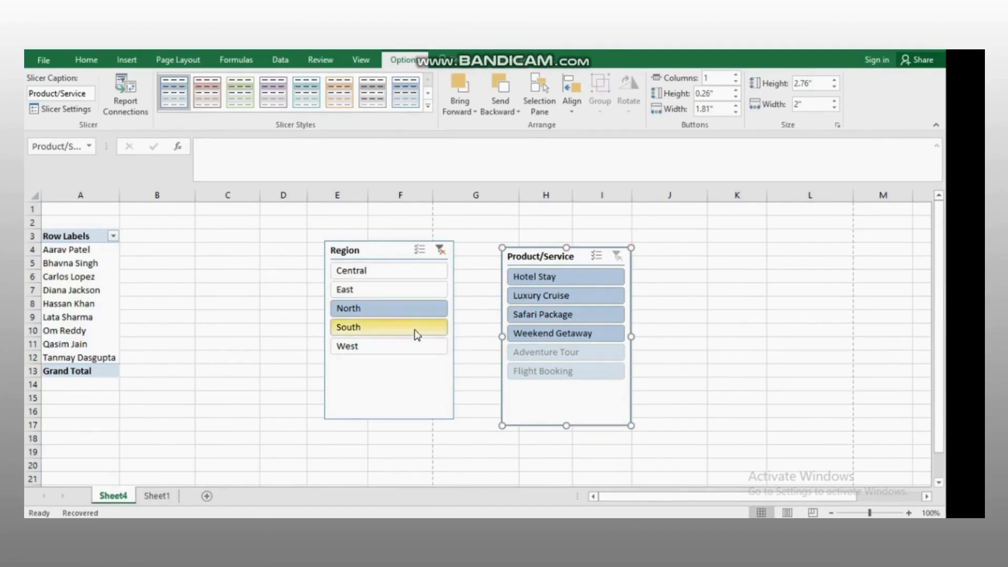
click(562, 333)
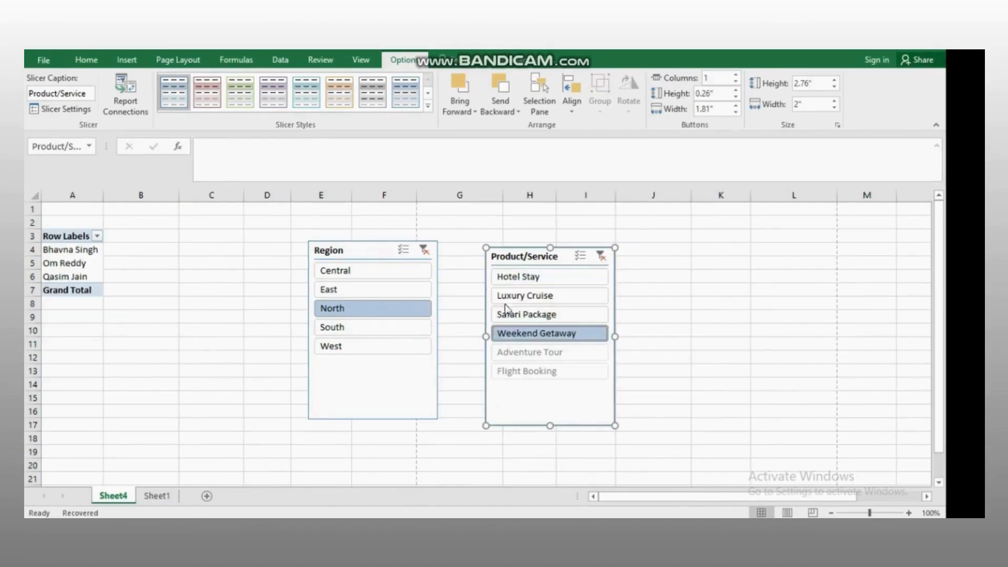
click(550, 295)
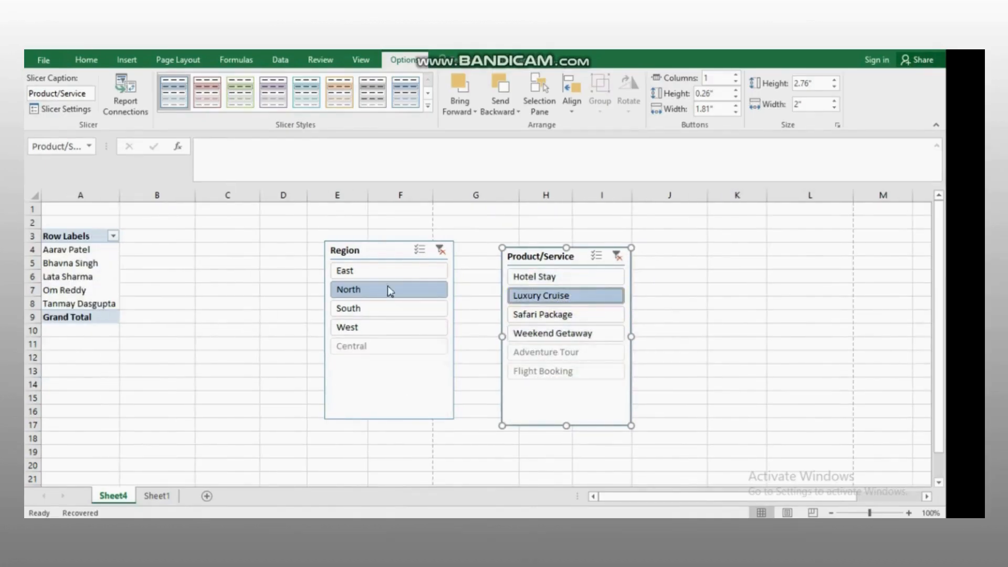
click(540, 315)
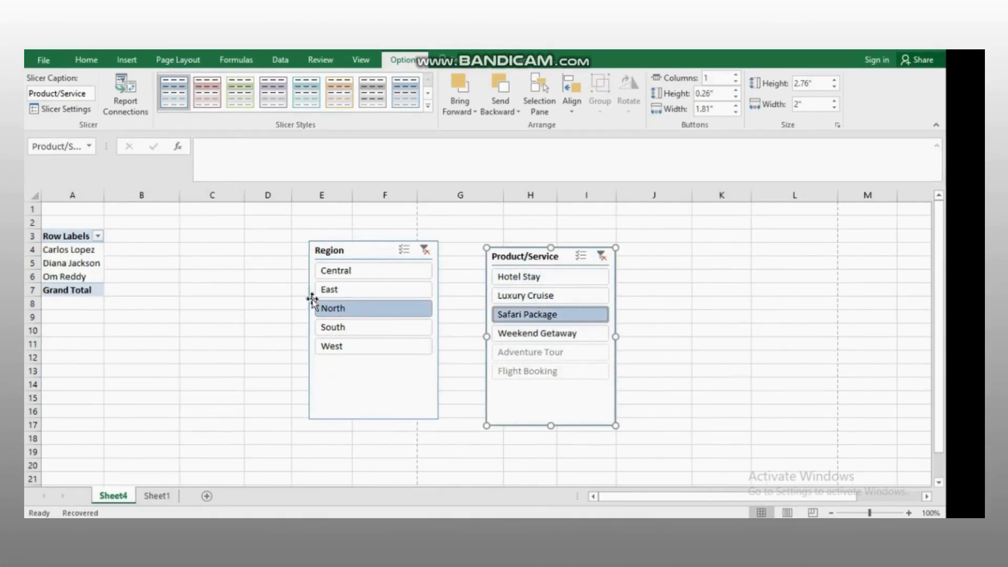
- Add the sum of Profit to the PivotTable's values
click(97, 236)
click(74, 238)
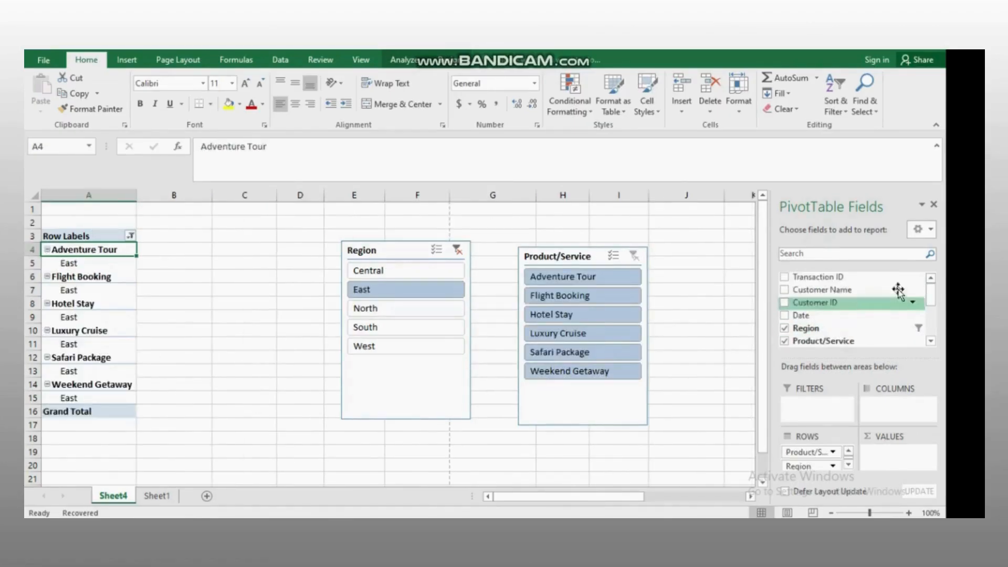
drag(930, 289, 902, 317)
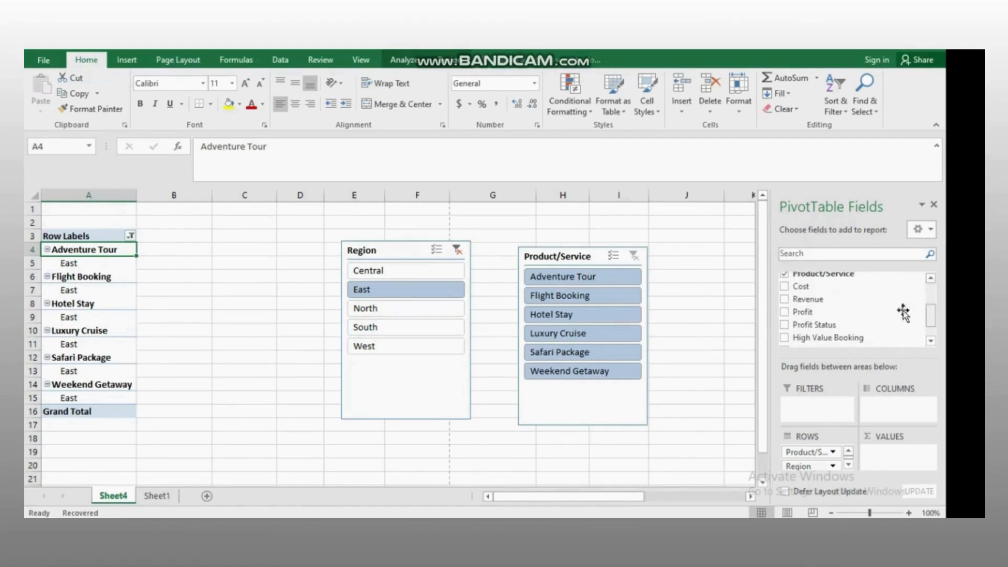
click(786, 314)
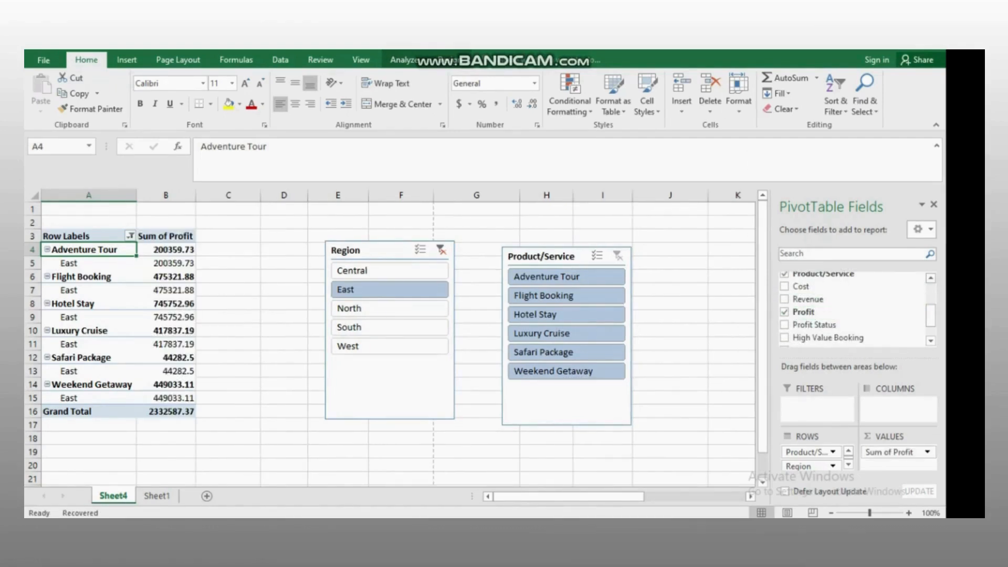
- Filter the profit with the slicers to North, switch to Central, and narrow the products to Hotel Stay
click(399, 308)
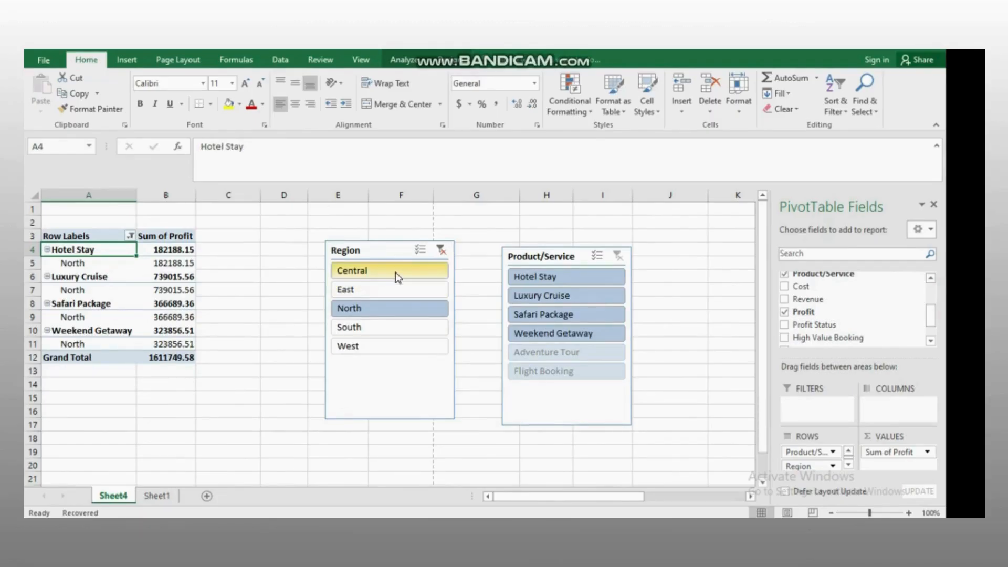
click(397, 277)
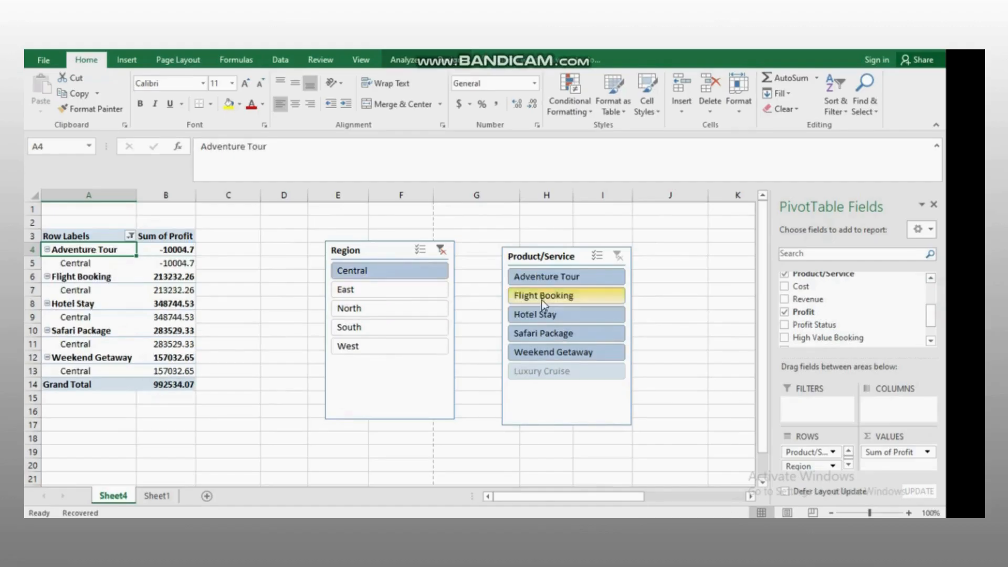
click(536, 314)
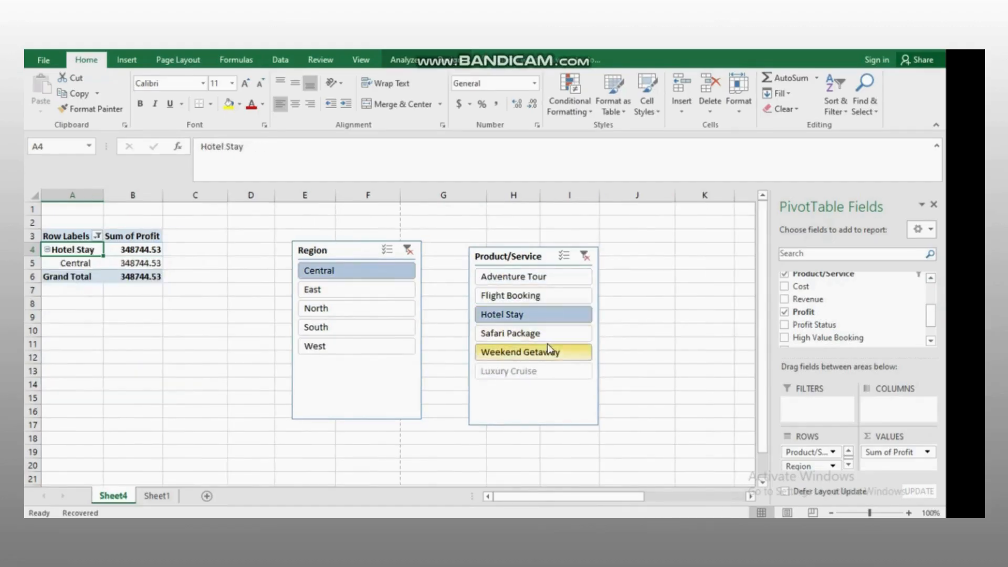
- Clear the Region slicer's filter, show only Flight Booking in the Product/Service slicer, and return to Sheet1
click(407, 250)
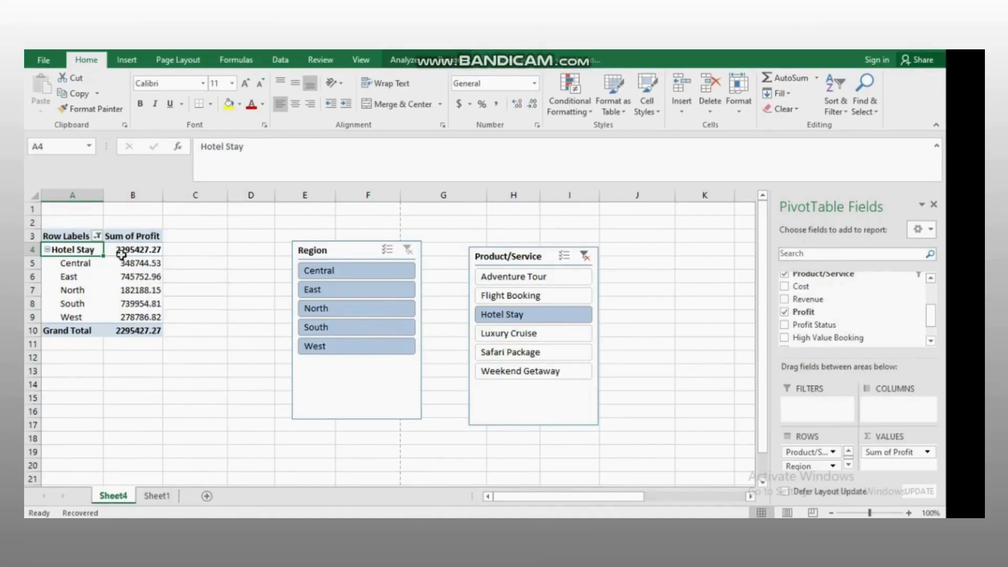
click(517, 295)
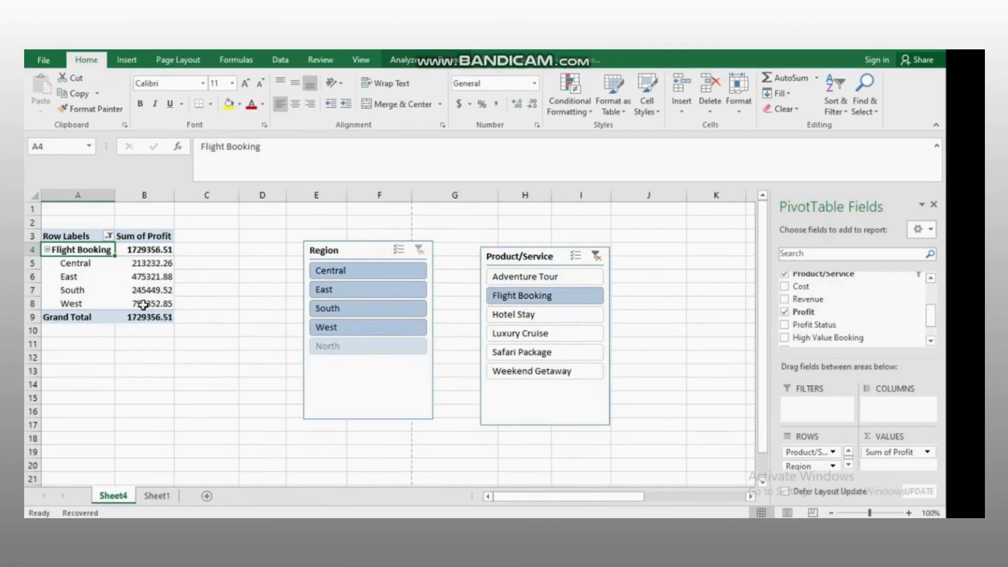
key(ctrl+Page_Down)
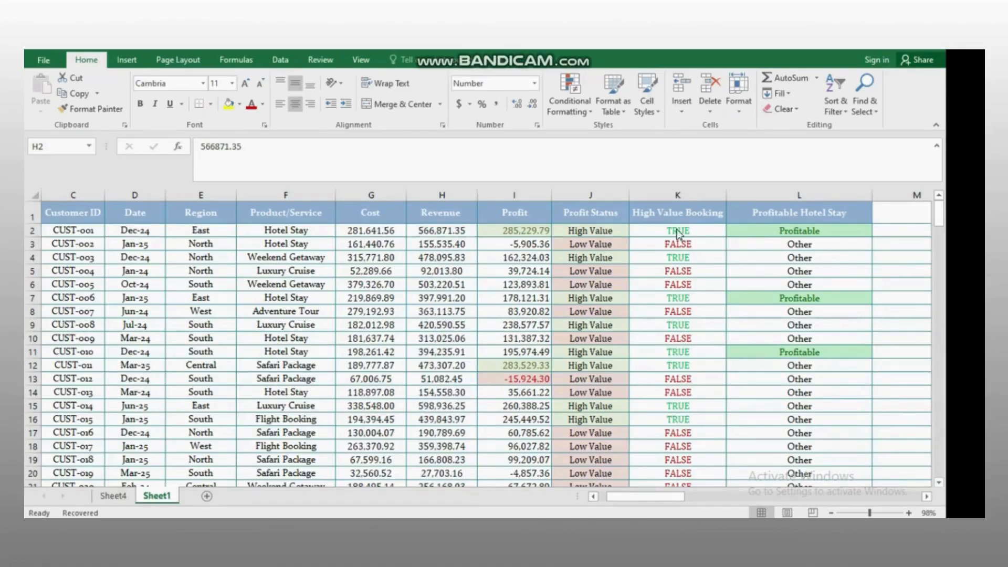
- Check the formula of the Revenue total in the summary rows below the transactions
drag(939, 218, 942, 307)
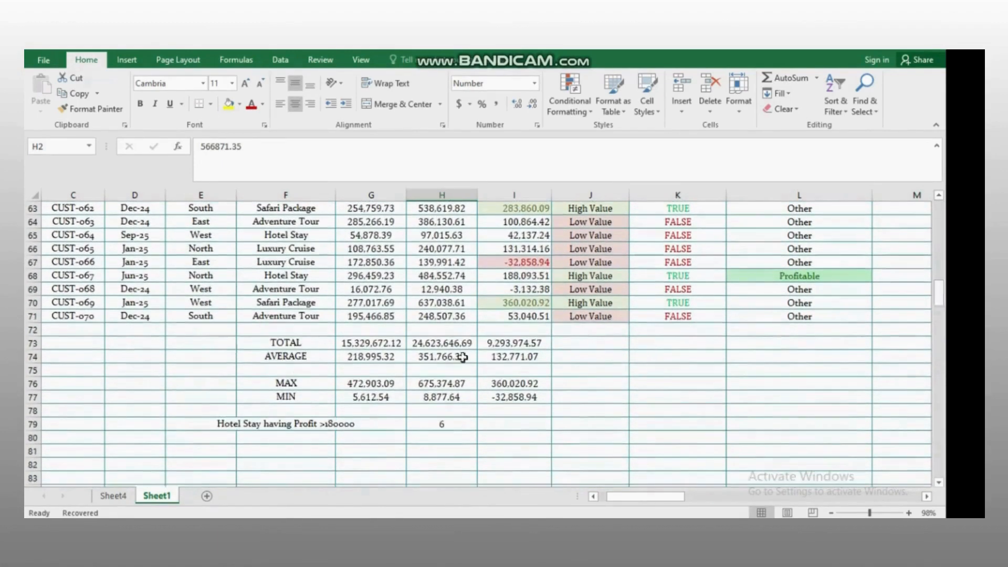
click(447, 342)
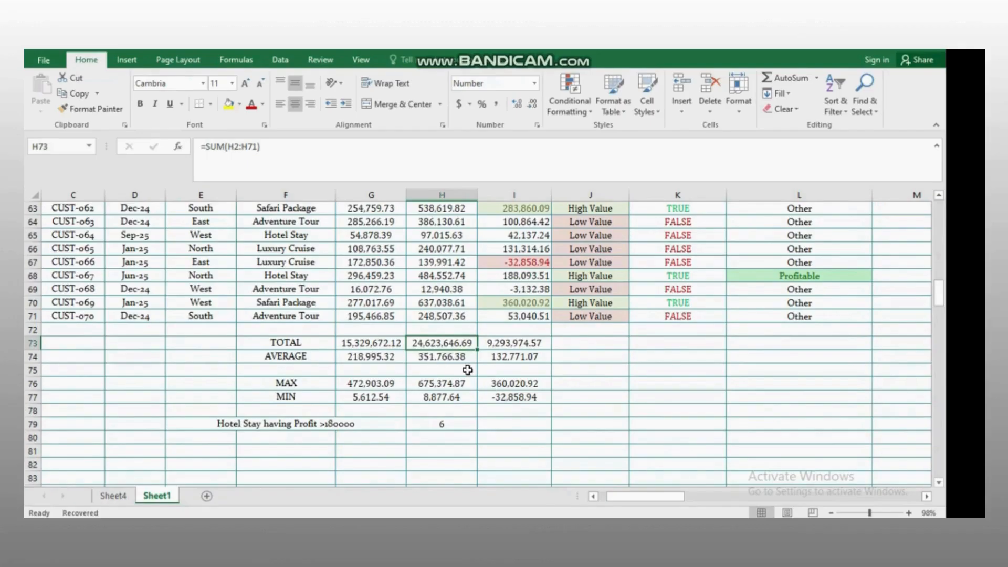
click(453, 372)
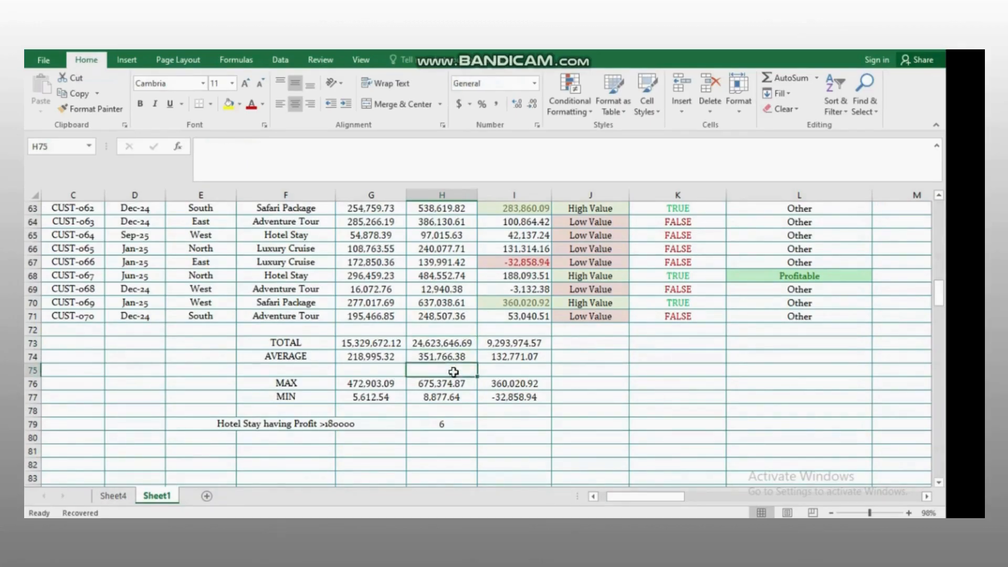
click(455, 452)
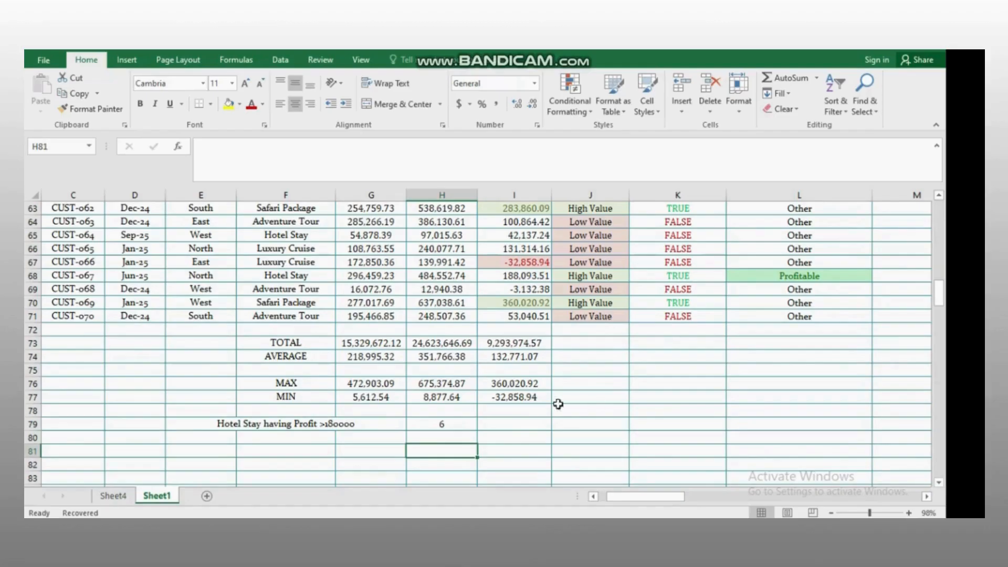
- Run Goal Seek to bring the Revenue total in H73 to 30000000 by changing CUST-070's revenue in H71
click(280, 61)
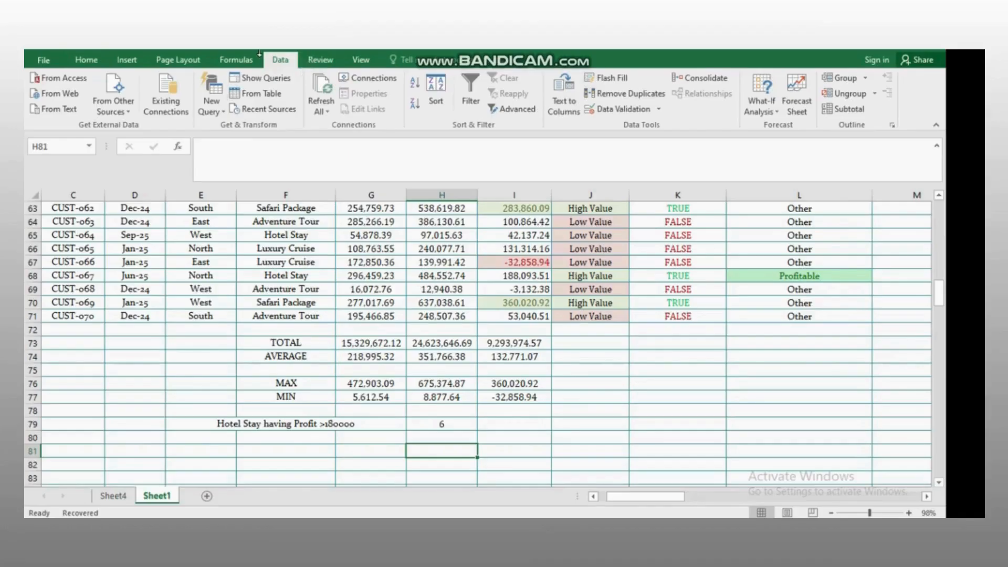
click(771, 112)
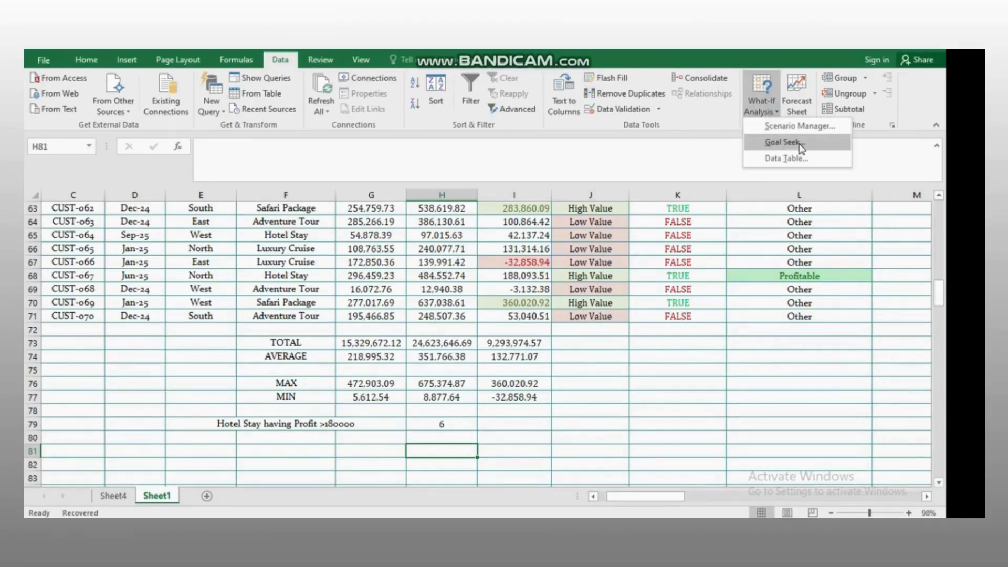
click(785, 142)
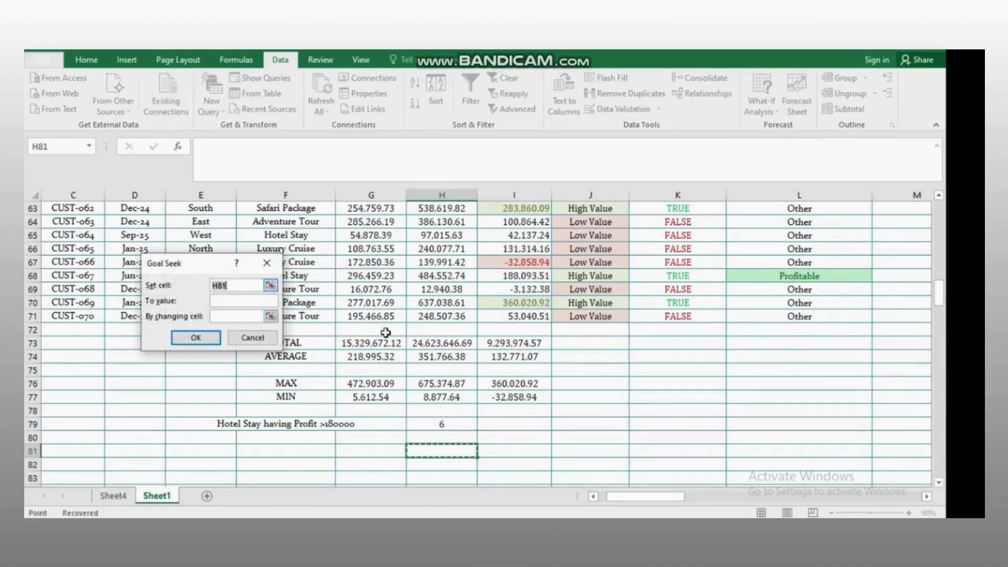
click(429, 344)
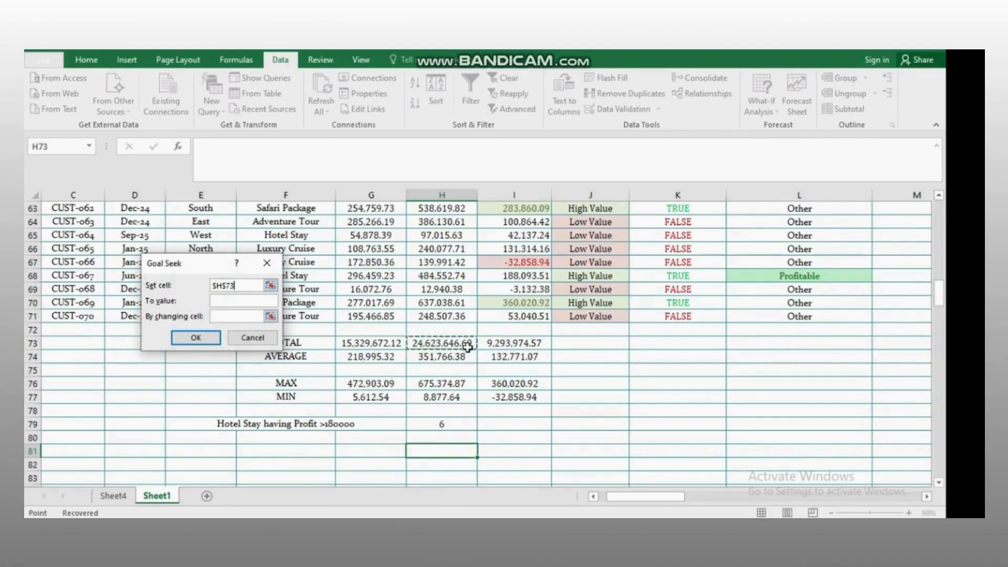
key(Tab)
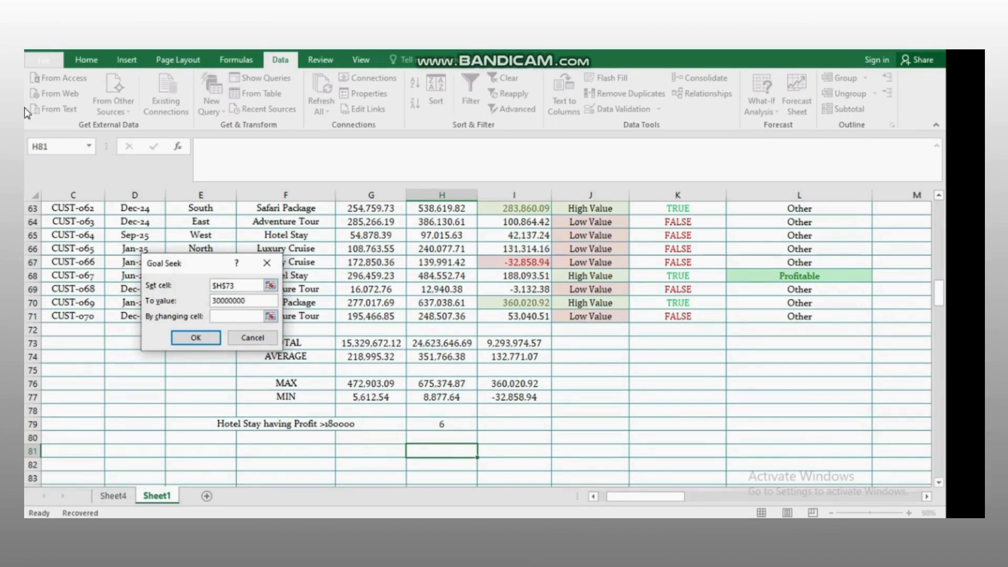
click(236, 316)
click(430, 317)
click(192, 340)
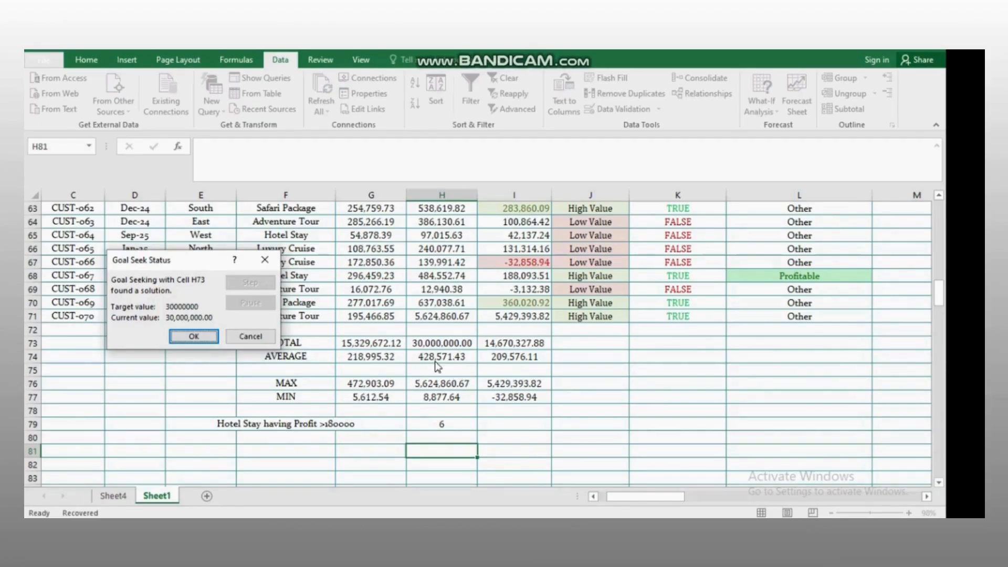
click(202, 337)
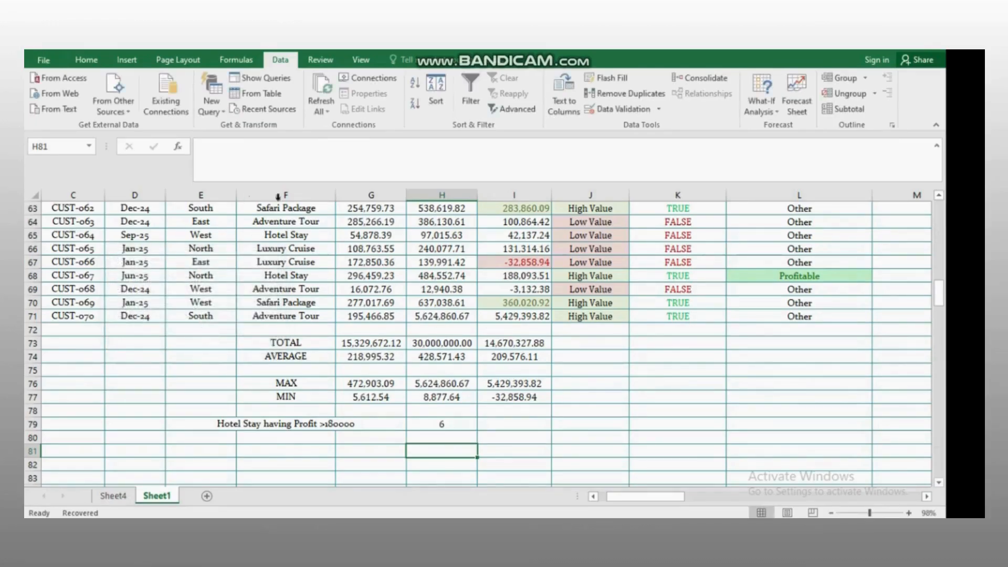
- Review the summary rows and the last transactions, and check the average Profit formula in I74
scroll(387, 343, up, 1)
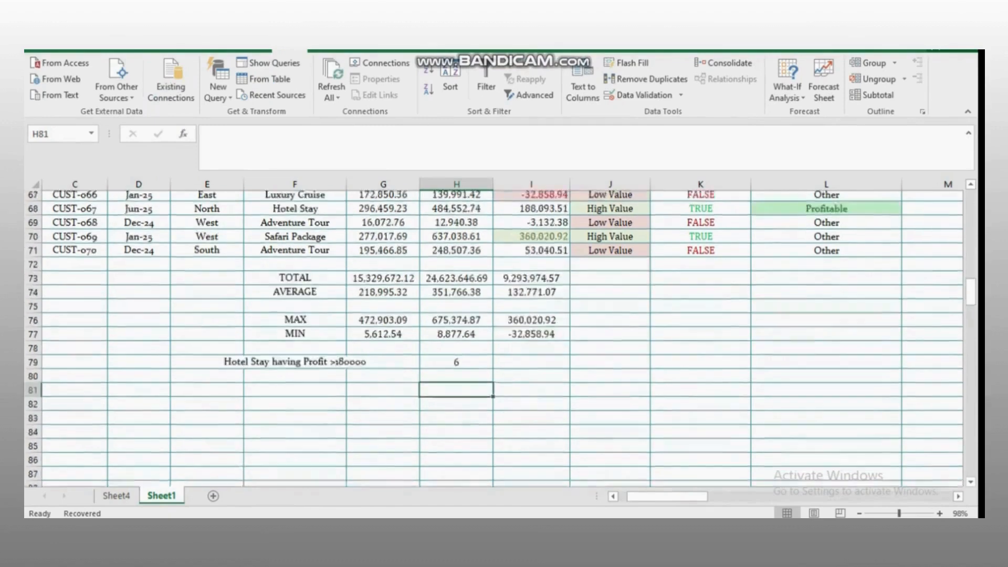
scroll(653, 369, down, 1)
scroll(558, 370, up, 2)
scroll(558, 369, up, 1)
click(557, 368)
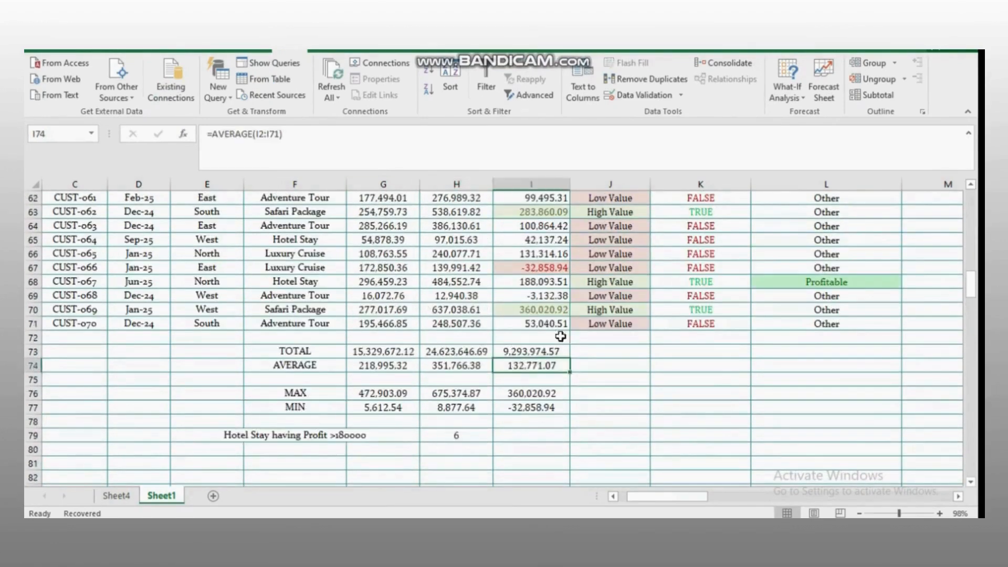
scroll(559, 336, up, 3)
scroll(526, 402, down, 1)
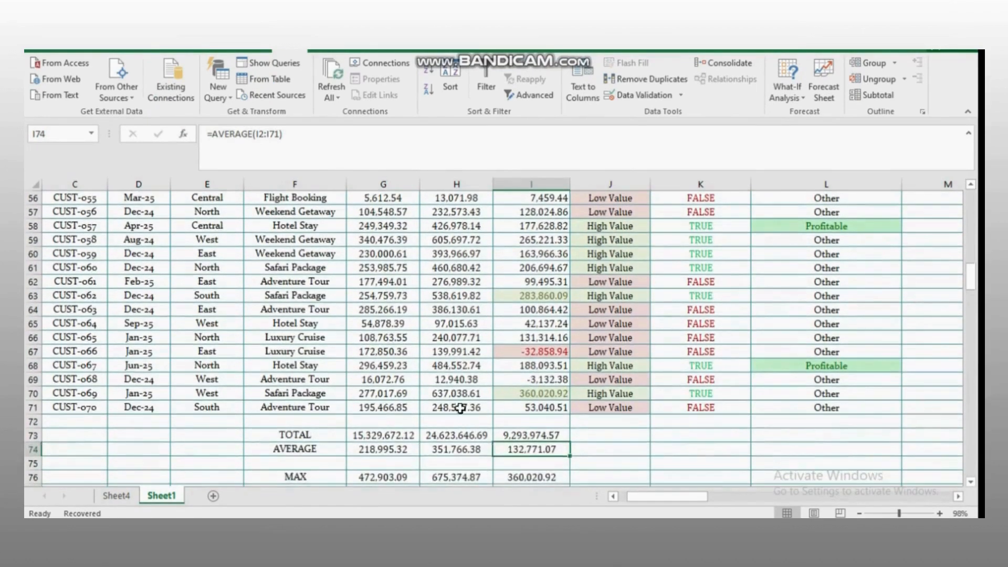